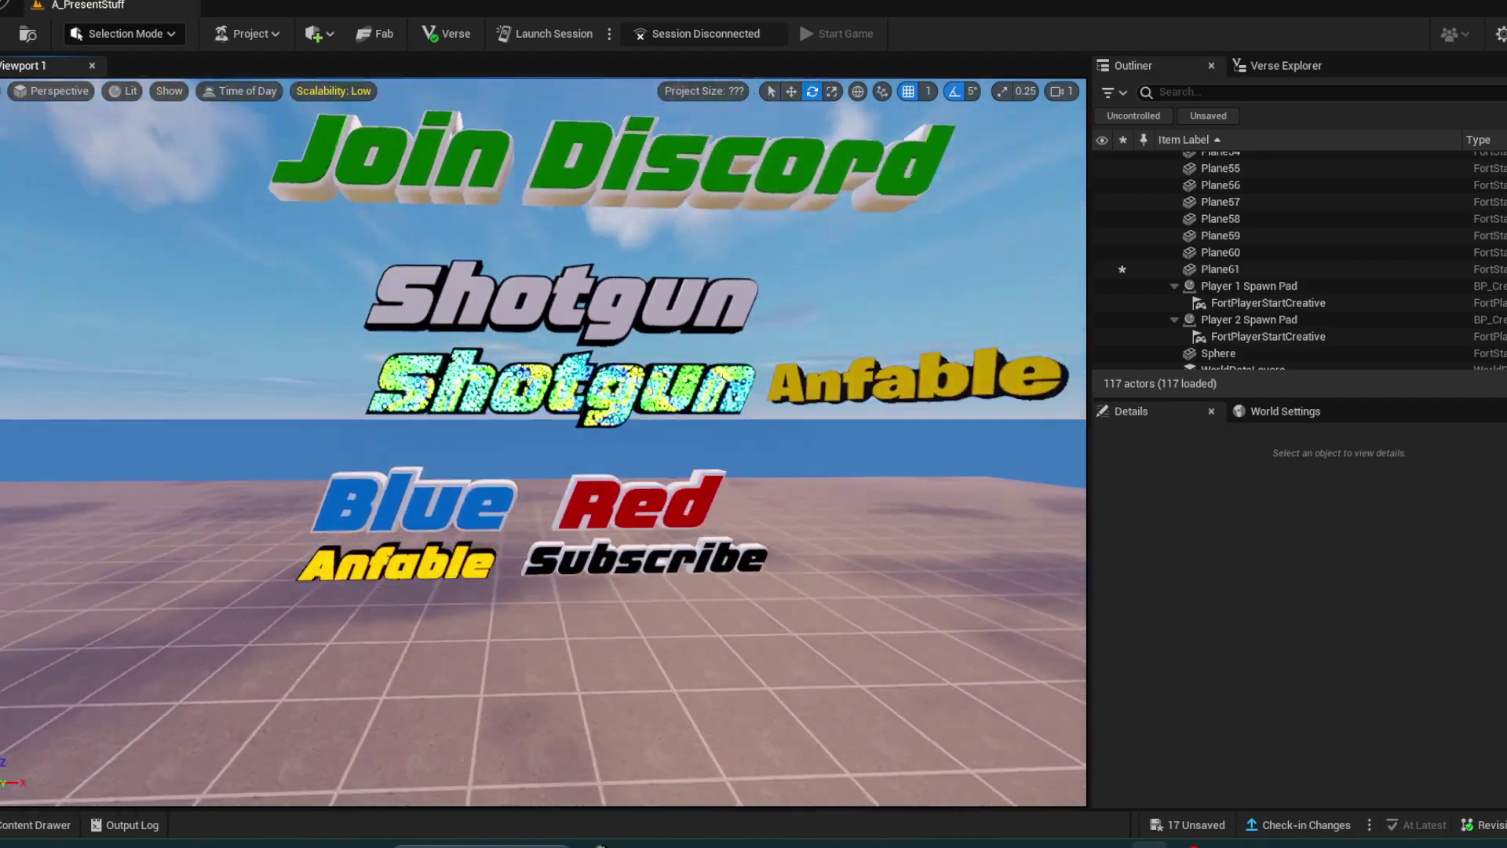
# Examine the existing 3D text signs in the level from several distances and angles.
pyautogui.moveTo(543, 442)
pyautogui.mouseDown(button='right')
pyautogui.moveTo(543, 428)
pyautogui.moveTo(707, 416)
pyautogui.moveTo(543, 412)
pyautogui.moveTo(471, 369)
pyautogui.moveTo(476, 491)
pyautogui.moveTo(424, 491)
pyautogui.moveTo(463, 447)
pyautogui.moveTo(432, 455)
pyautogui.moveTo(498, 465)
pyautogui.moveTo(447, 464)
pyautogui.moveTo(451, 476)
pyautogui.moveTo(543, 440)
pyautogui.mouseUp(button='right')
pyautogui.press('s')
pyautogui.press('e')
pyautogui.press('q')
pyautogui.press('w')
pyautogui.press('a')
pyautogui.scroll(-3, 476, 486)
pyautogui.press('s')
pyautogui.scroll(2, 456, 467)
pyautogui.press('q')
pyautogui.press('w')
pyautogui.press('a')
pyautogui.press('w')
pyautogui.press('d')
pyautogui.press('s')
pyautogui.scroll(3, 449, 473)
pyautogui.press('e')
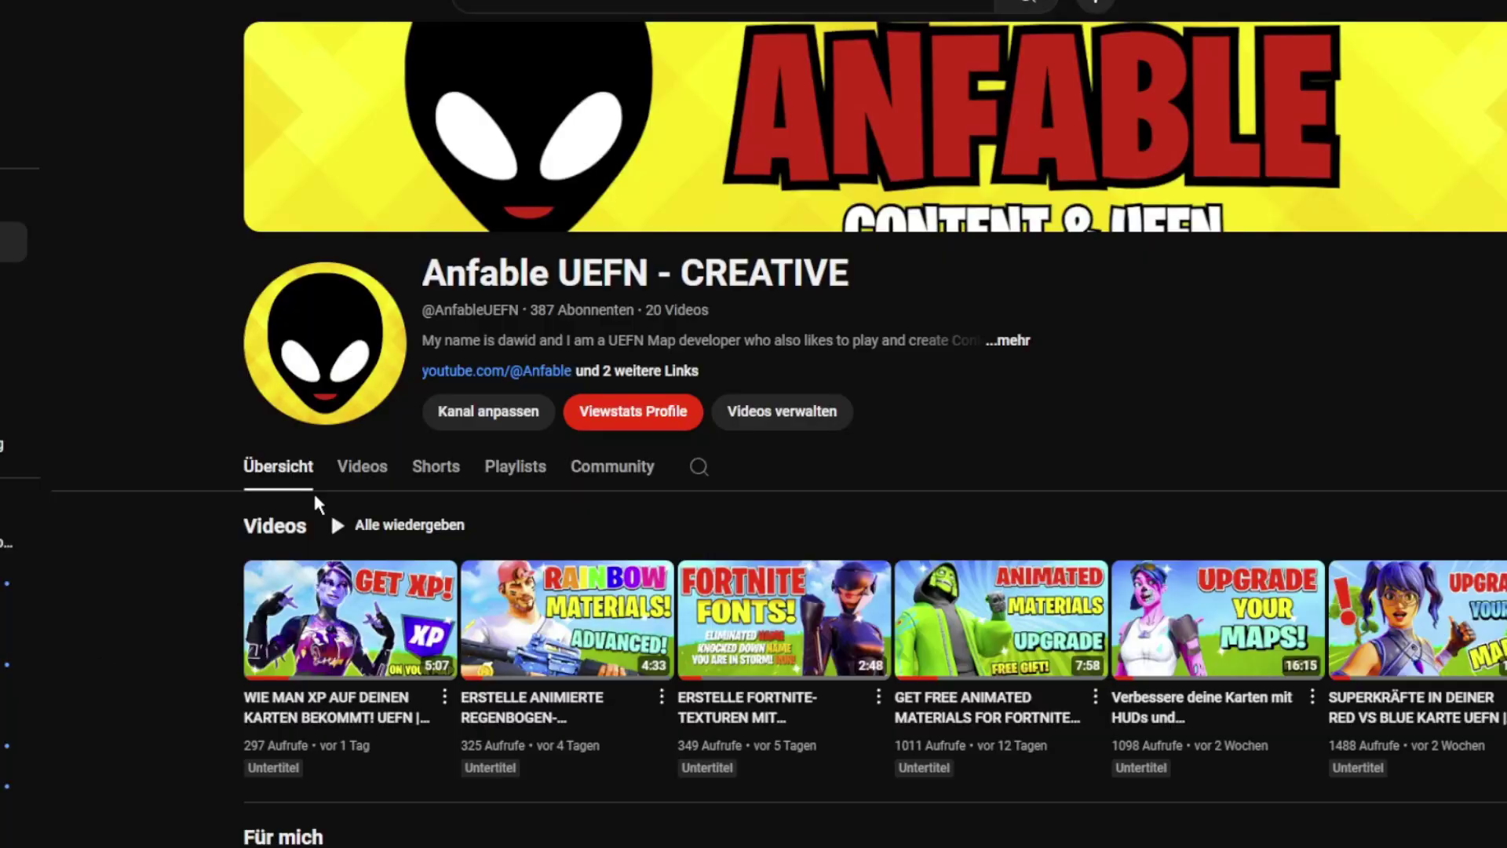
# Switch to the Anfable UEFN YouTube channel, show its full channel info and follow the Discord invite link.
pyautogui.scroll(-2, 312, 490)
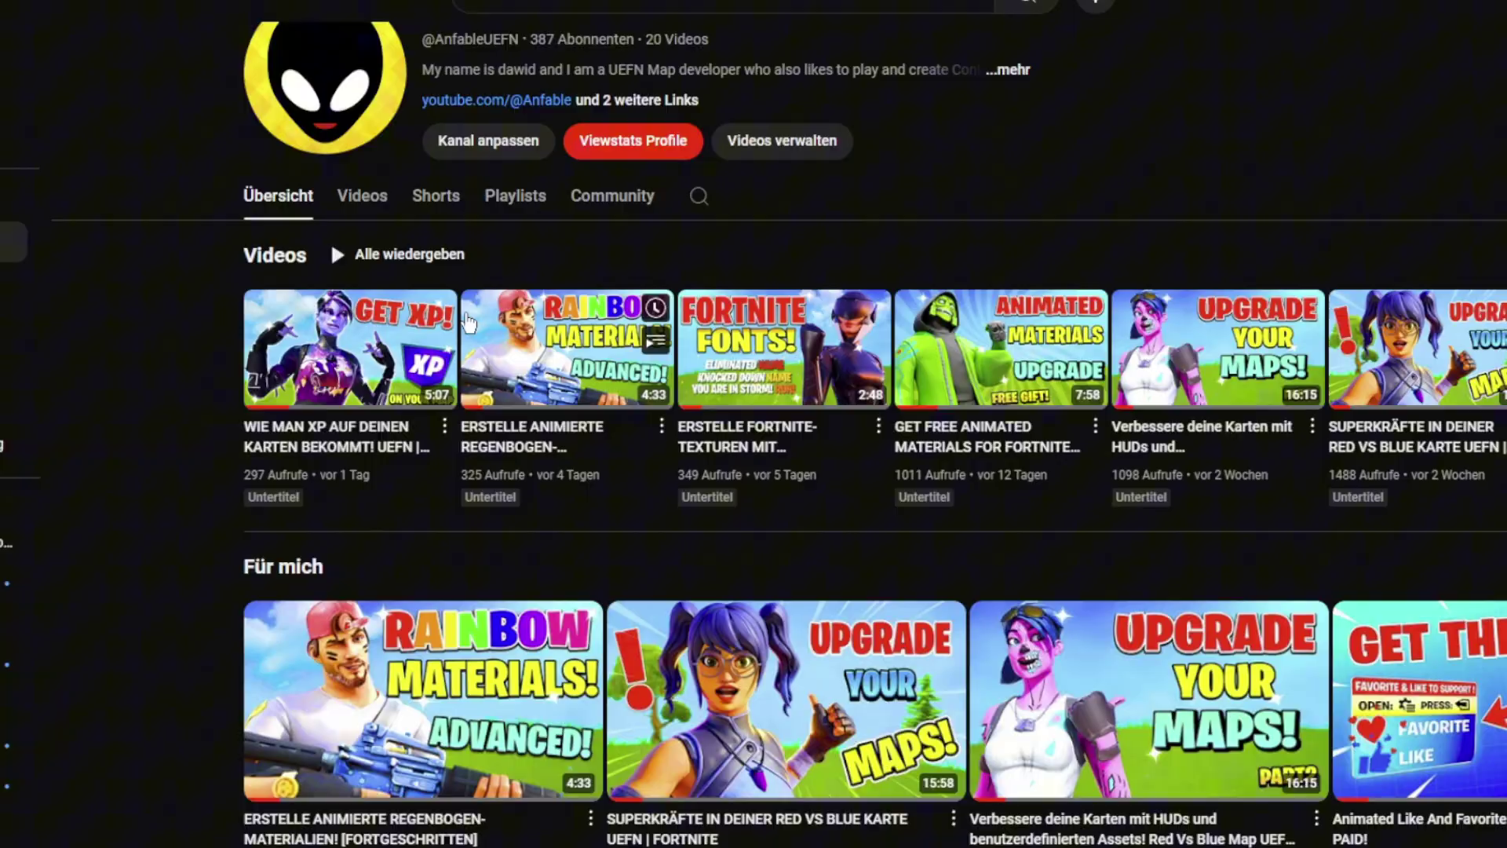
pyautogui.scroll(2, 469, 314)
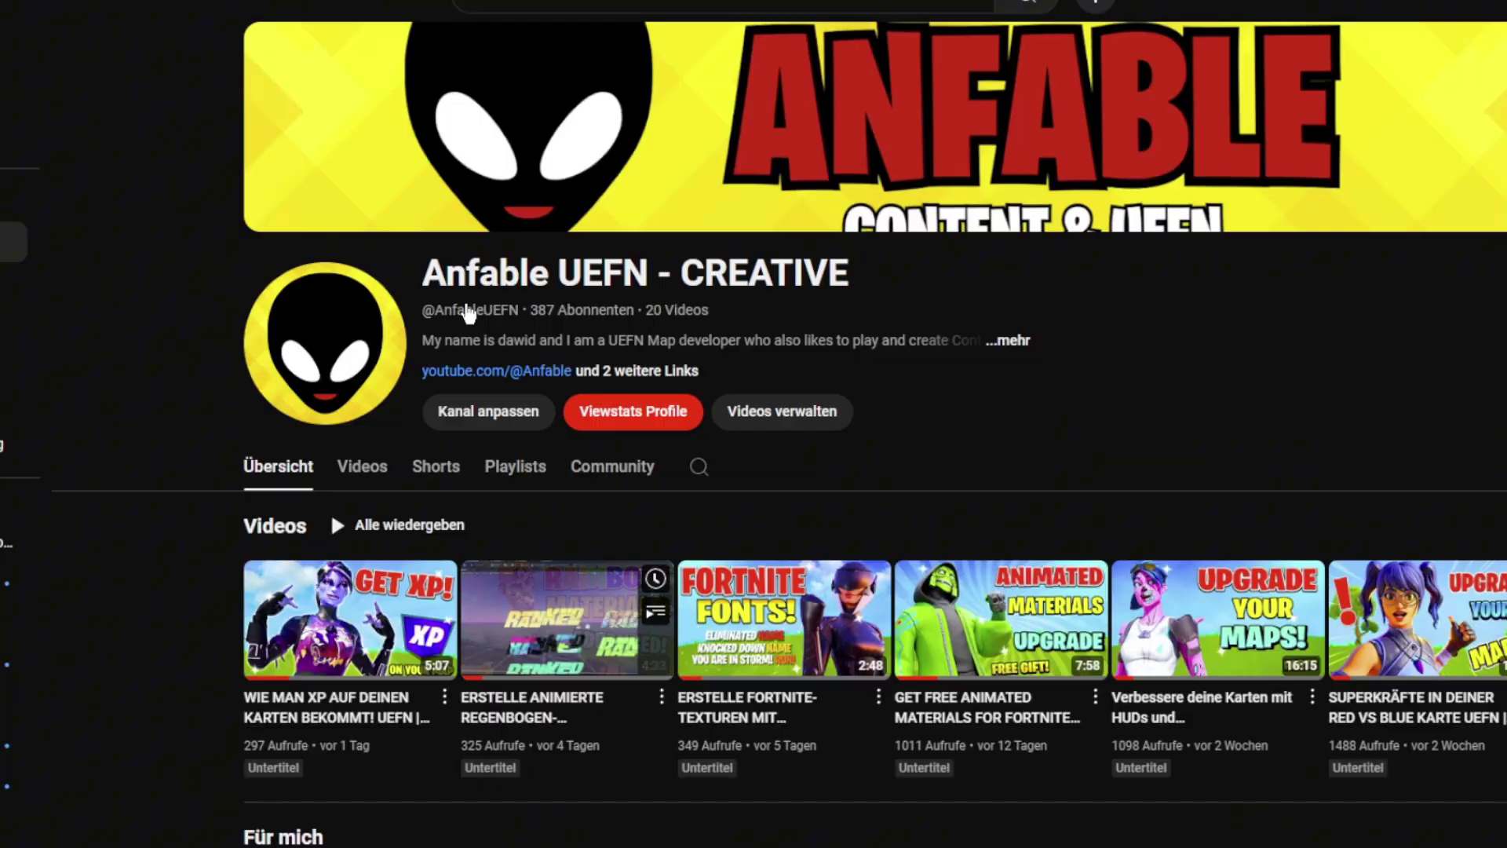
pyautogui.click(1025, 346)
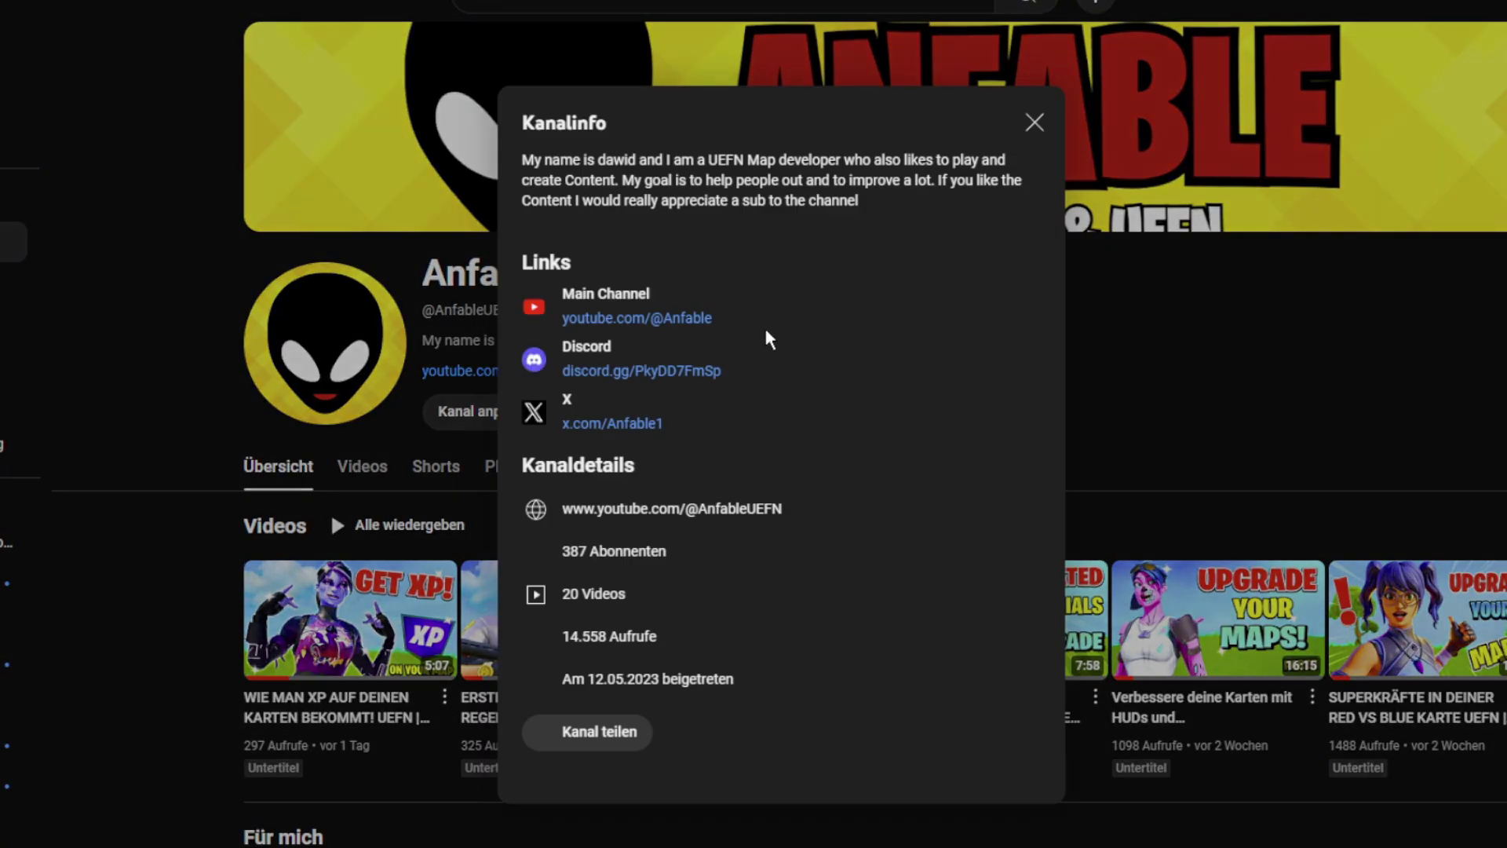
pyautogui.click(642, 371)
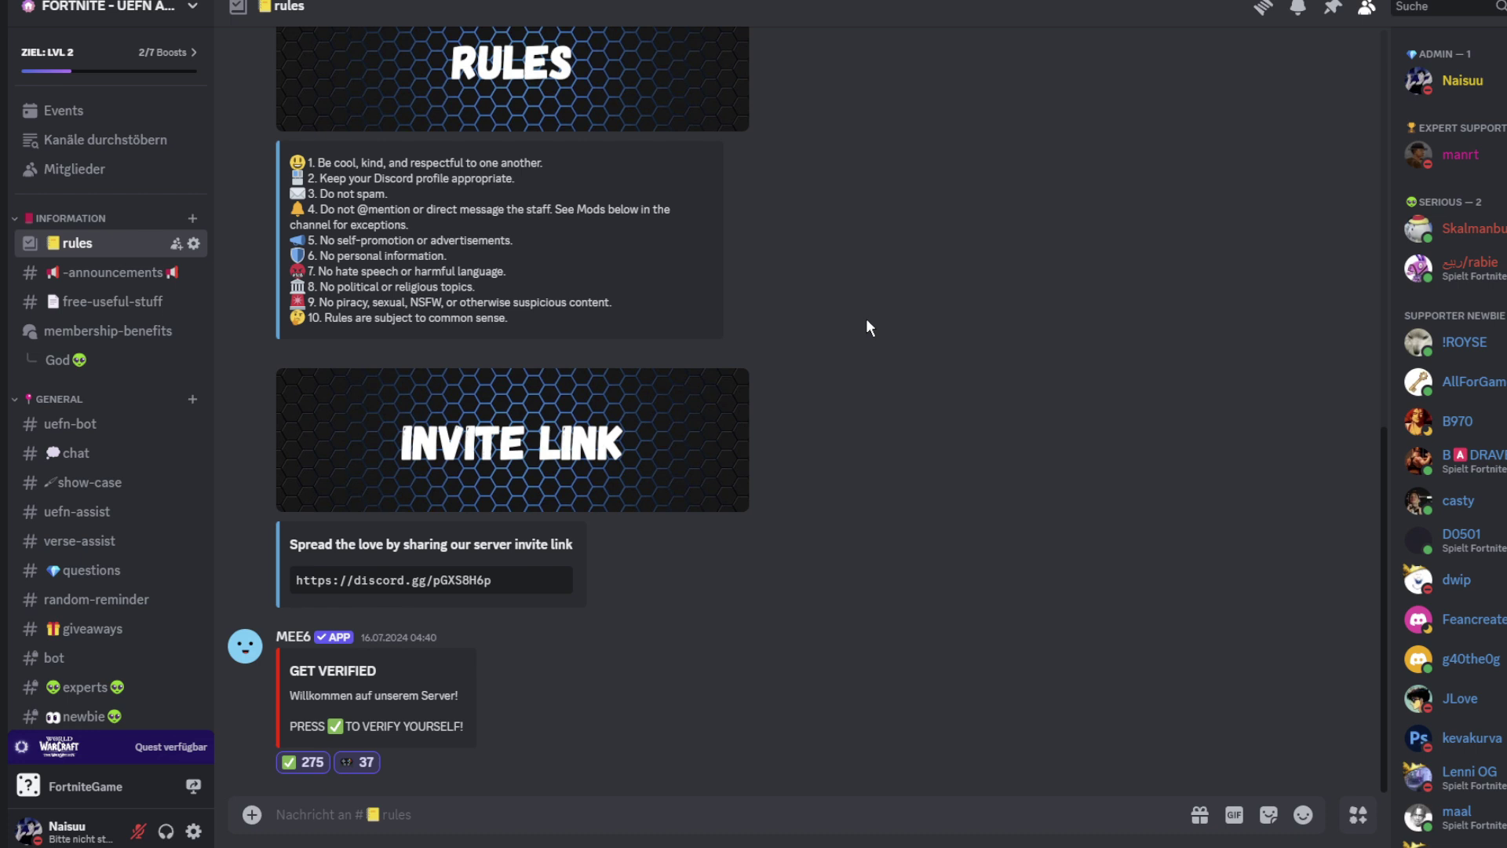
# Look through the Discord server's channel list and open the uefn-bot channel.
pyautogui.scroll(-8, 189, 353)
pyautogui.scroll(6, 148, 337)
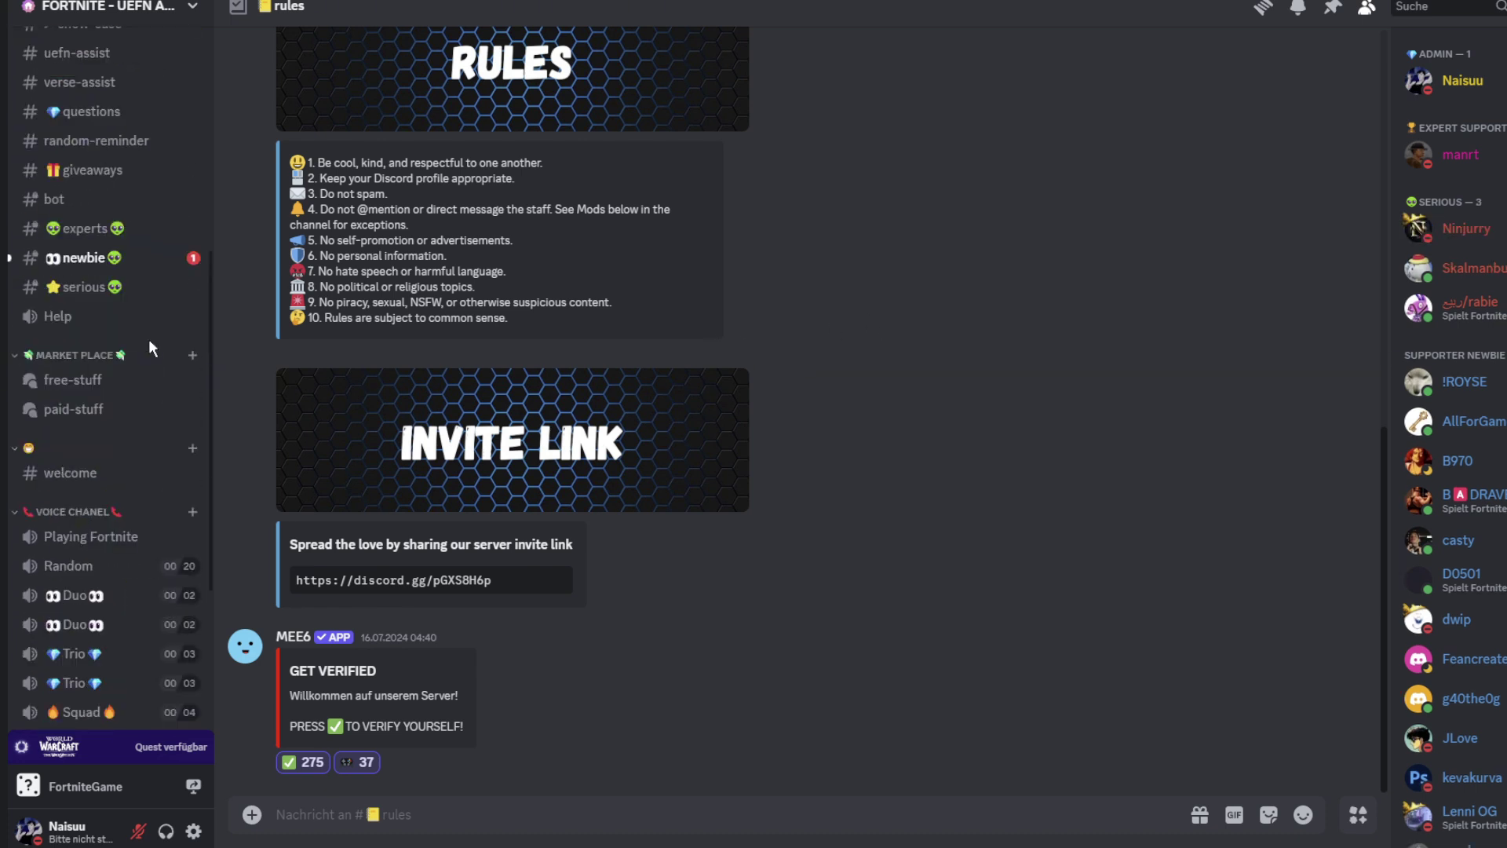
pyautogui.scroll(3, 91, 371)
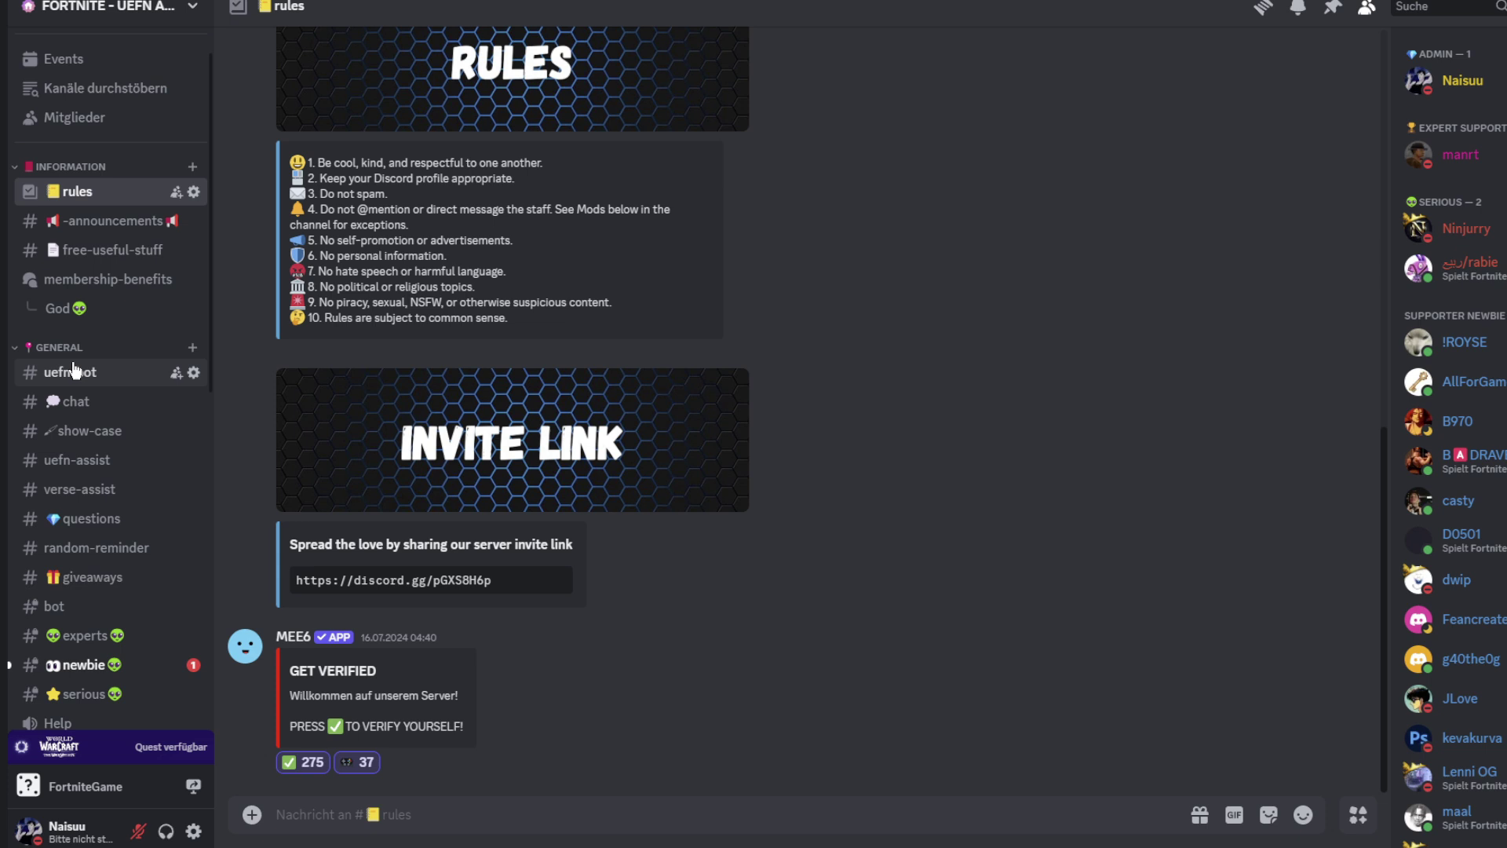
pyautogui.click(87, 378)
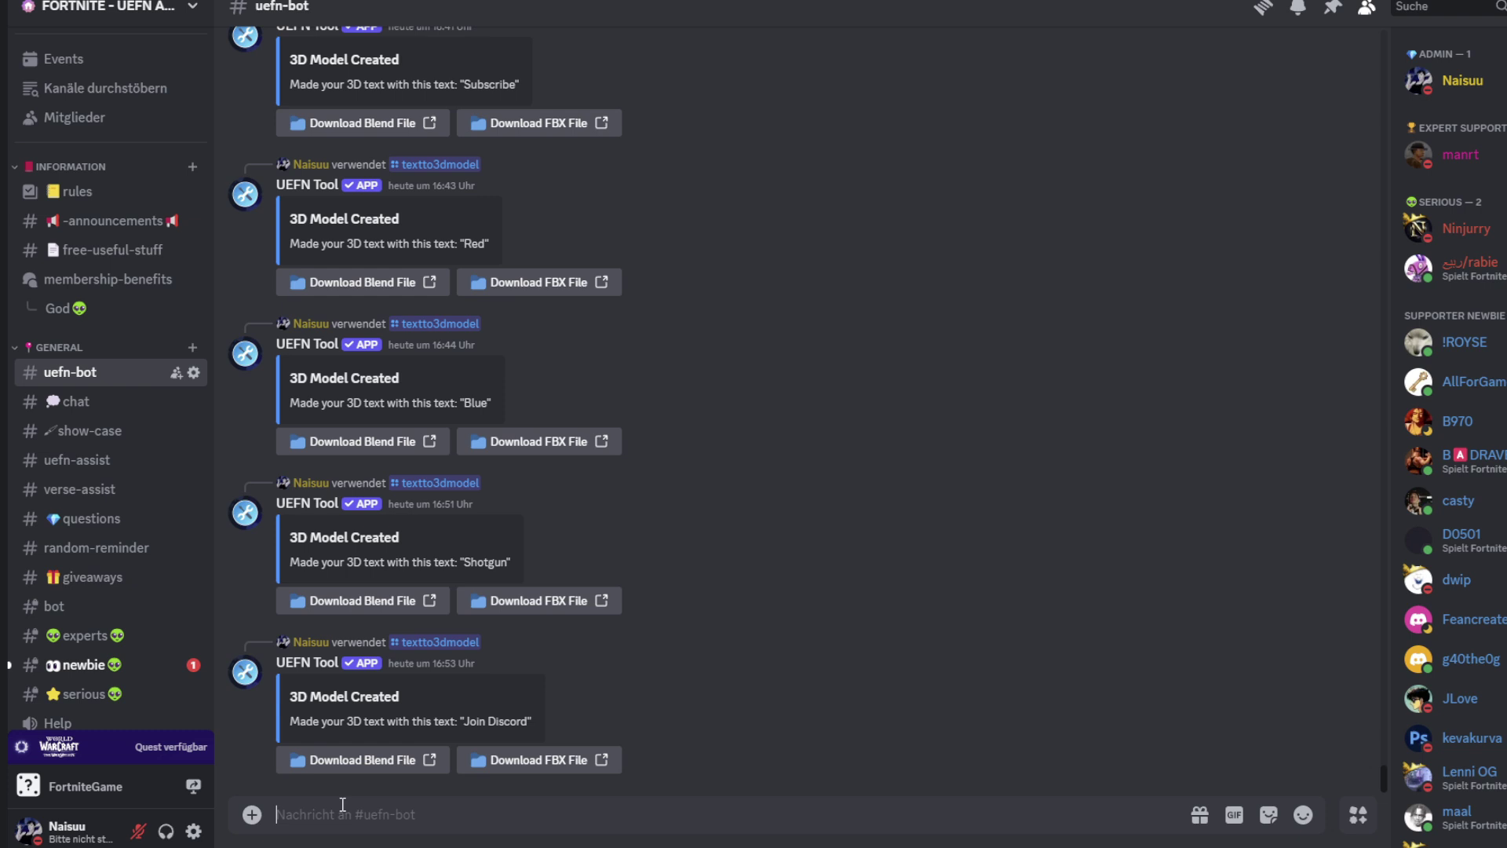
# Generate a 3D text model reading "Like and Comment" with the UEFN Tool bot's /textto3dmodel command.
pyautogui.write('/')
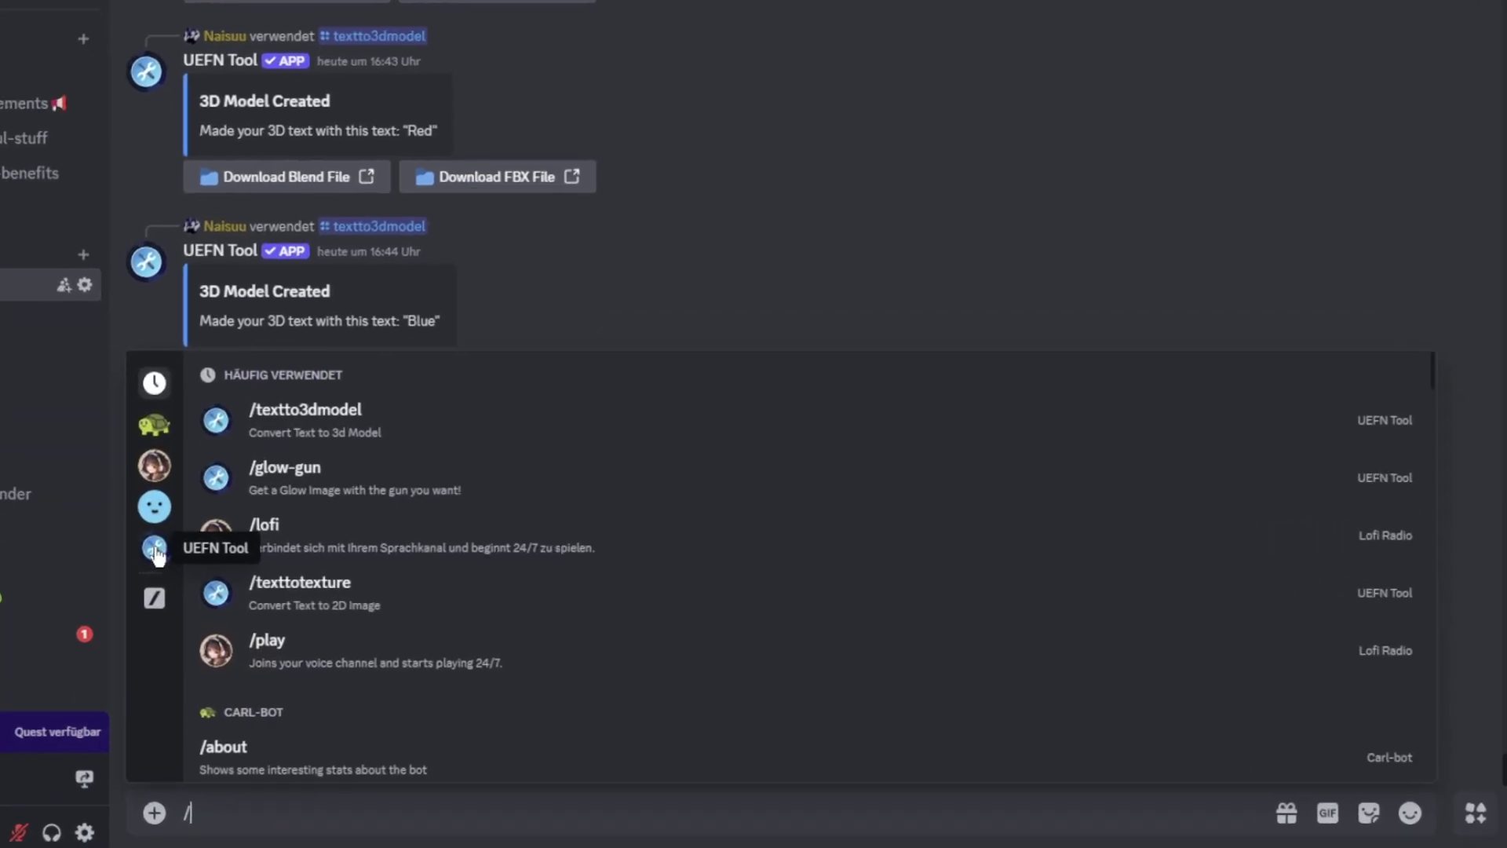
pyautogui.click(251, 593)
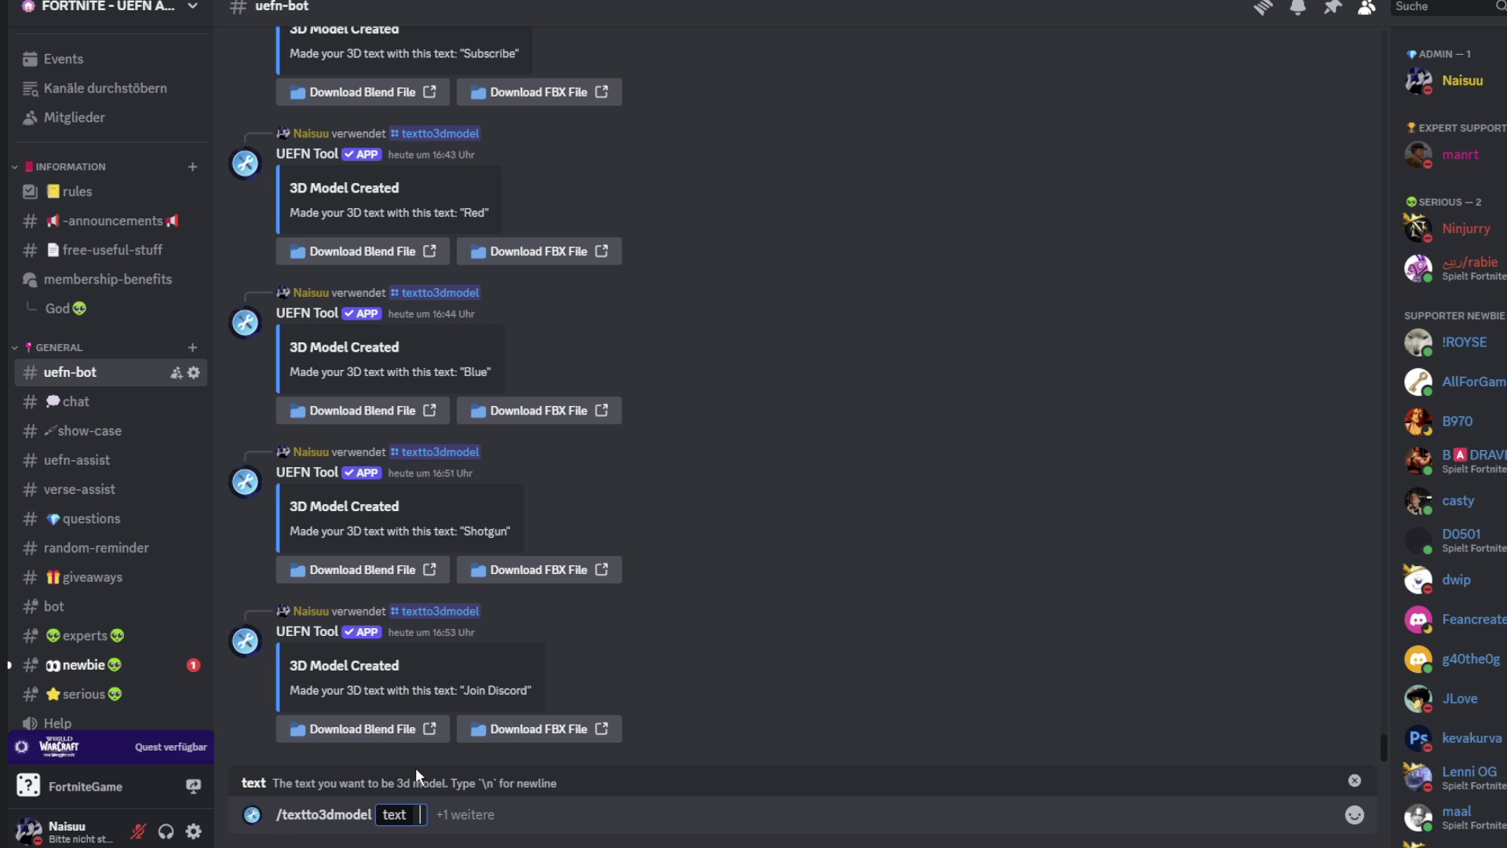
pyautogui.write('Like and')
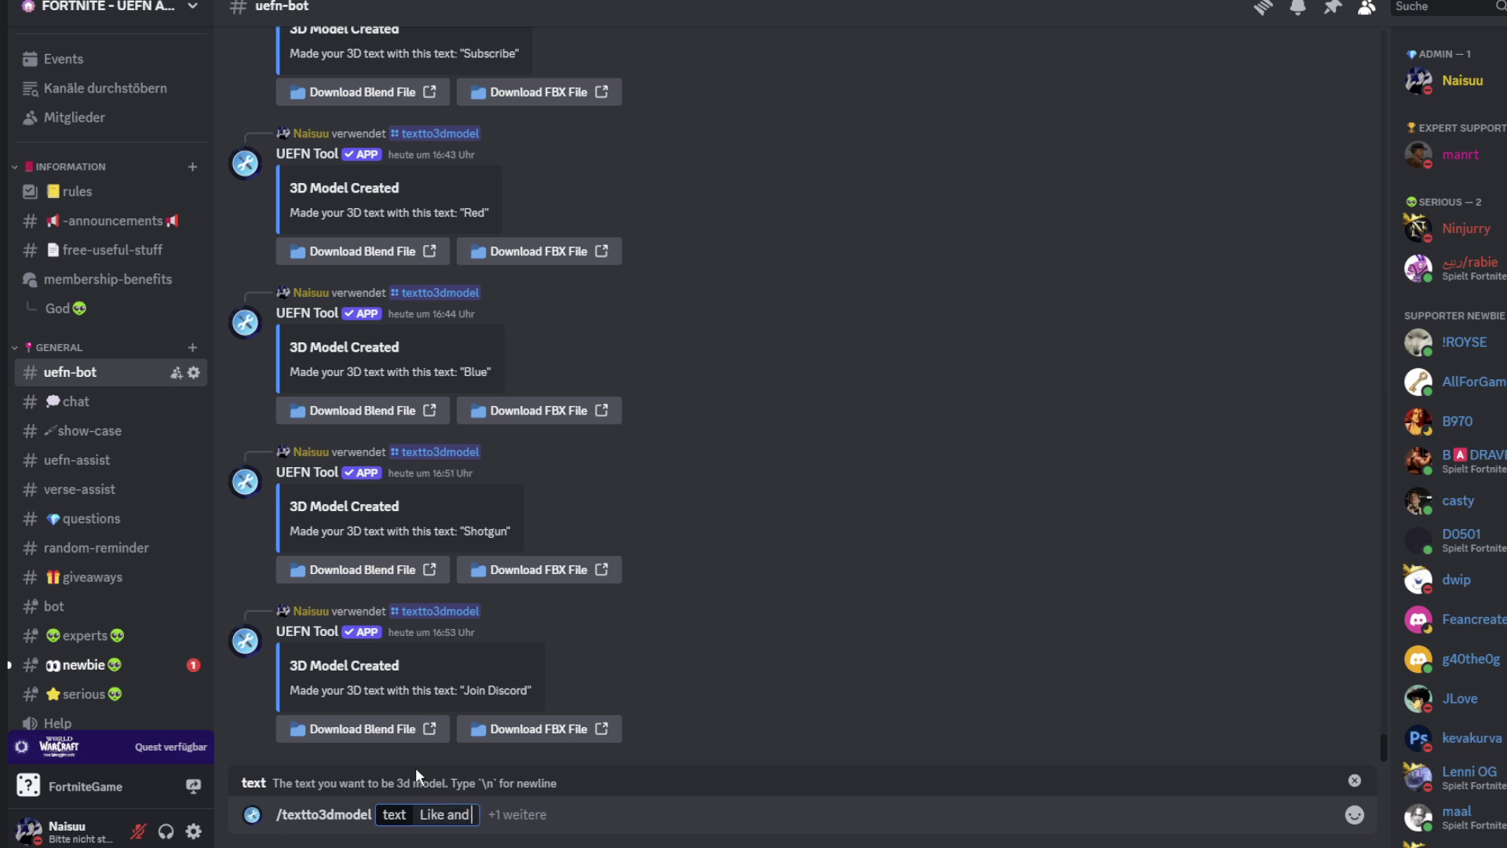
pyautogui.write(' Comment')
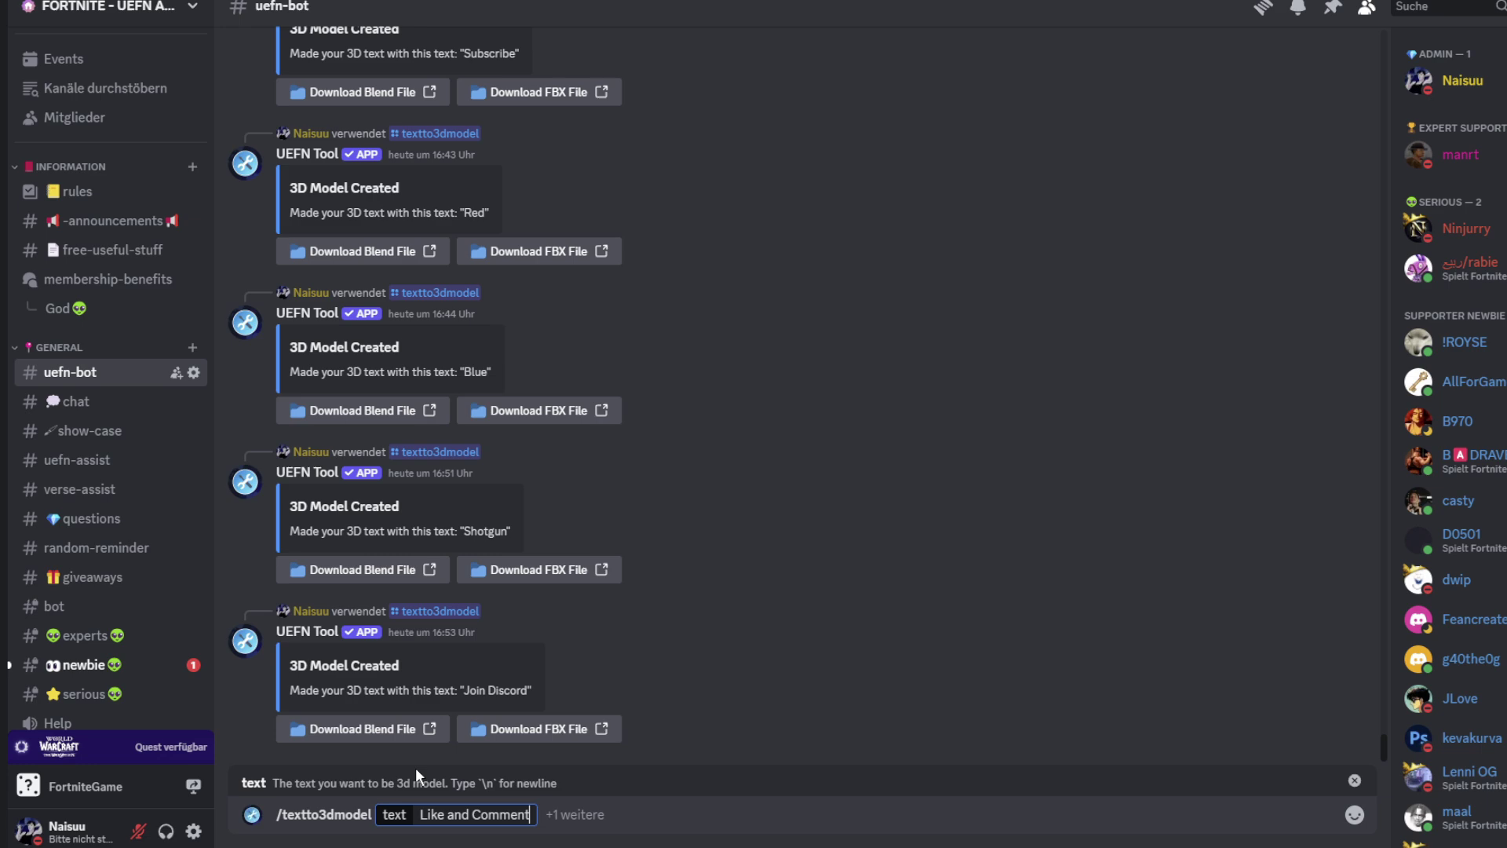
pyautogui.press('Return')
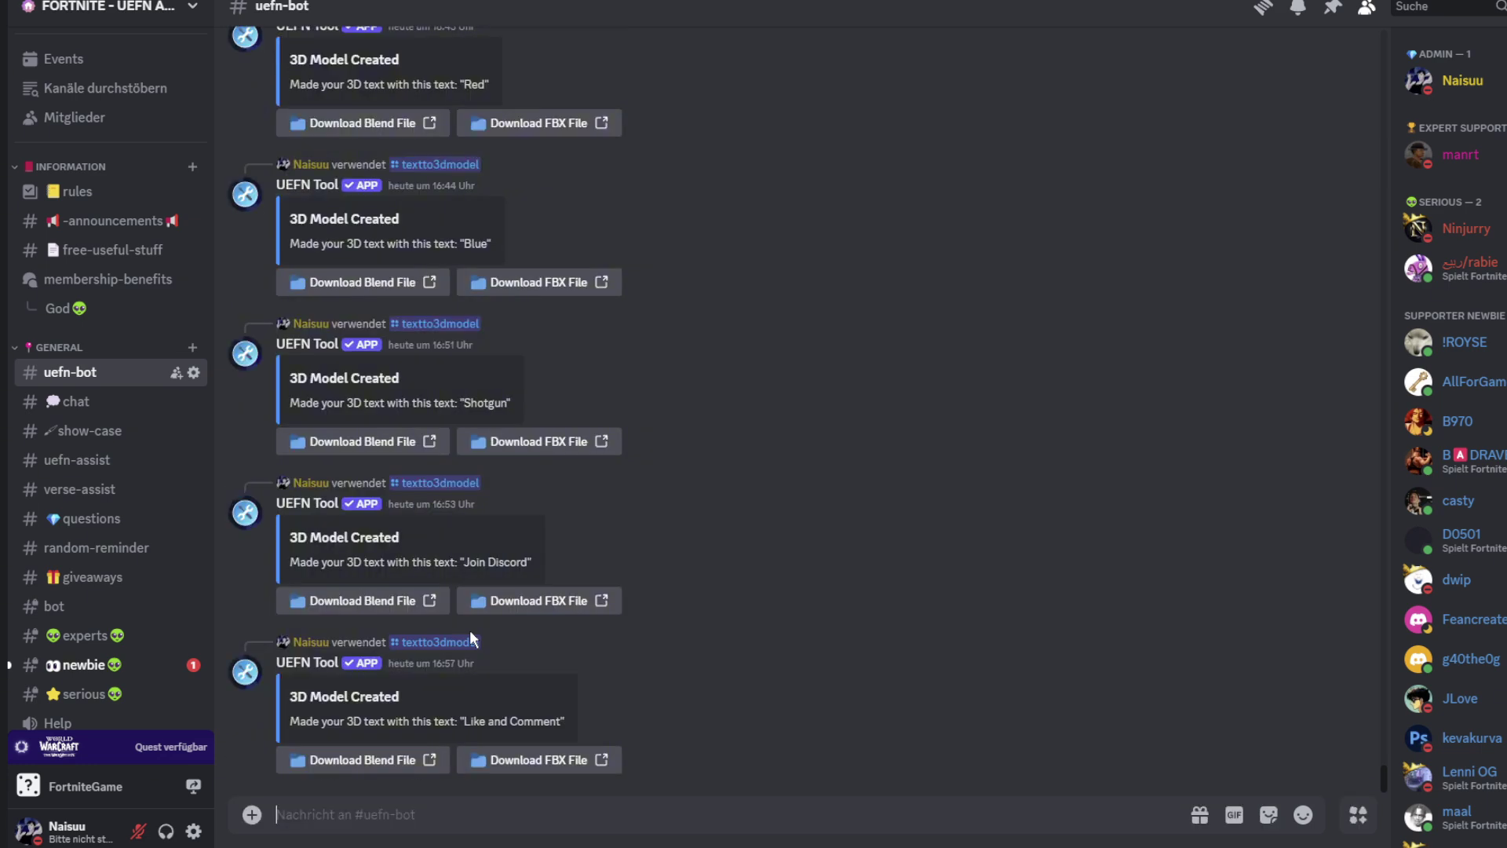
# Download the FBX file of the "Like and Comment" model and rename it LikeComment in the Downloads folder.
pyautogui.click(540, 760)
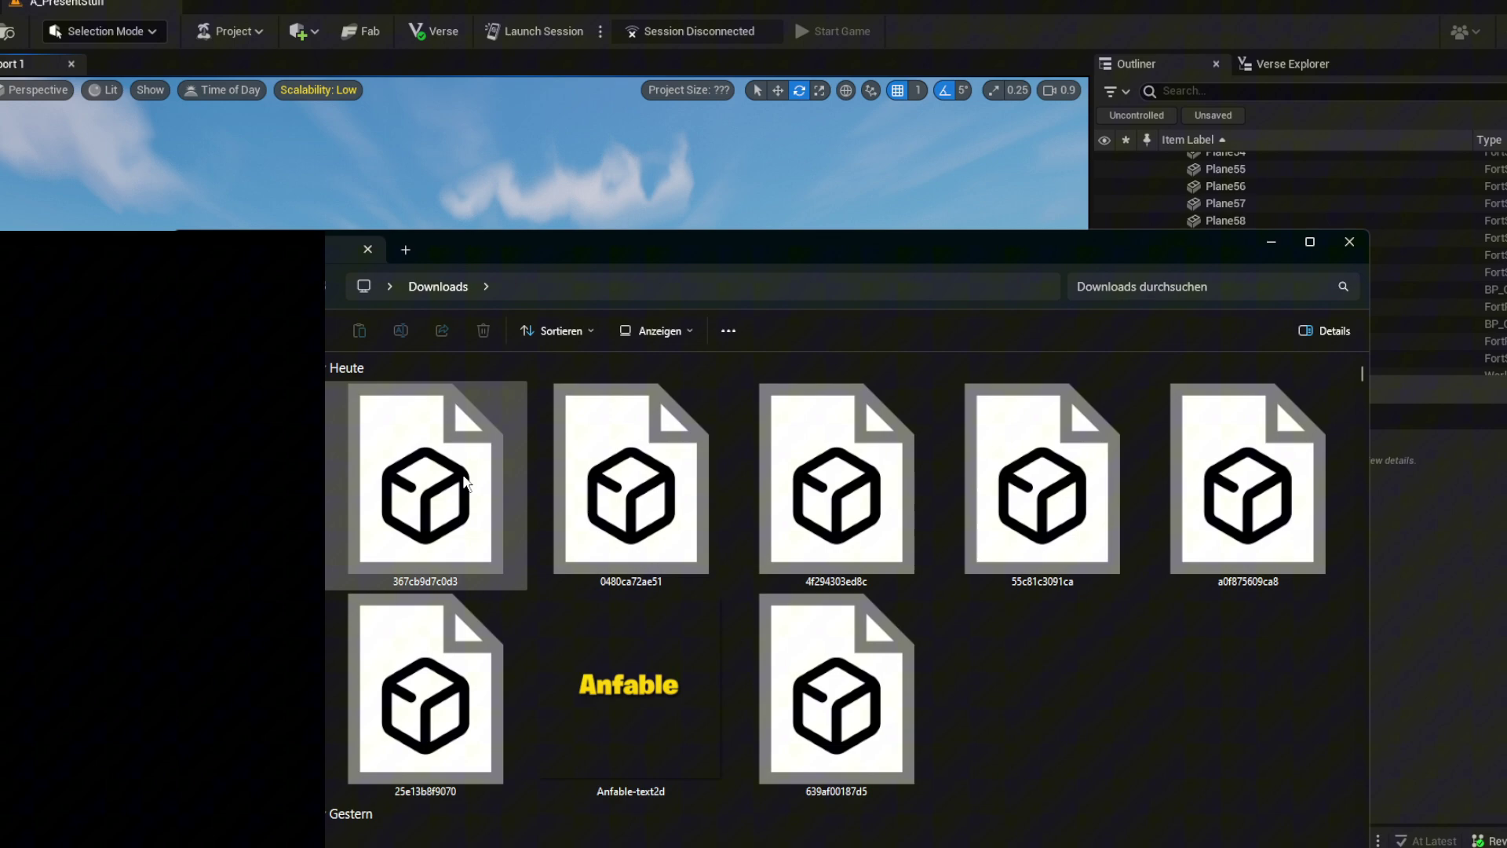
pyautogui.rightClick(465, 480)
pyautogui.click(406, 430)
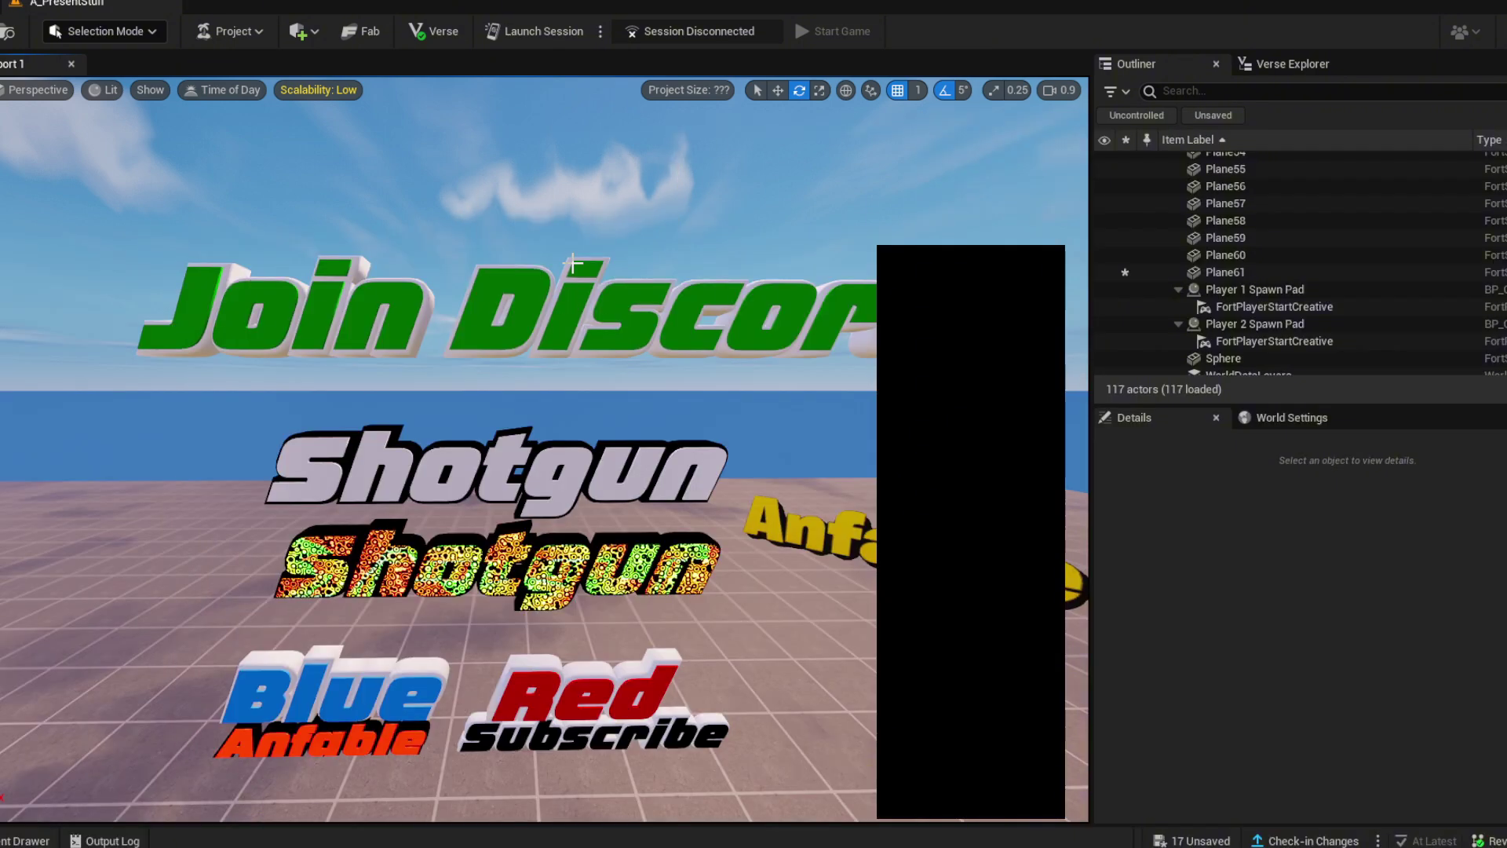
# Switch to the Fortnite editor, create a new folder with the default name inside ServerText and open it.
pyautogui.hotkey('ctrl', 'space')
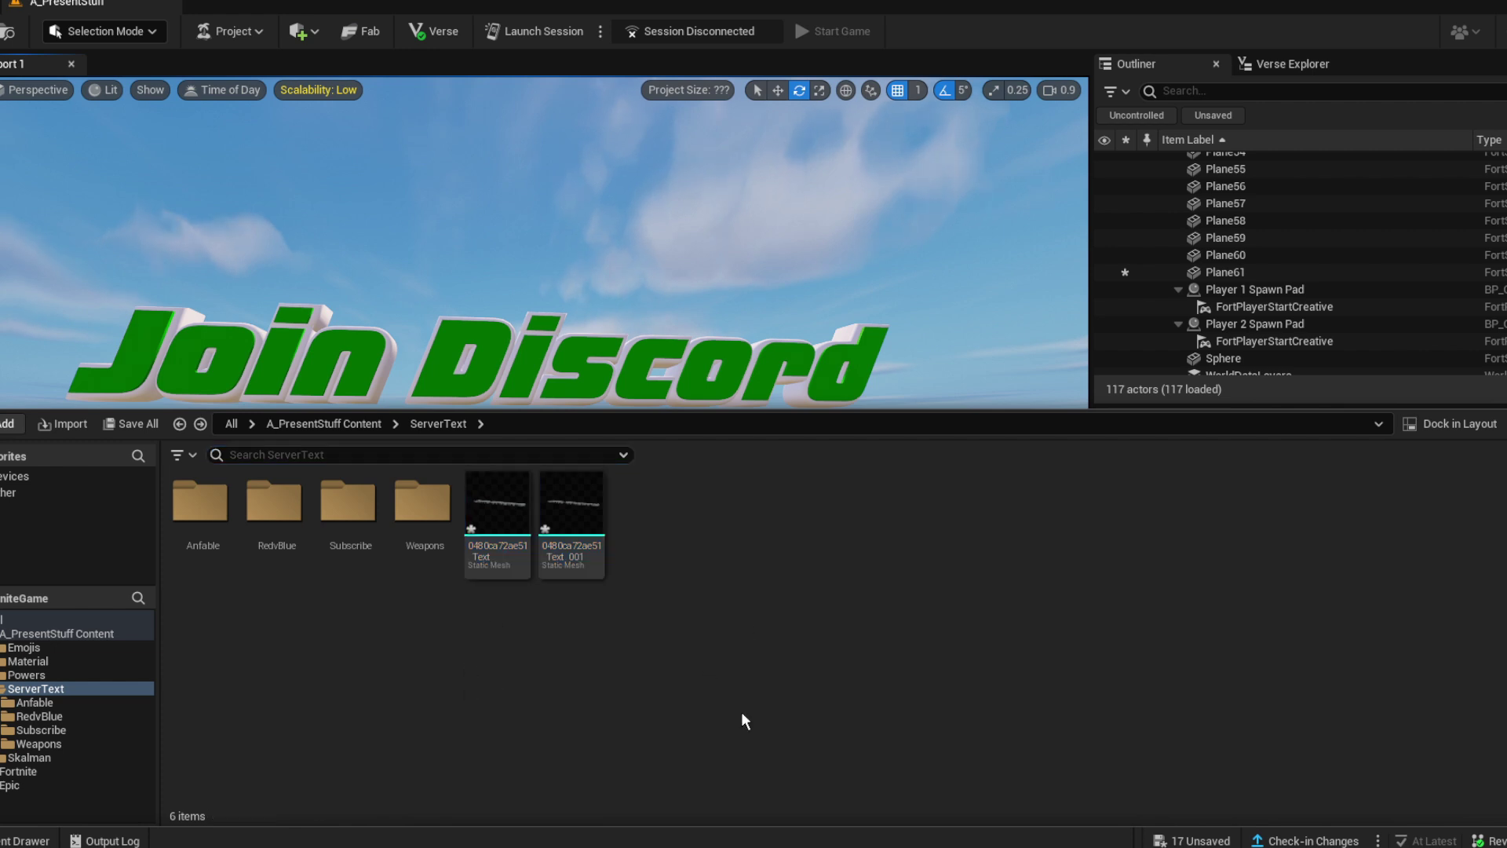
pyautogui.rightClick(746, 721)
pyautogui.click(851, 138)
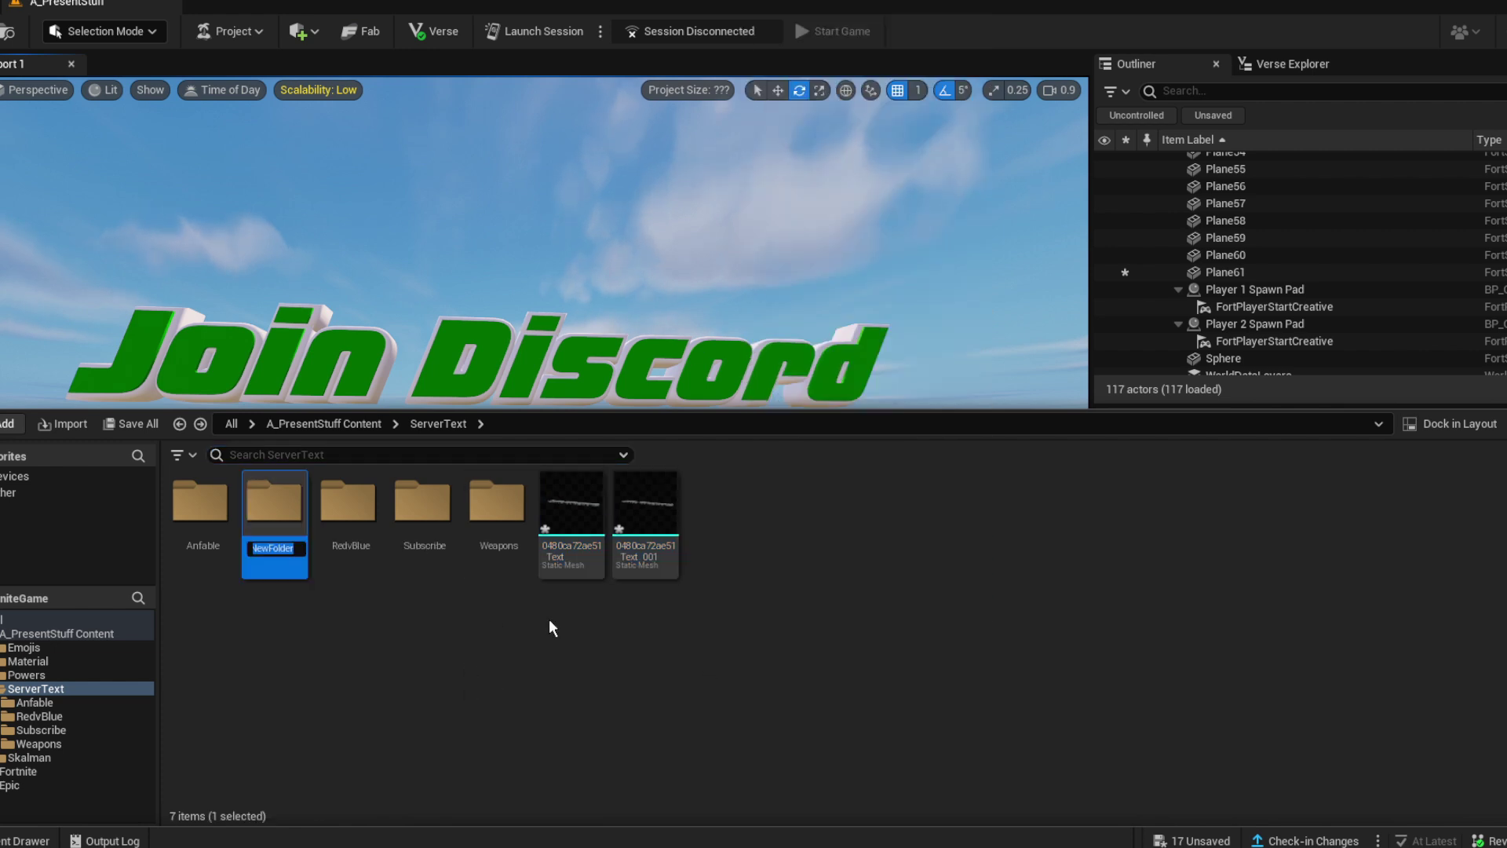
pyautogui.doubleClick(285, 485)
# Import the LikeComment FBX from Downloads into the new folder using the default import options for all meshes.
pyautogui.hotkey('alt', 'Tab')
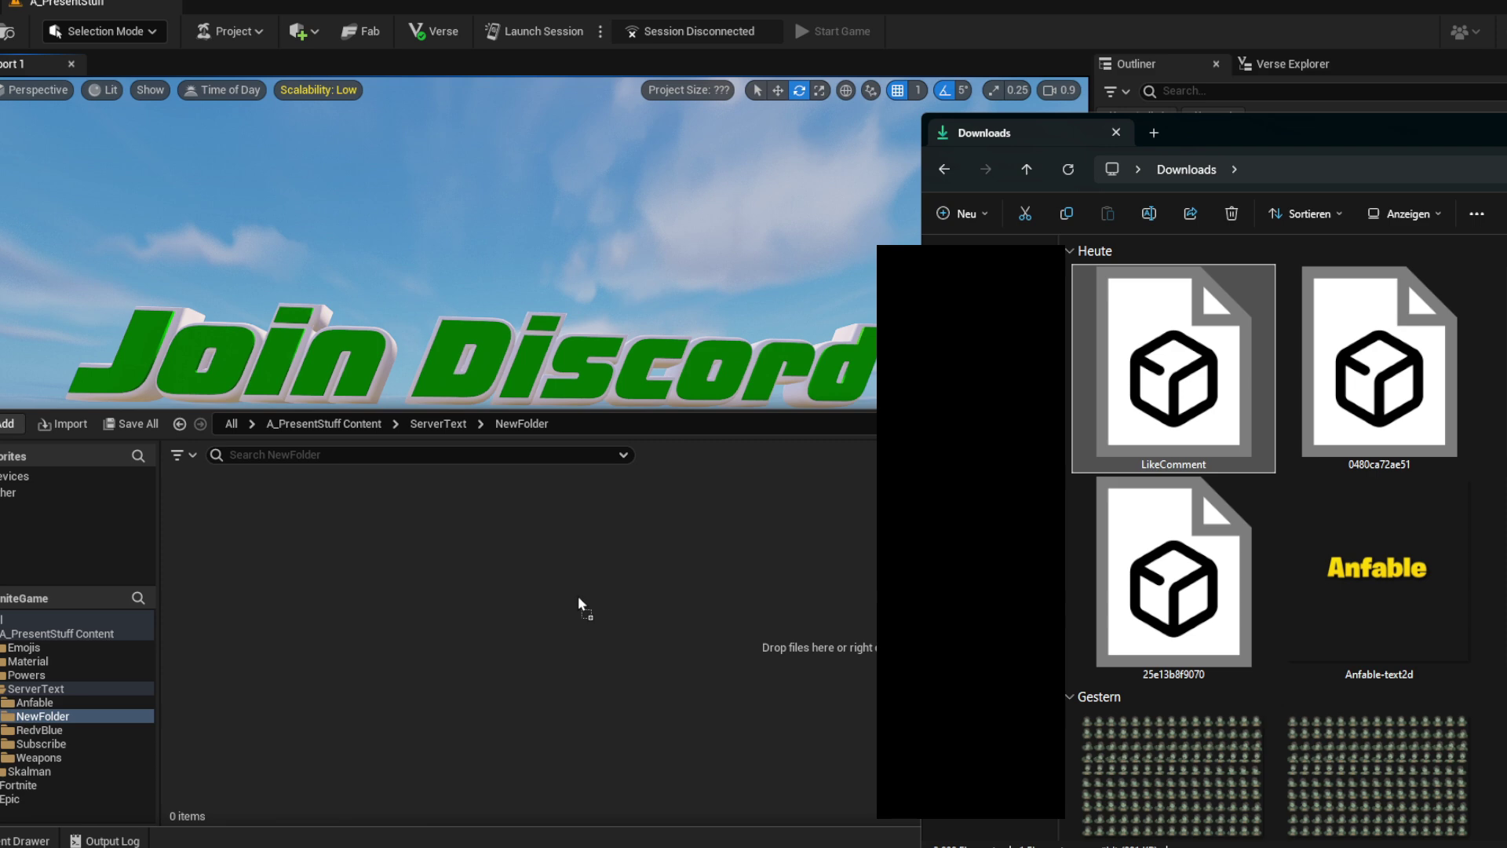
pyautogui.moveTo(578, 596); pyautogui.dragTo(576, 593)
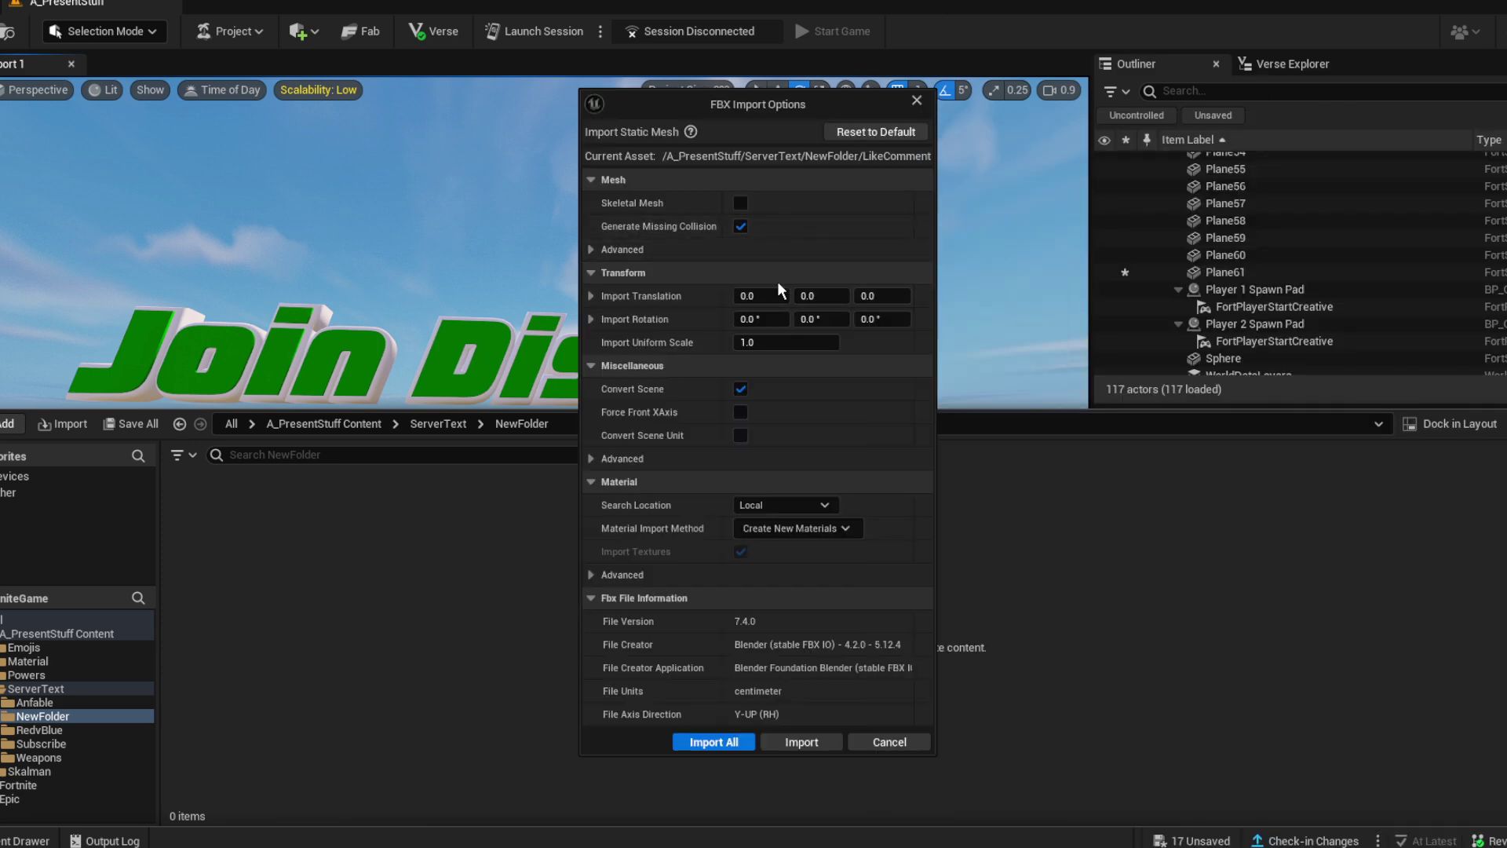
pyautogui.click(714, 743)
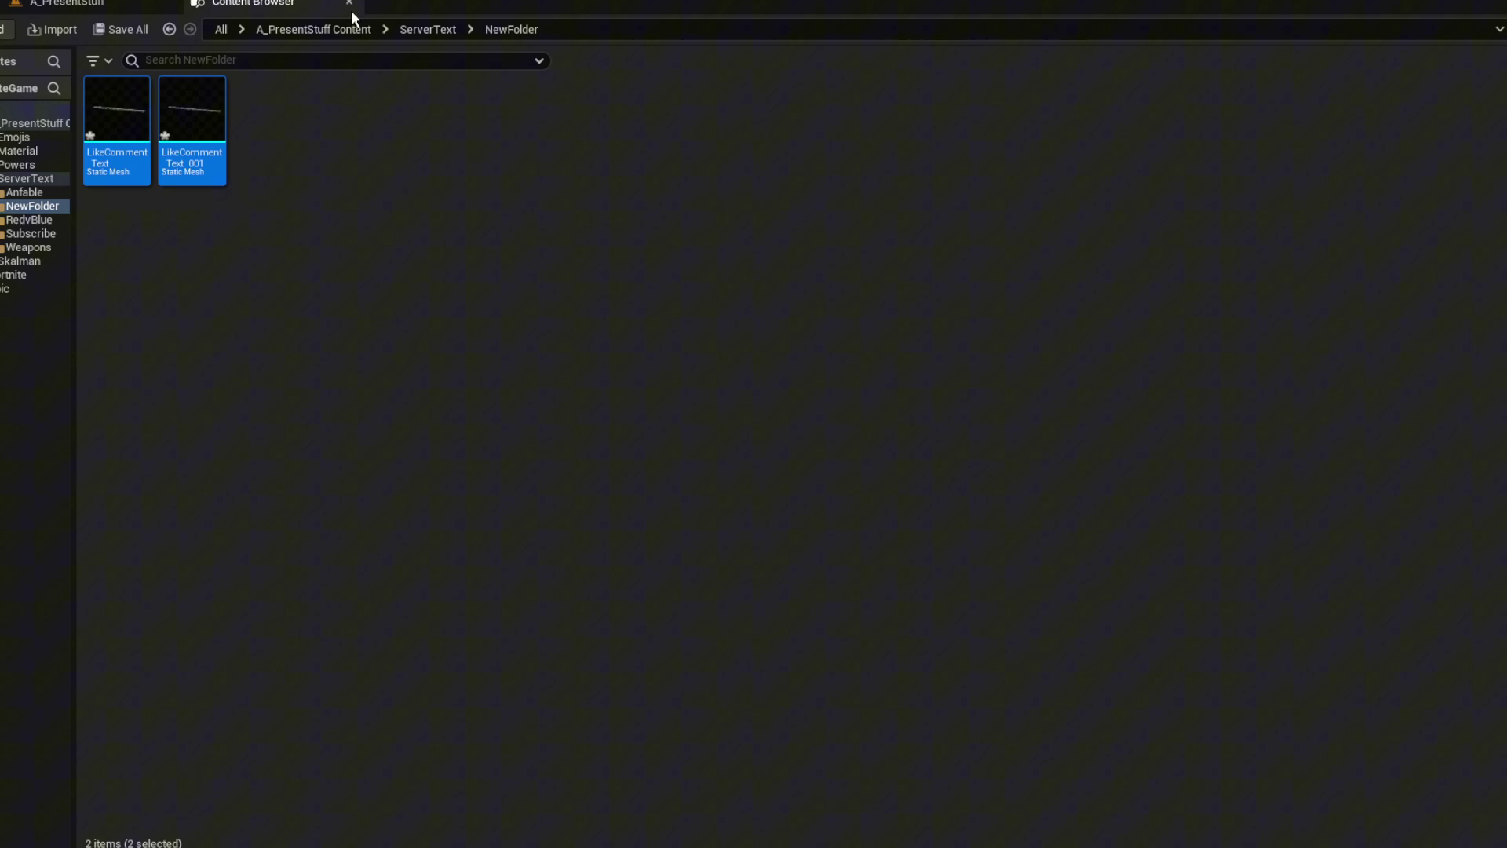
pyautogui.click(350, 3)
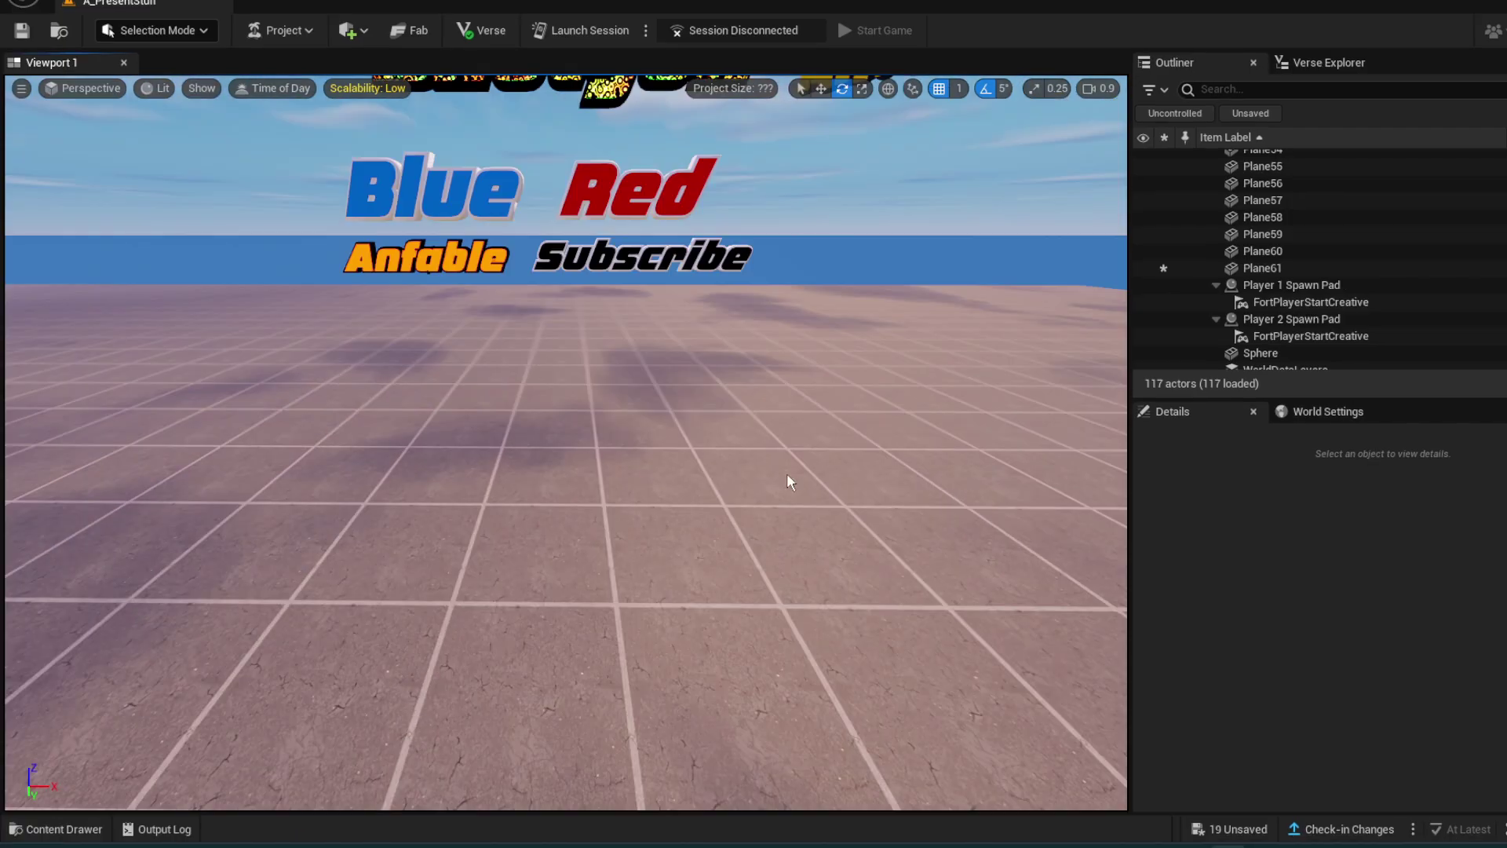
# Place both LikeComment text meshes together on the empty floor area of the level.
pyautogui.moveTo(787, 475); pyautogui.dragTo(942, 612, button='right')
pyautogui.hotkey('ctrl', 'space')
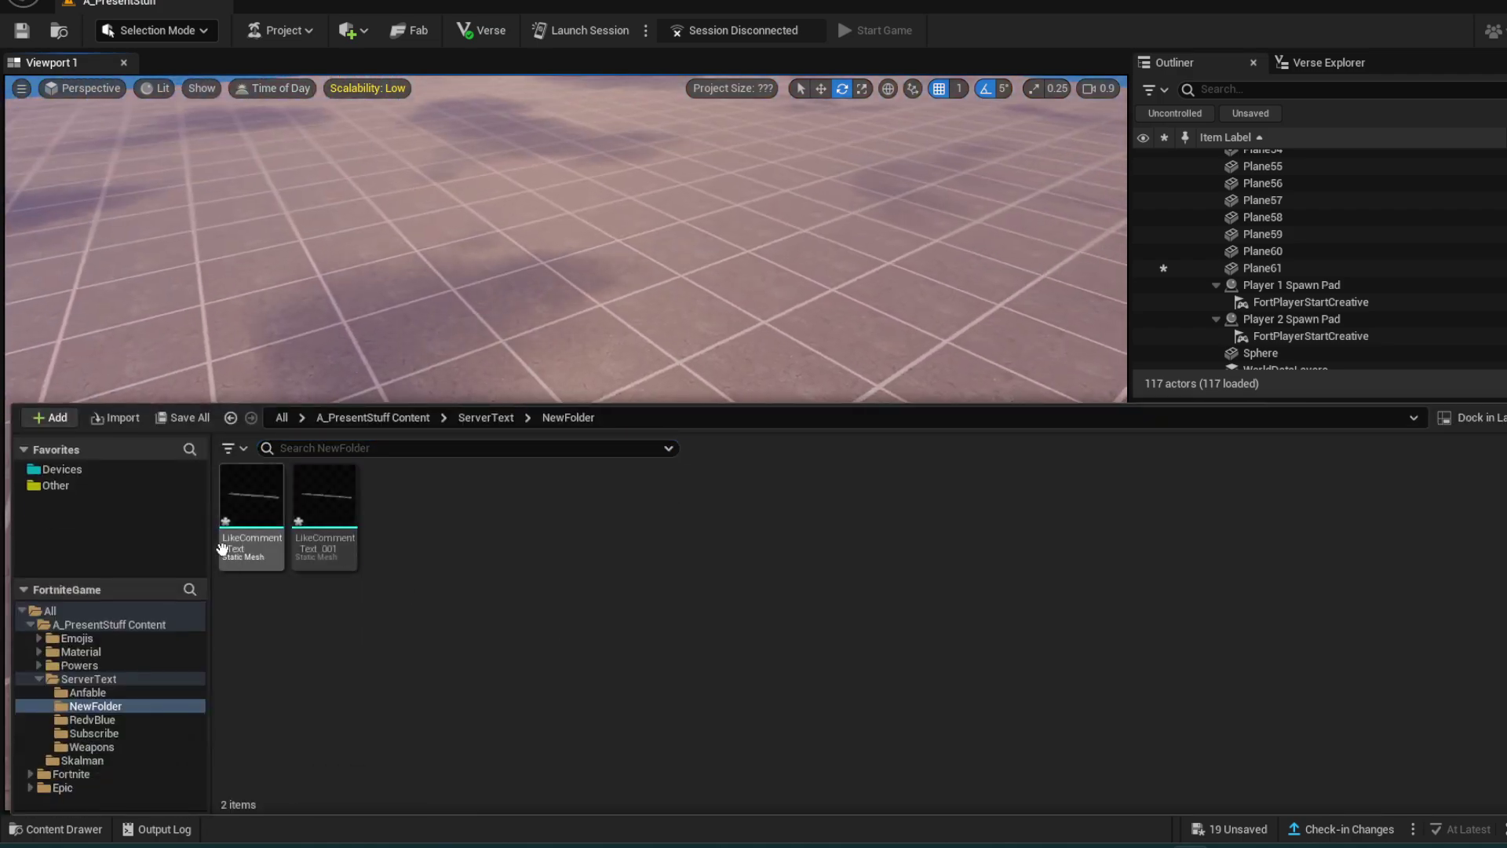
pyautogui.click(252, 542)
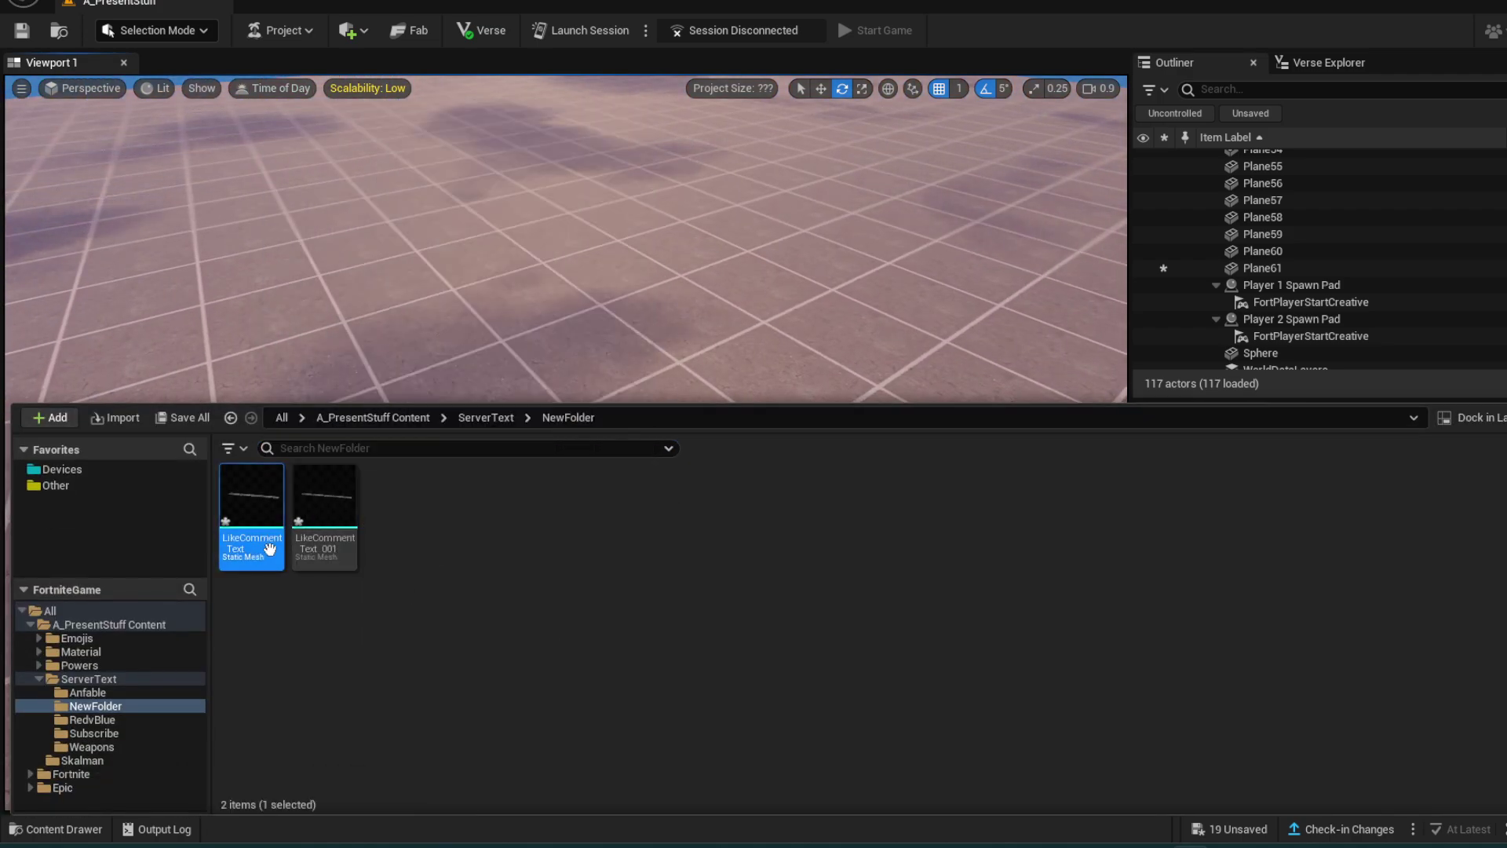
pyautogui.moveTo(345, 564); pyautogui.dragTo(545, 428)
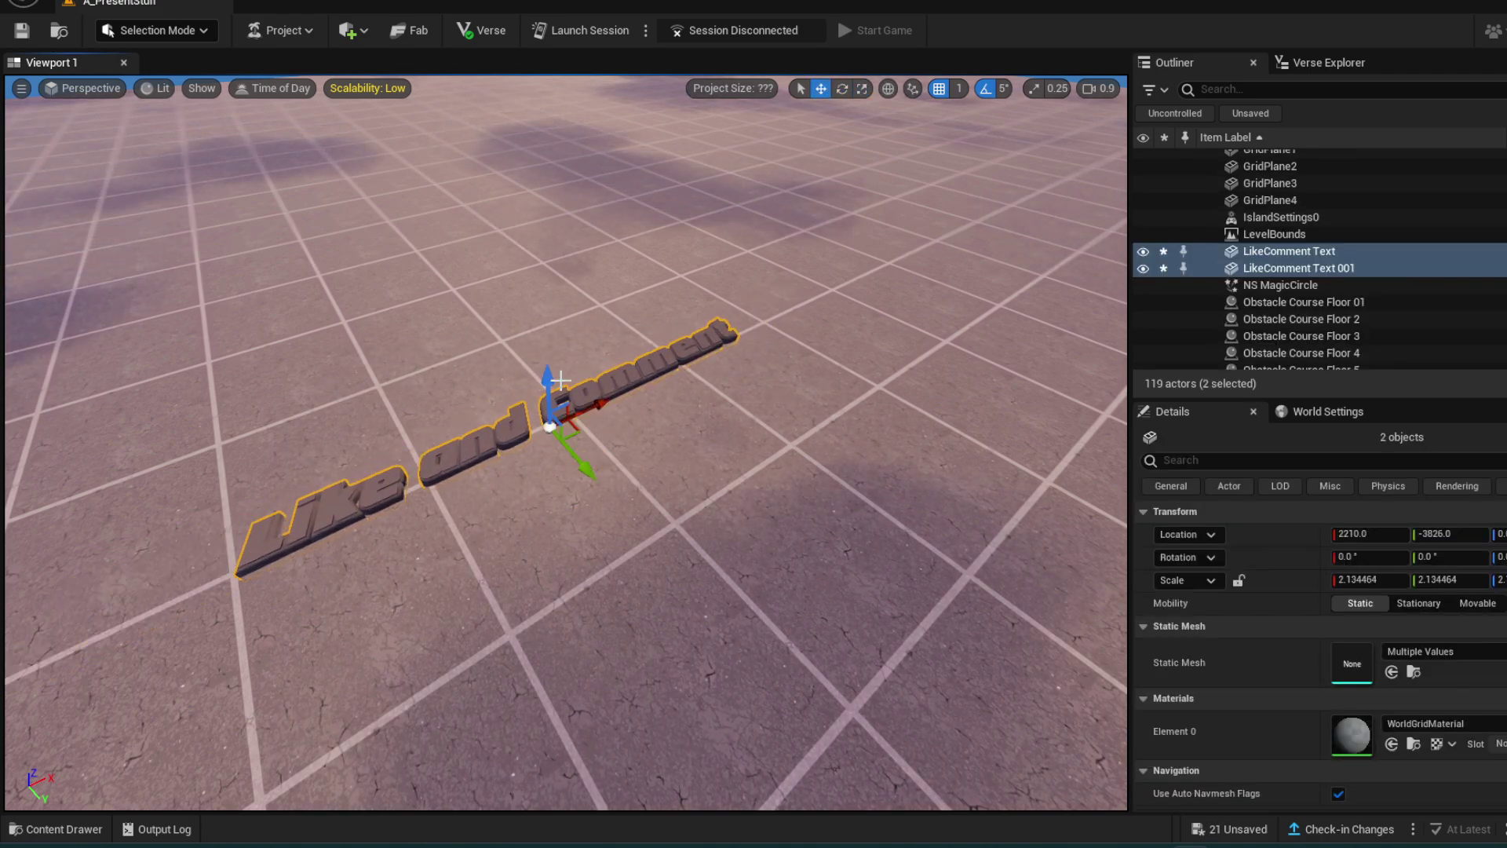
# Rotate both LikeComment meshes together so that the text stands upright on the floor, then deselect them.
pyautogui.moveTo(560, 380); pyautogui.dragTo(581, 380, button='right')
pyautogui.moveTo(532, 380); pyautogui.dragTo(585, 334)
pyautogui.press('e')
pyautogui.moveTo(544, 210); pyautogui.dragTo(471, 137, button='right')
pyautogui.press('Escape')
pyautogui.scroll(1, 472, 136)
pyautogui.moveTo(539, 306); pyautogui.dragTo(539, 445, button='right')
# Search the materials for "flat" and assign a magenta flat colour to the front lettering mesh, LikeComment Text 001.
pyautogui.click(539, 306)
pyautogui.scroll(-3, 538, 306)
pyautogui.click(540, 444)
pyautogui.scroll(-3, 1267, 674)
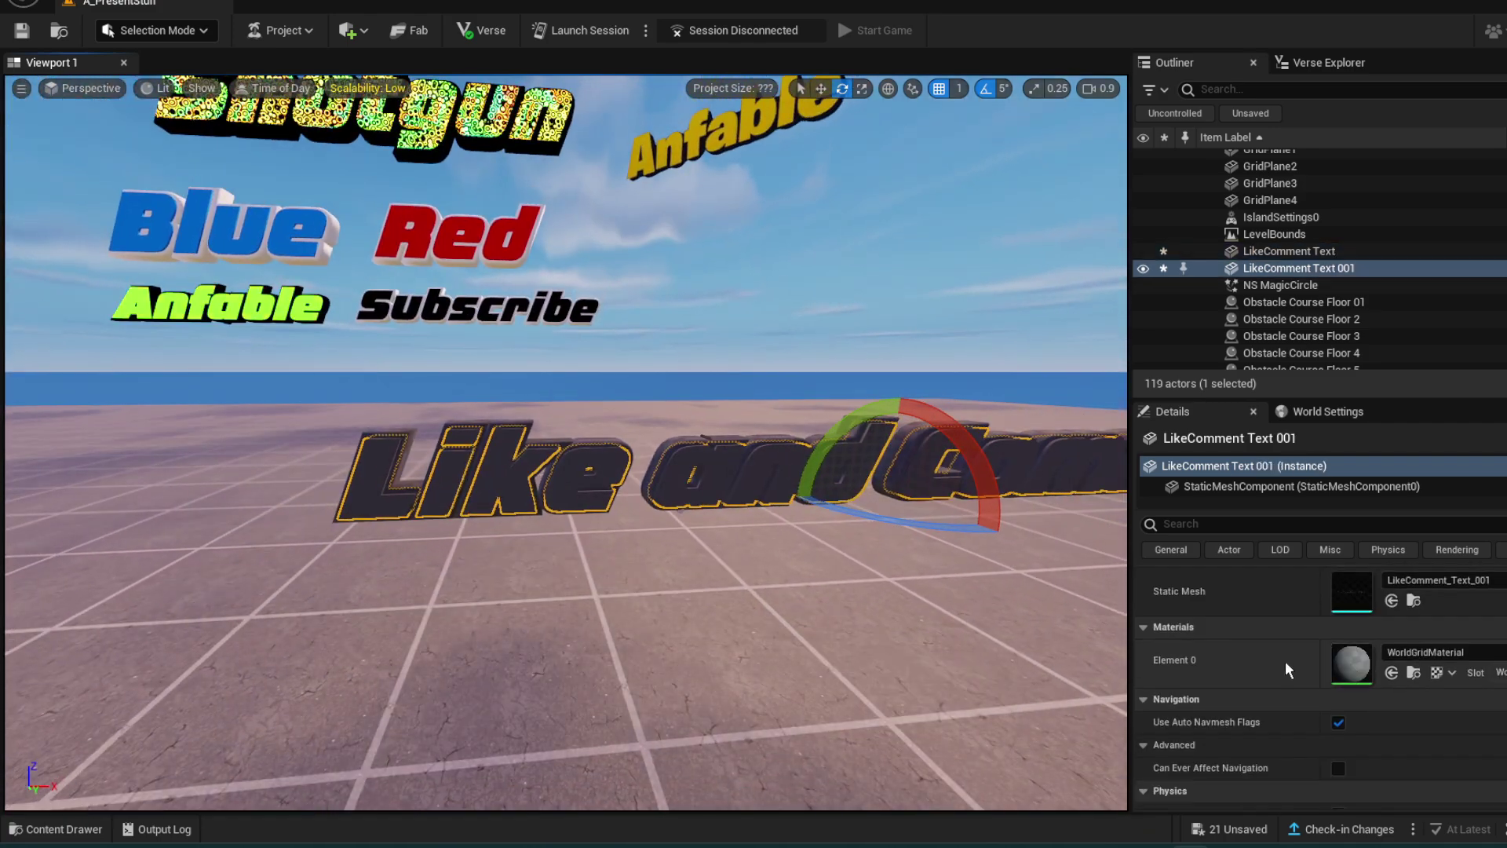
pyautogui.click(1424, 651)
pyautogui.write('flat')
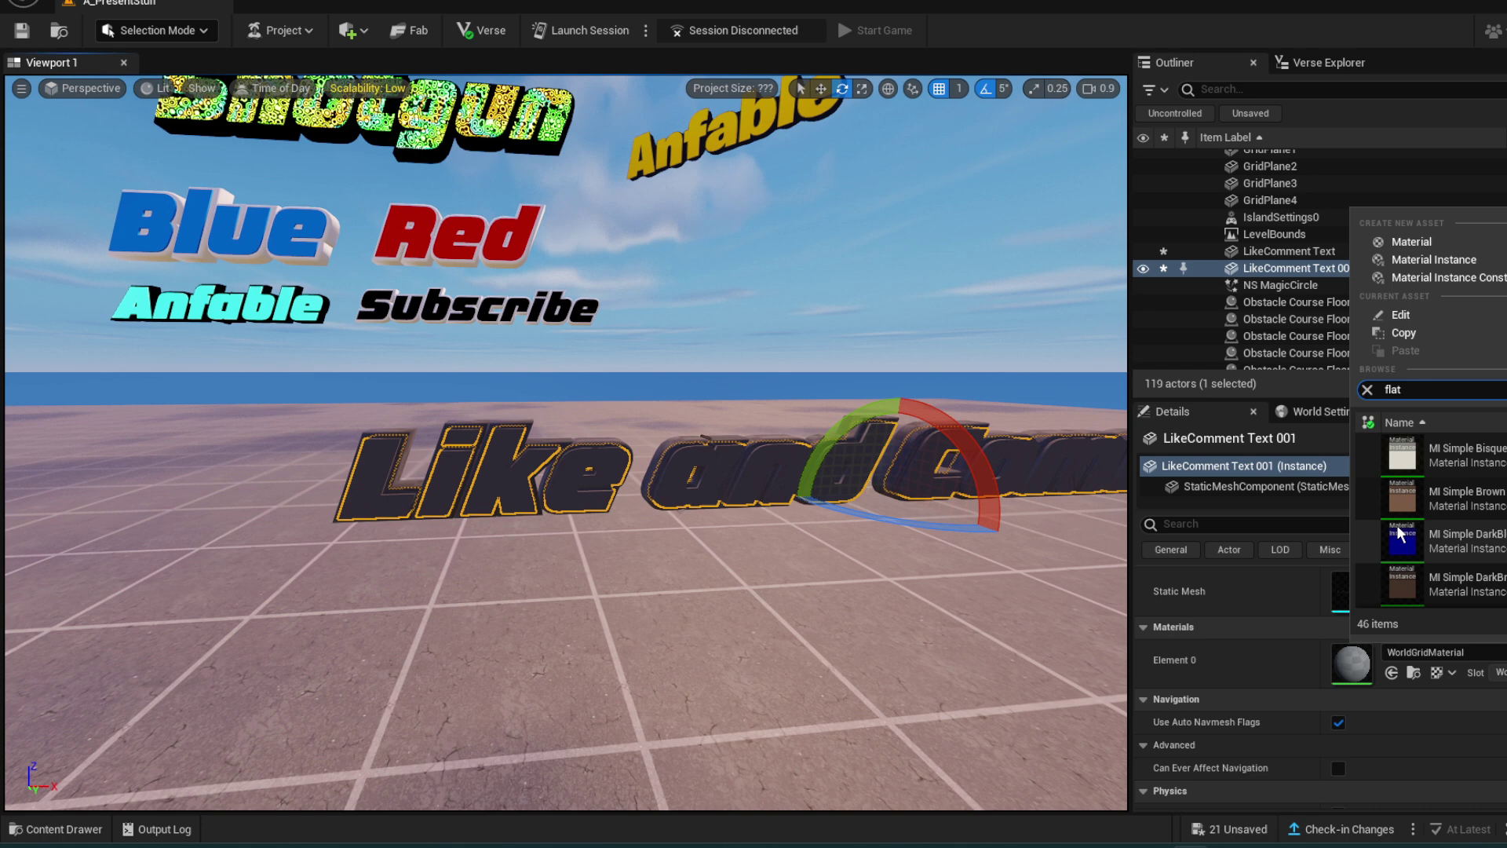
pyautogui.scroll(-5, 1491, 503)
pyautogui.scroll(-6, 1499, 486)
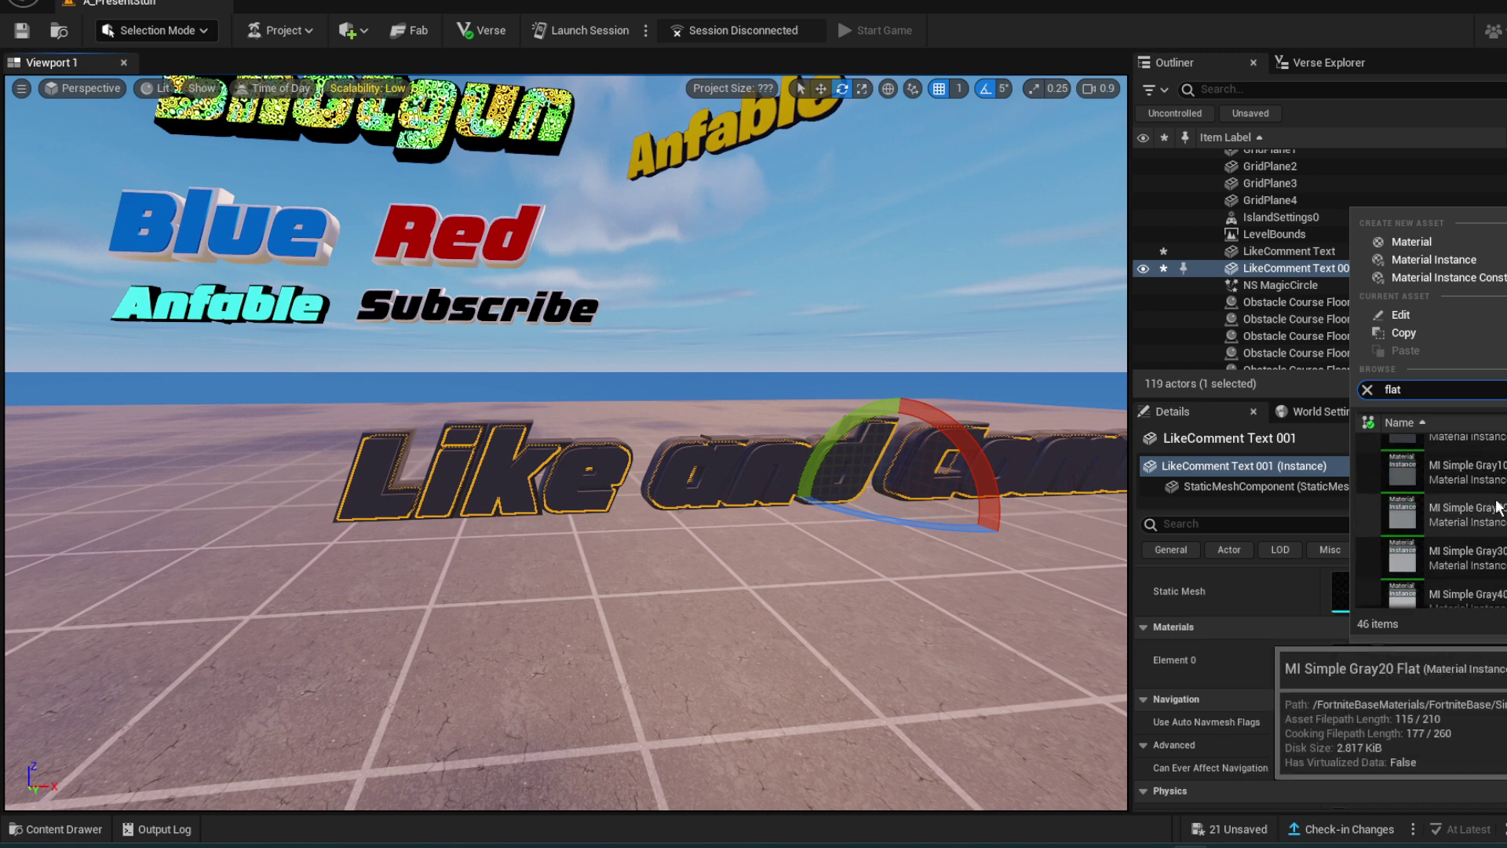
pyautogui.scroll(-3, 1489, 526)
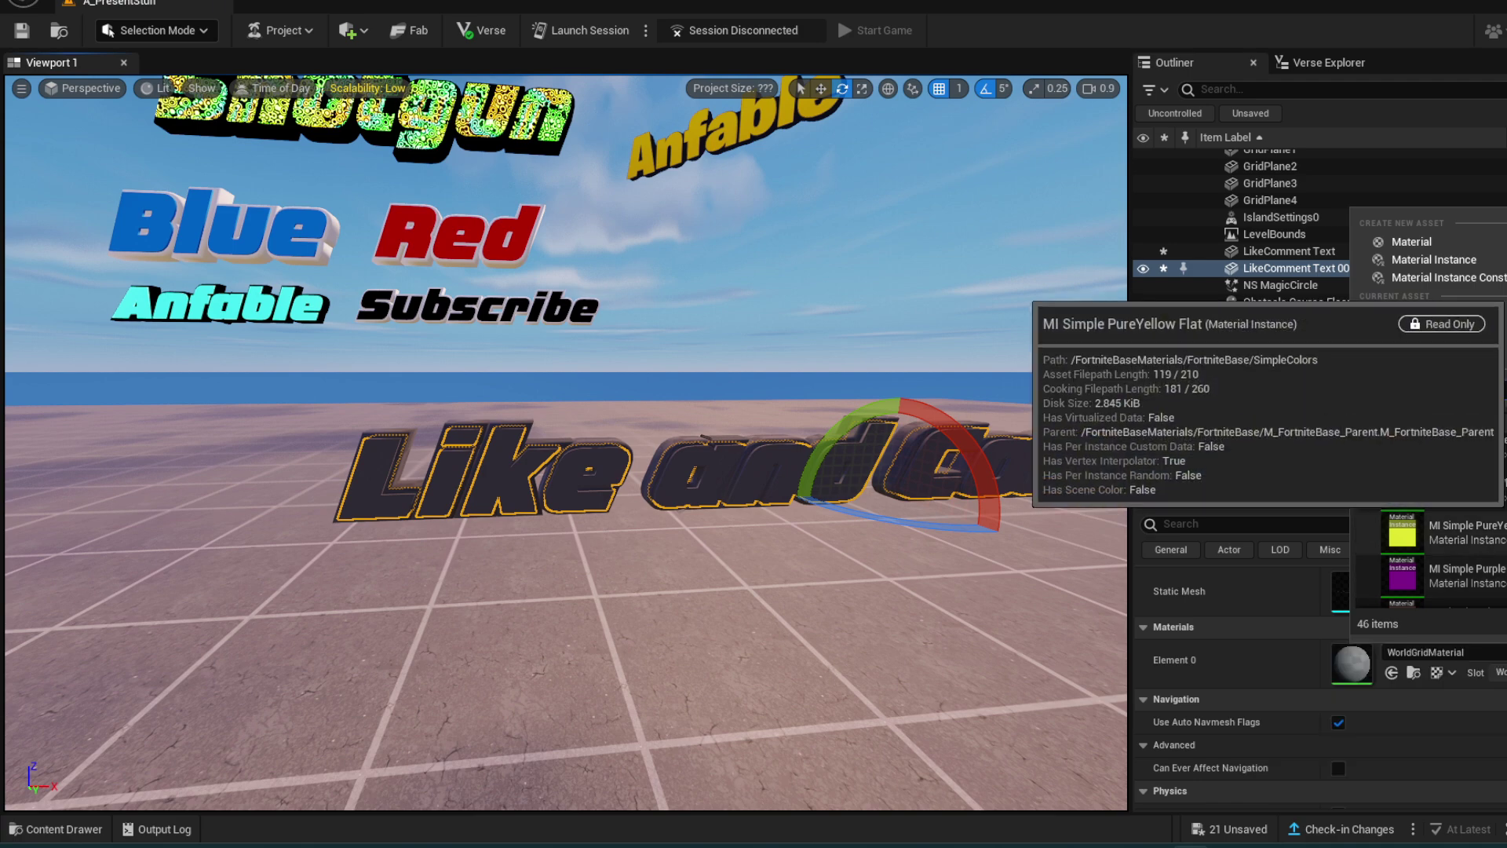
pyautogui.scroll(2, 1494, 496)
pyautogui.click(1493, 492)
# Assign the MI_Simple_PureBlack_Flat material to the LikeComment Text mesh that forms the letters' backing.
pyautogui.moveTo(669, 417); pyautogui.dragTo(738, 417, button='right')
pyautogui.click(713, 404)
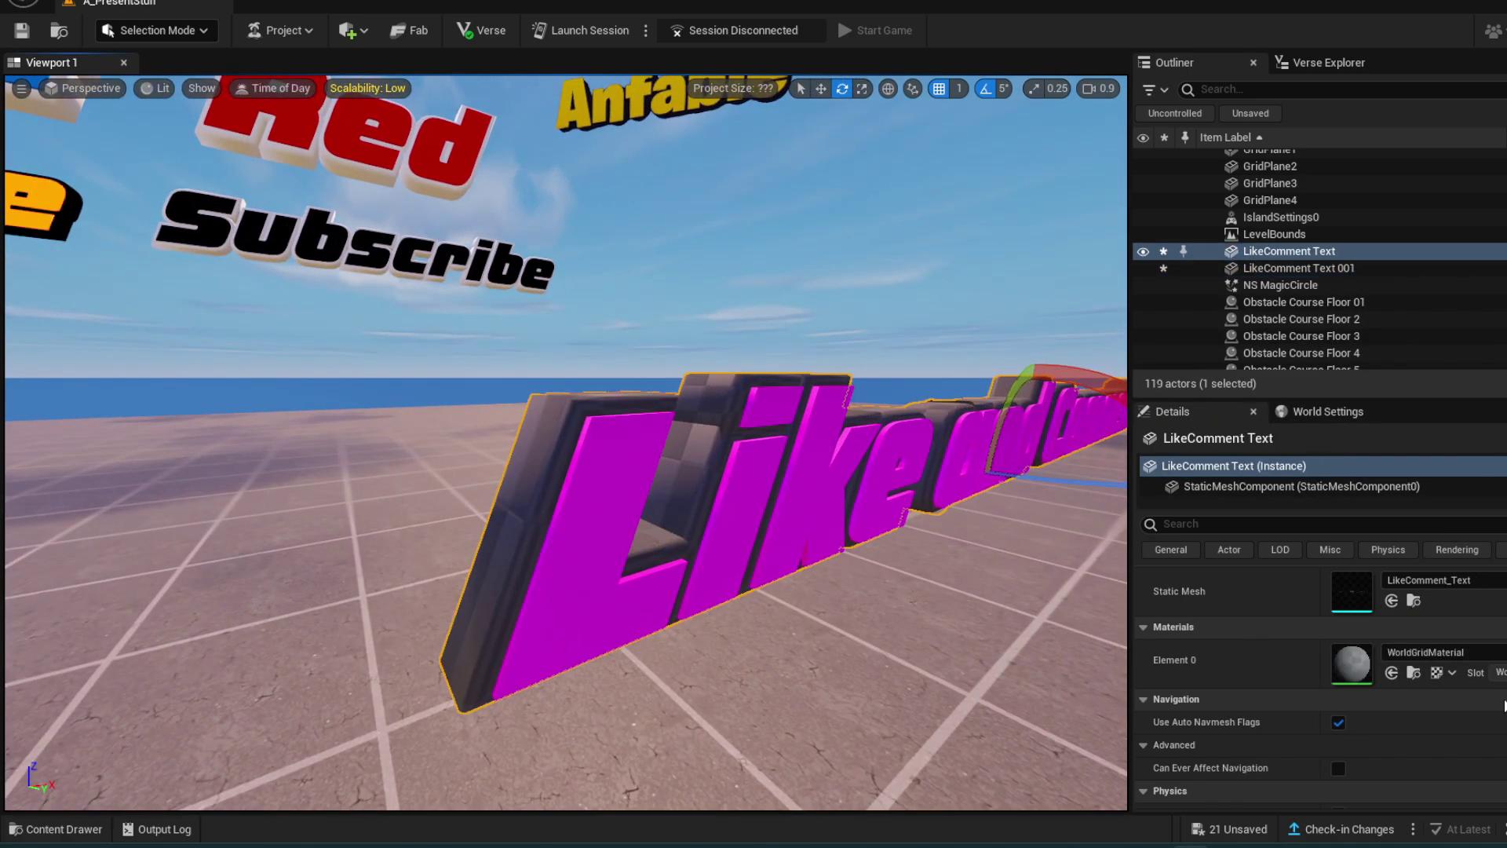
pyautogui.click(1441, 653)
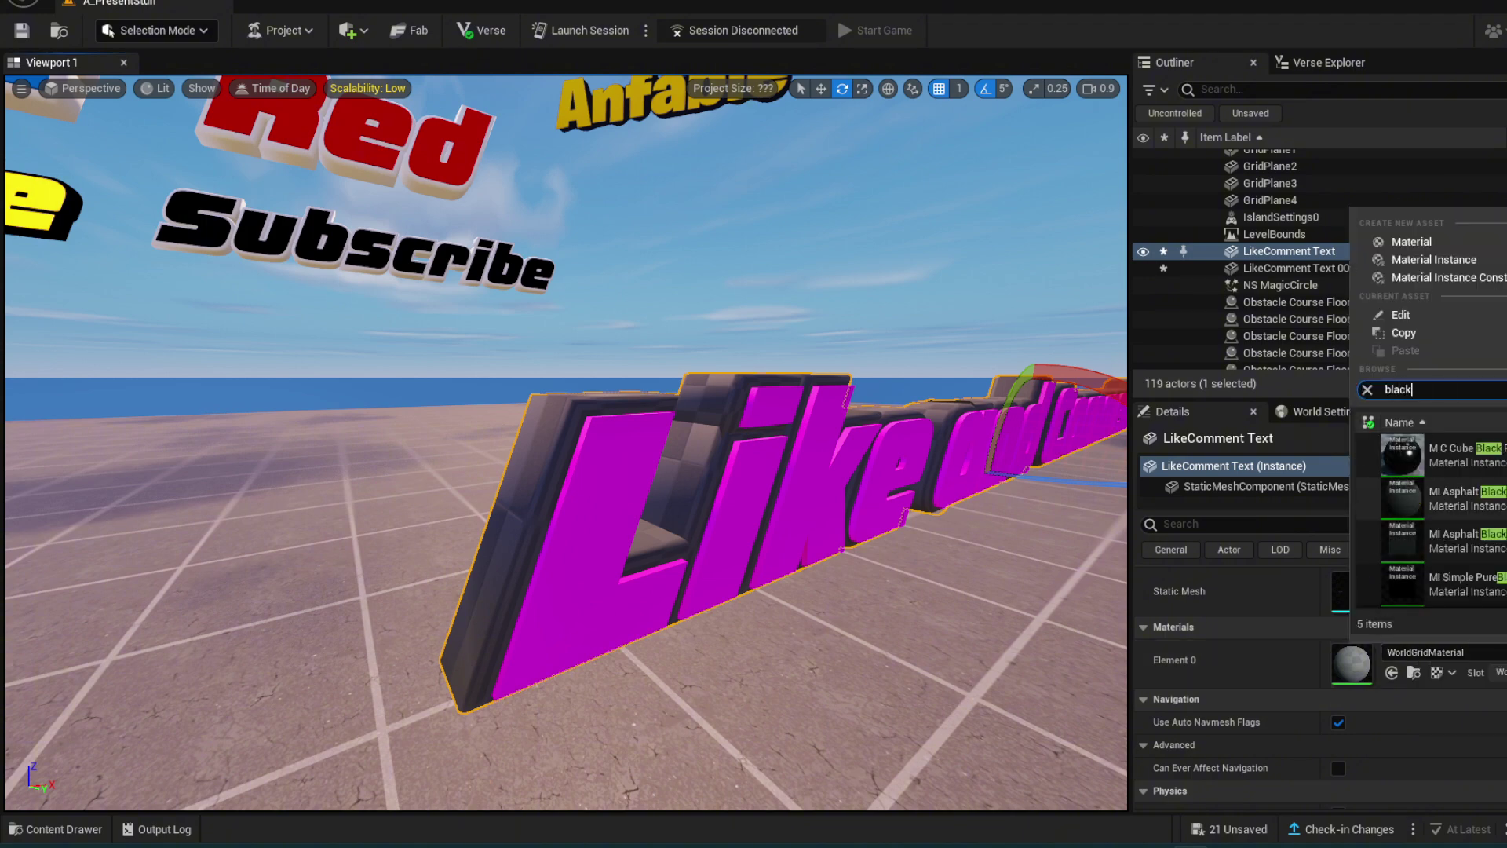
pyautogui.scroll(-1, 1444, 518)
pyautogui.click(1465, 587)
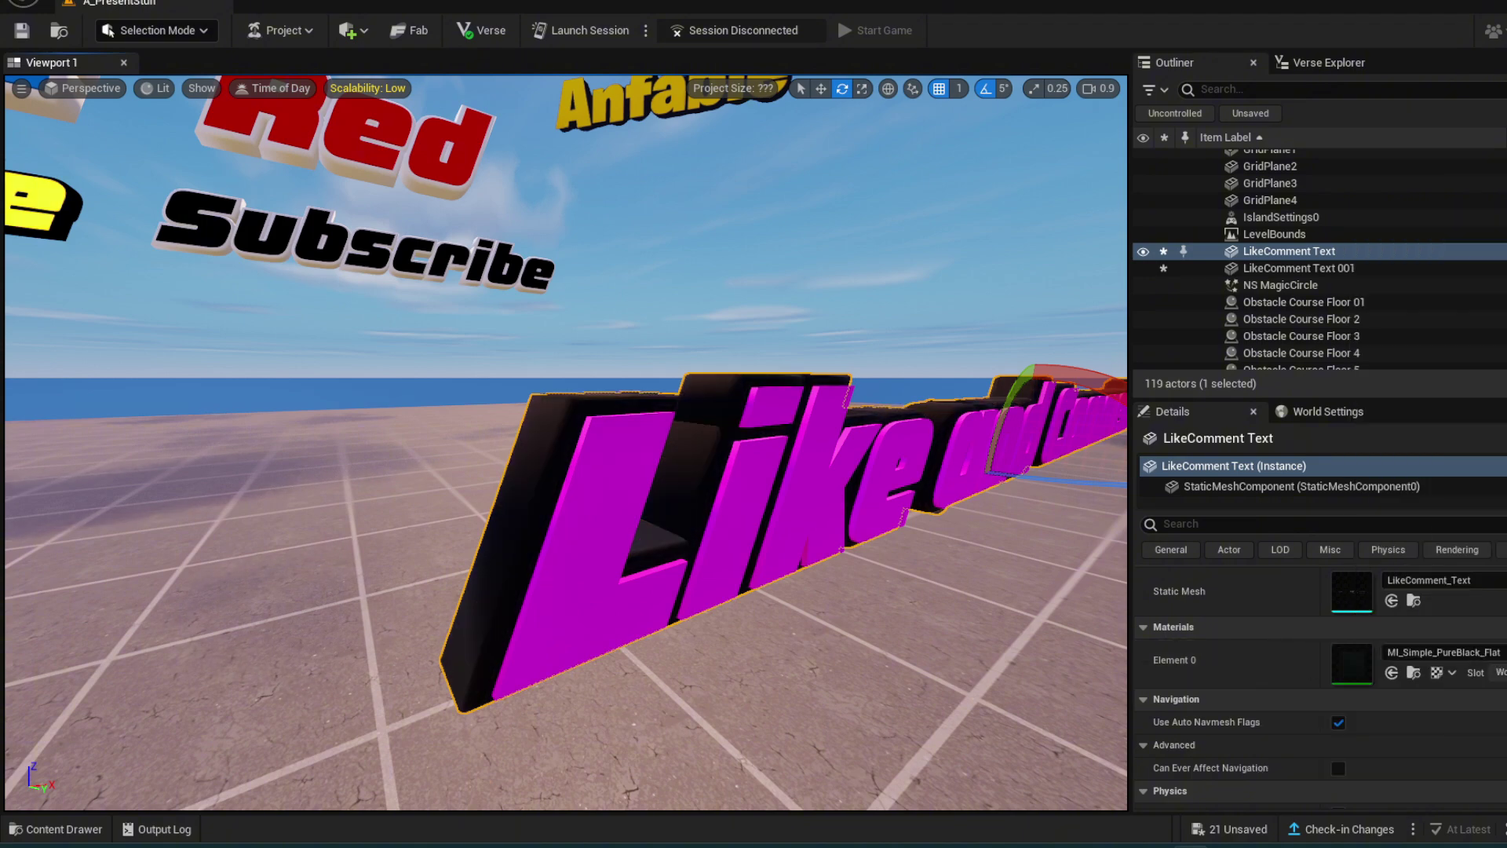
# Inspect the coloured "Like and Comment" text and the neighbouring signs from different sides and distances.
pyautogui.press('s')
pyautogui.scroll(2, 818, 481)
pyautogui.moveTo(818, 481); pyautogui.dragTo(693, 499, button='right')
pyautogui.press('Escape')
pyautogui.press('w')
pyautogui.press('a')
pyautogui.scroll(-2, 818, 481)
pyautogui.press('d')
pyautogui.press('s')
pyautogui.scroll(1, 818, 480)
pyautogui.press('w')
pyautogui.press('a')
pyautogui.press('w')
pyautogui.press('a')
pyautogui.moveTo(498, 535); pyautogui.dragTo(471, 510, button='right')
pyautogui.press('s')
pyautogui.moveTo(717, 453); pyautogui.dragTo(716, 453, button='right')
pyautogui.click(717, 453)
pyautogui.click(737, 309)
pyautogui.press('w')
pyautogui.moveTo(575, 280); pyautogui.dragTo(579, 276, button='right')
pyautogui.press('a')
pyautogui.press('Escape')
pyautogui.press('s')
pyautogui.moveTo(562, 442)
pyautogui.mouseDown(button='right')
pyautogui.moveTo(597, 467)
pyautogui.moveTo(562, 444)
pyautogui.mouseUp(button='right')
pyautogui.press('w')
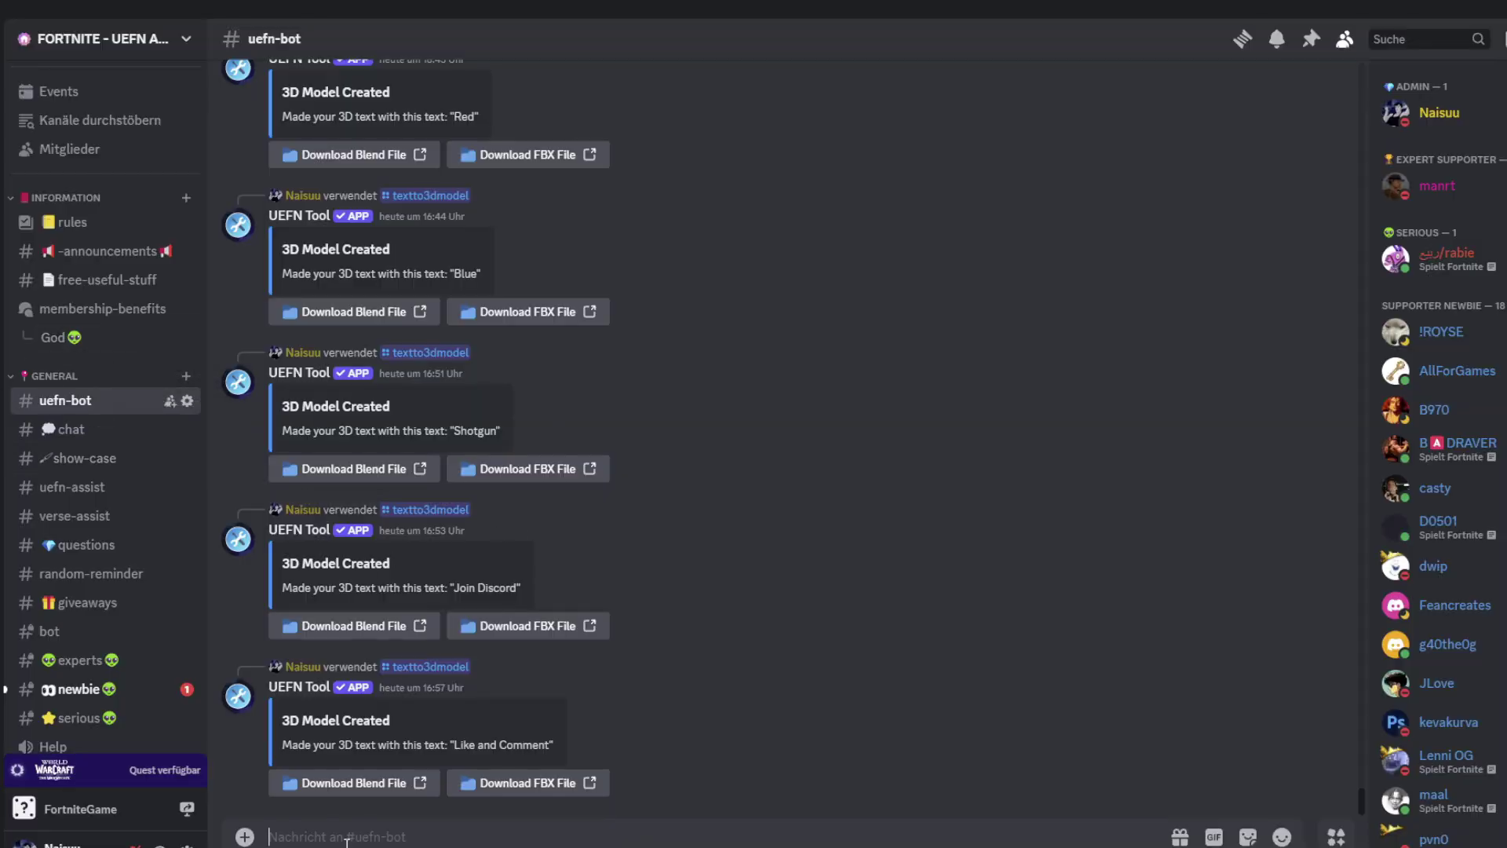
# Switch to Discord's uefn-bot channel and generate a 2D texture reading "Hello" with the /texttotexture command.
pyautogui.write('/tect')
pyautogui.press('BackSpace')
pyautogui.write('xt')
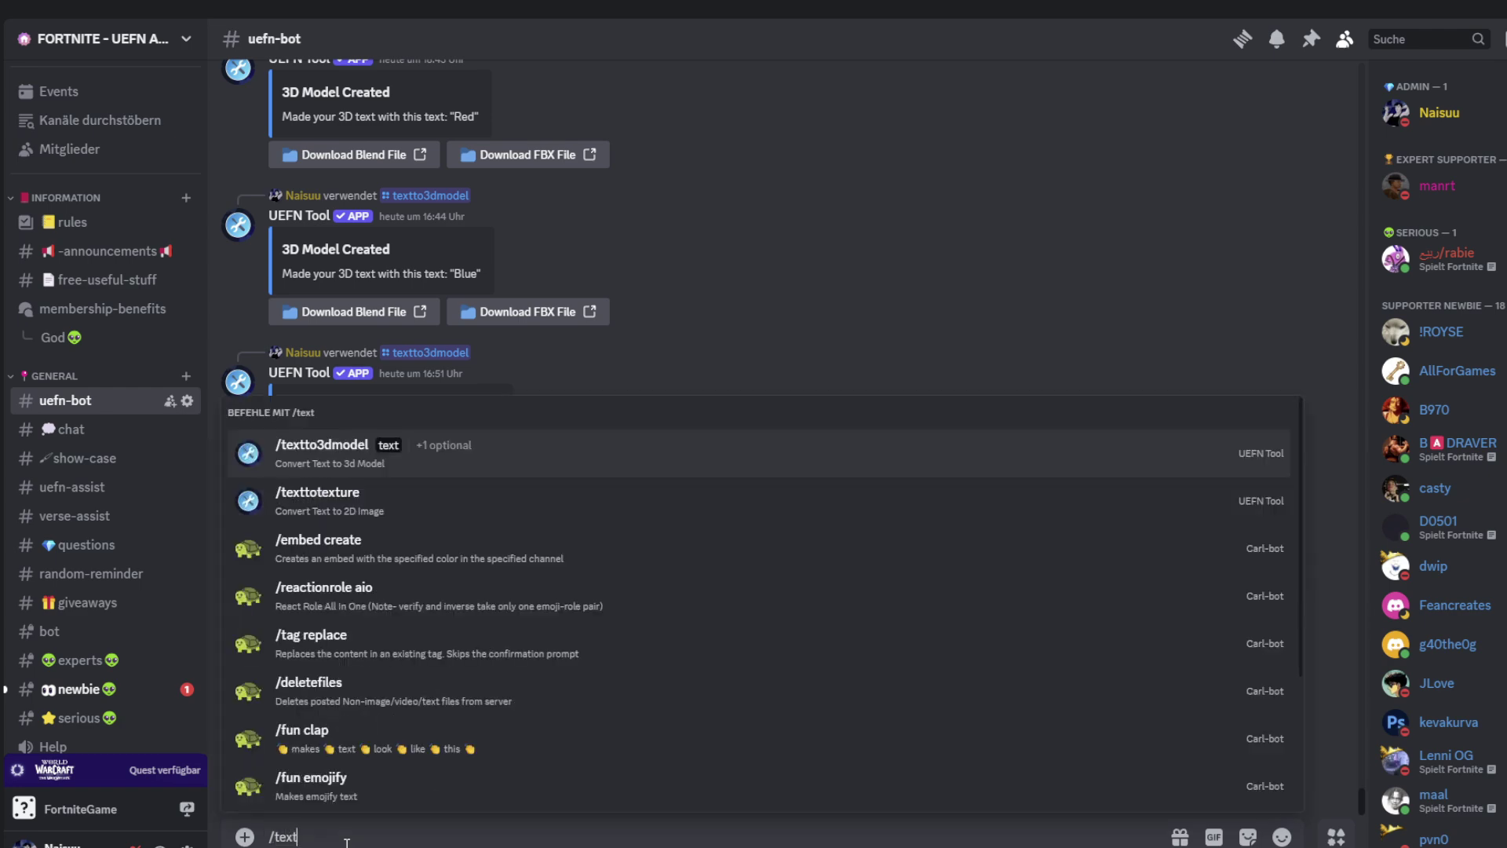
pyautogui.click(395, 505)
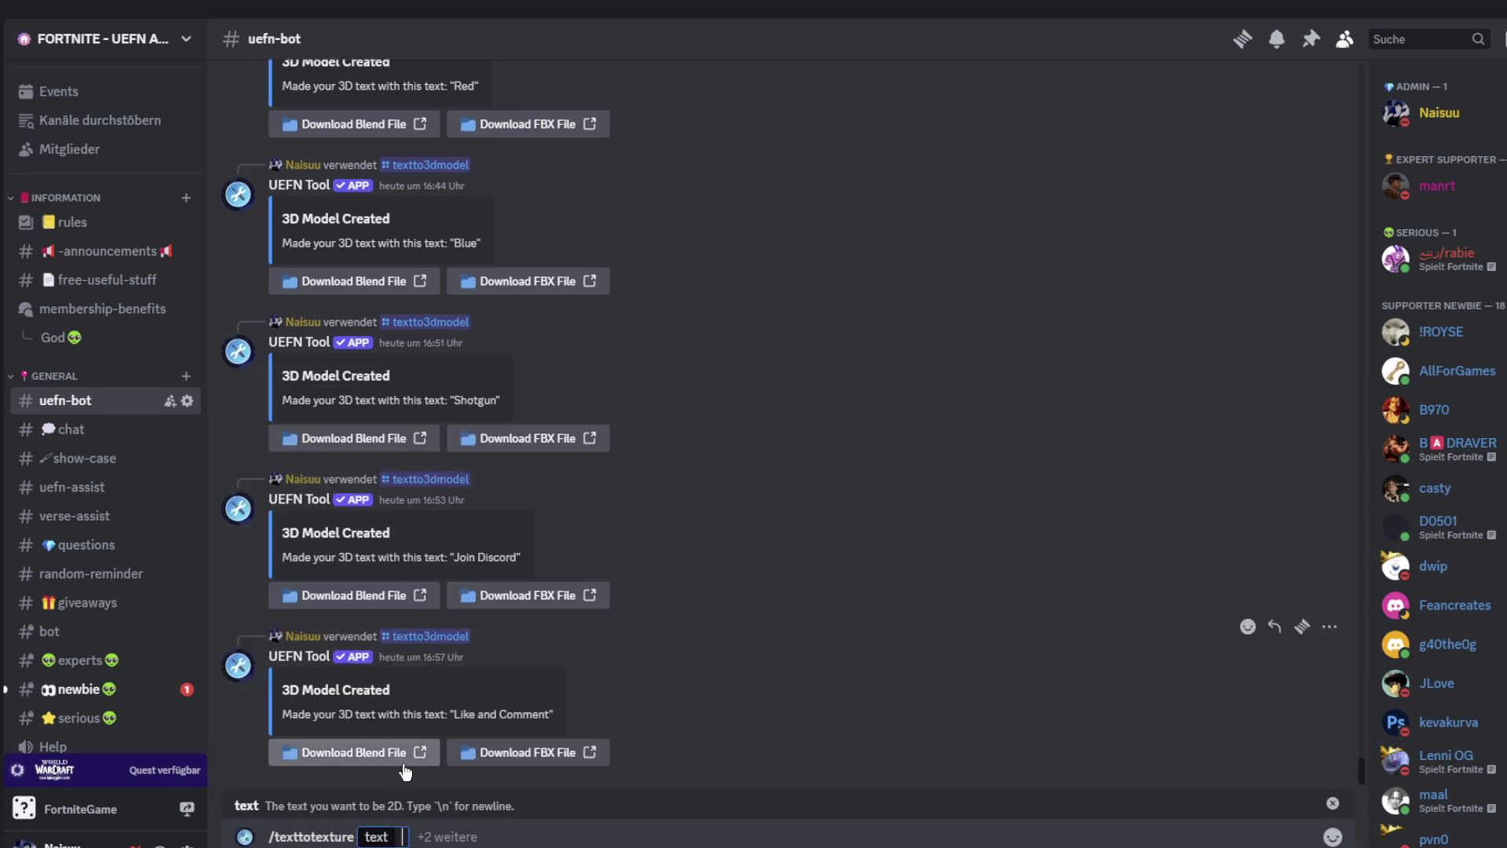
pyautogui.write('Hello')
pyautogui.press('Return')
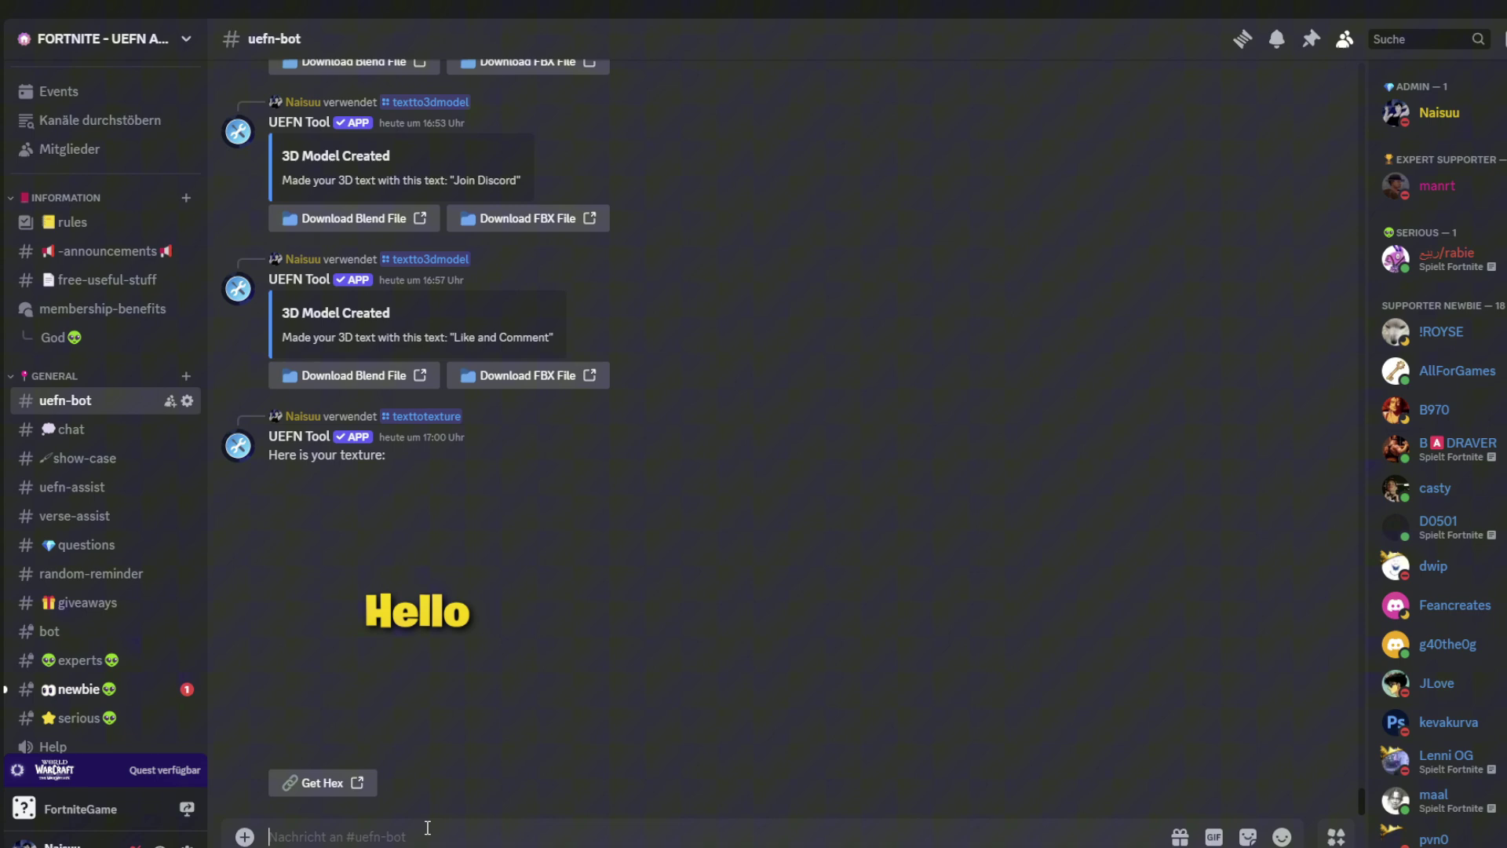
# Generate a 3D text model reading "ANFABLE" with the bot's /textto3dmodel command and download its FBX file.
pyautogui.write('/g')
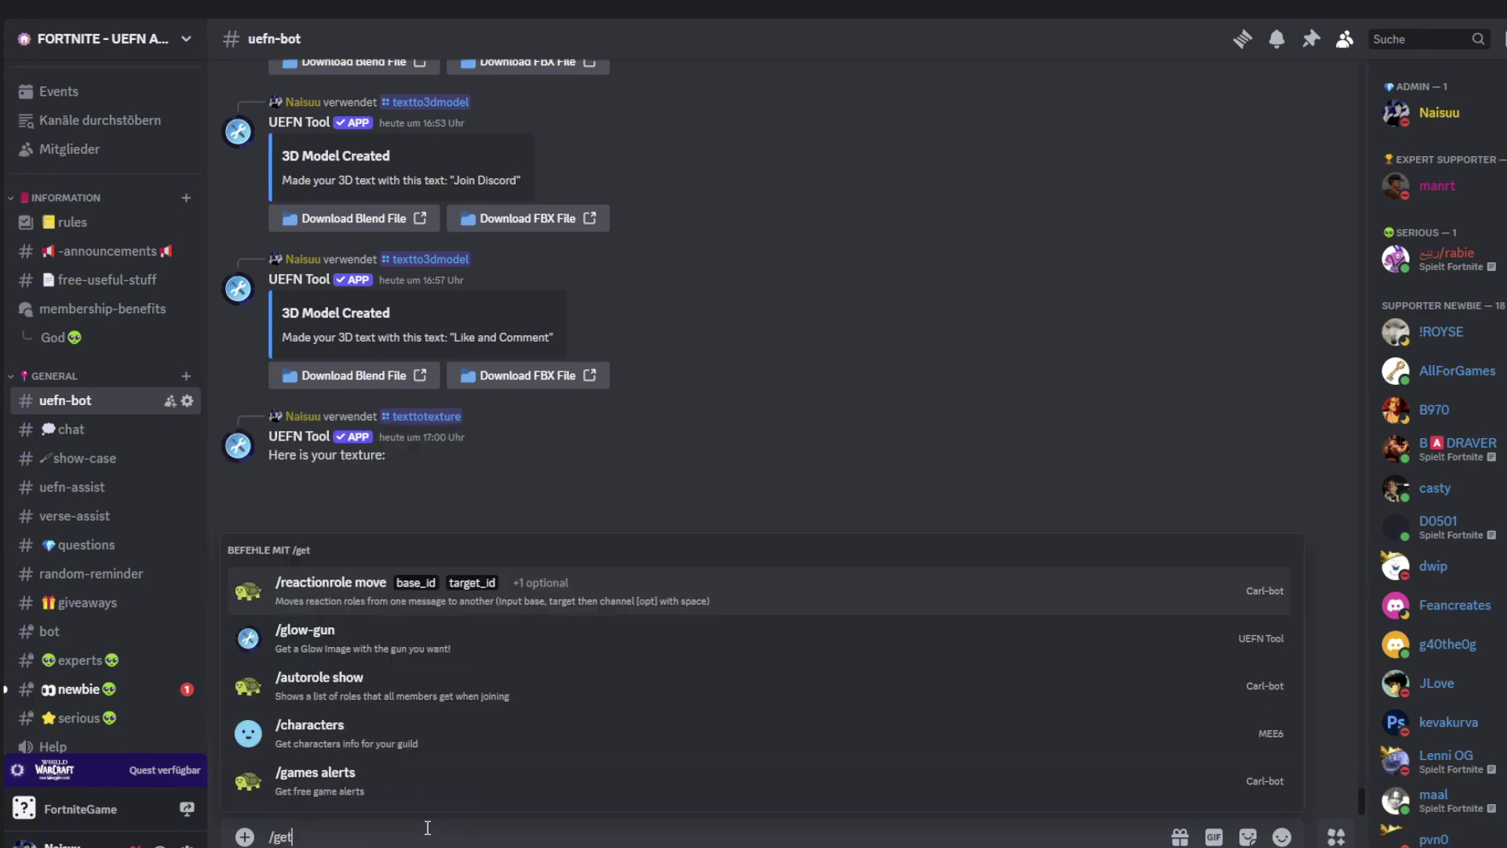
pyautogui.press('BackSpace')
pyautogui.write('/tex')
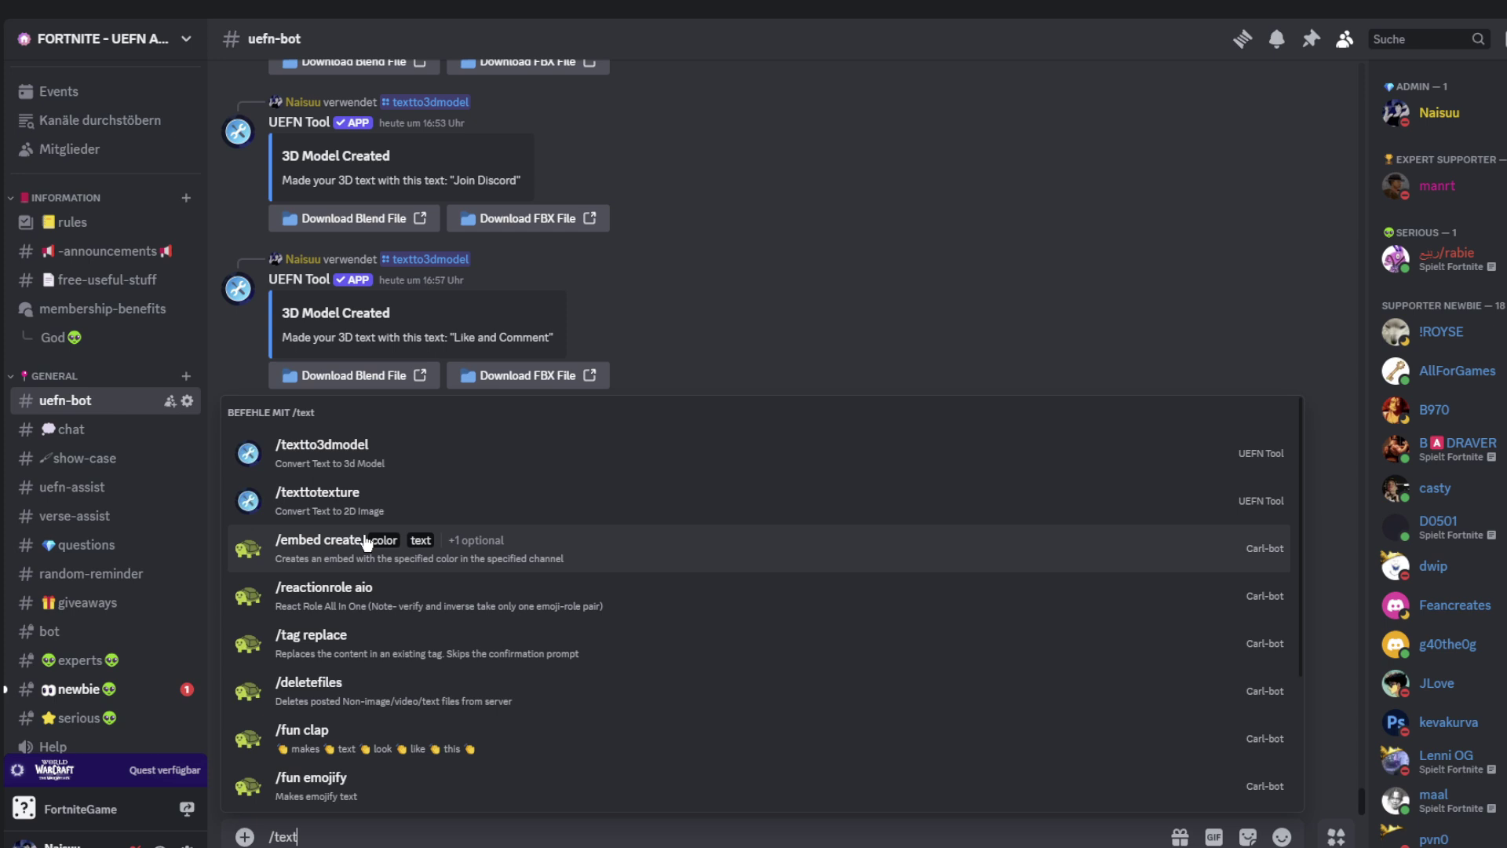
pyautogui.click(496, 443)
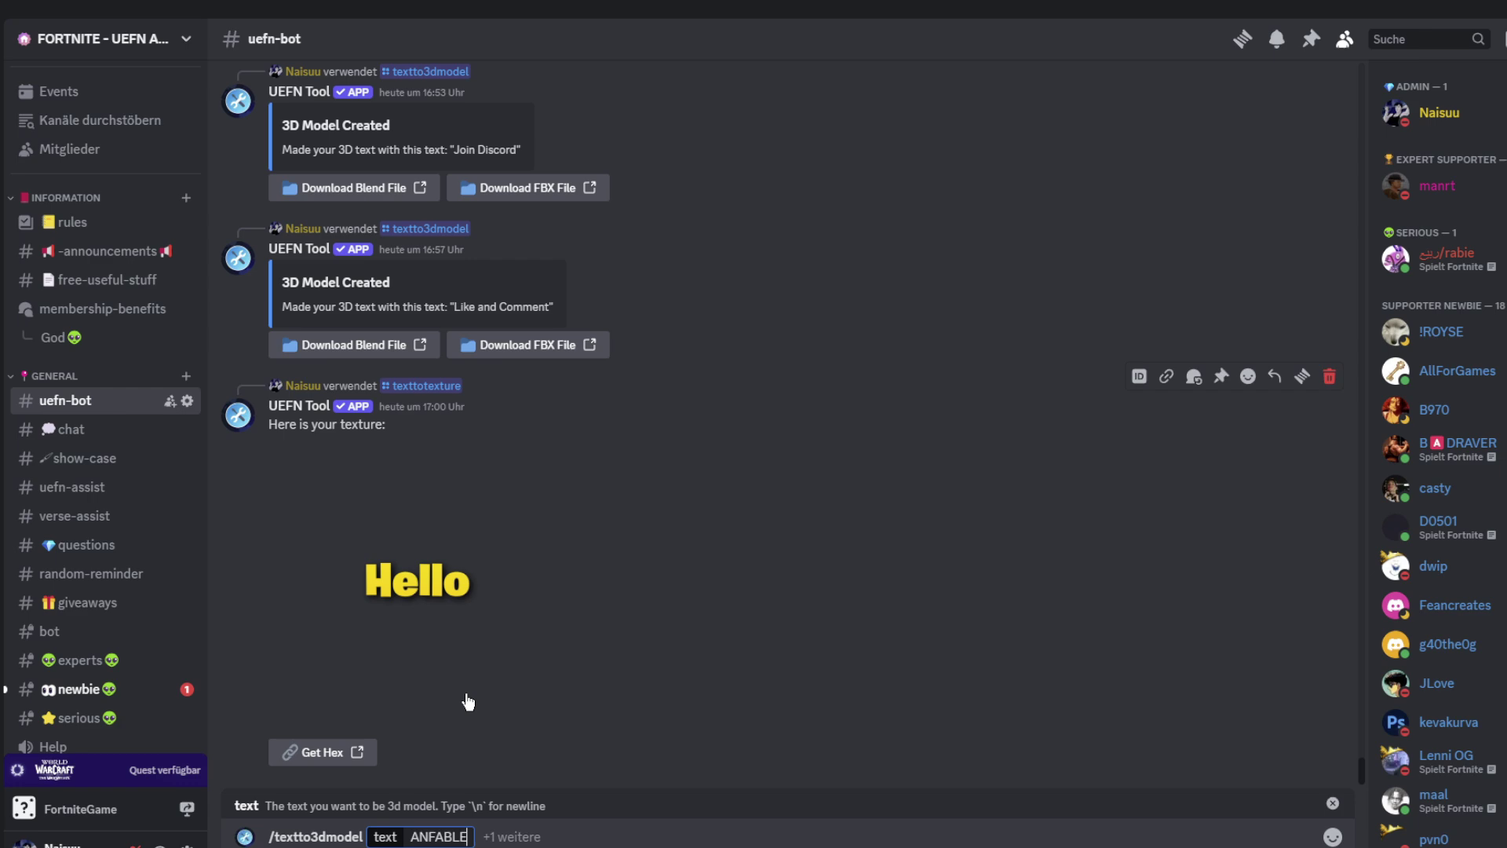
pyautogui.press('Return')
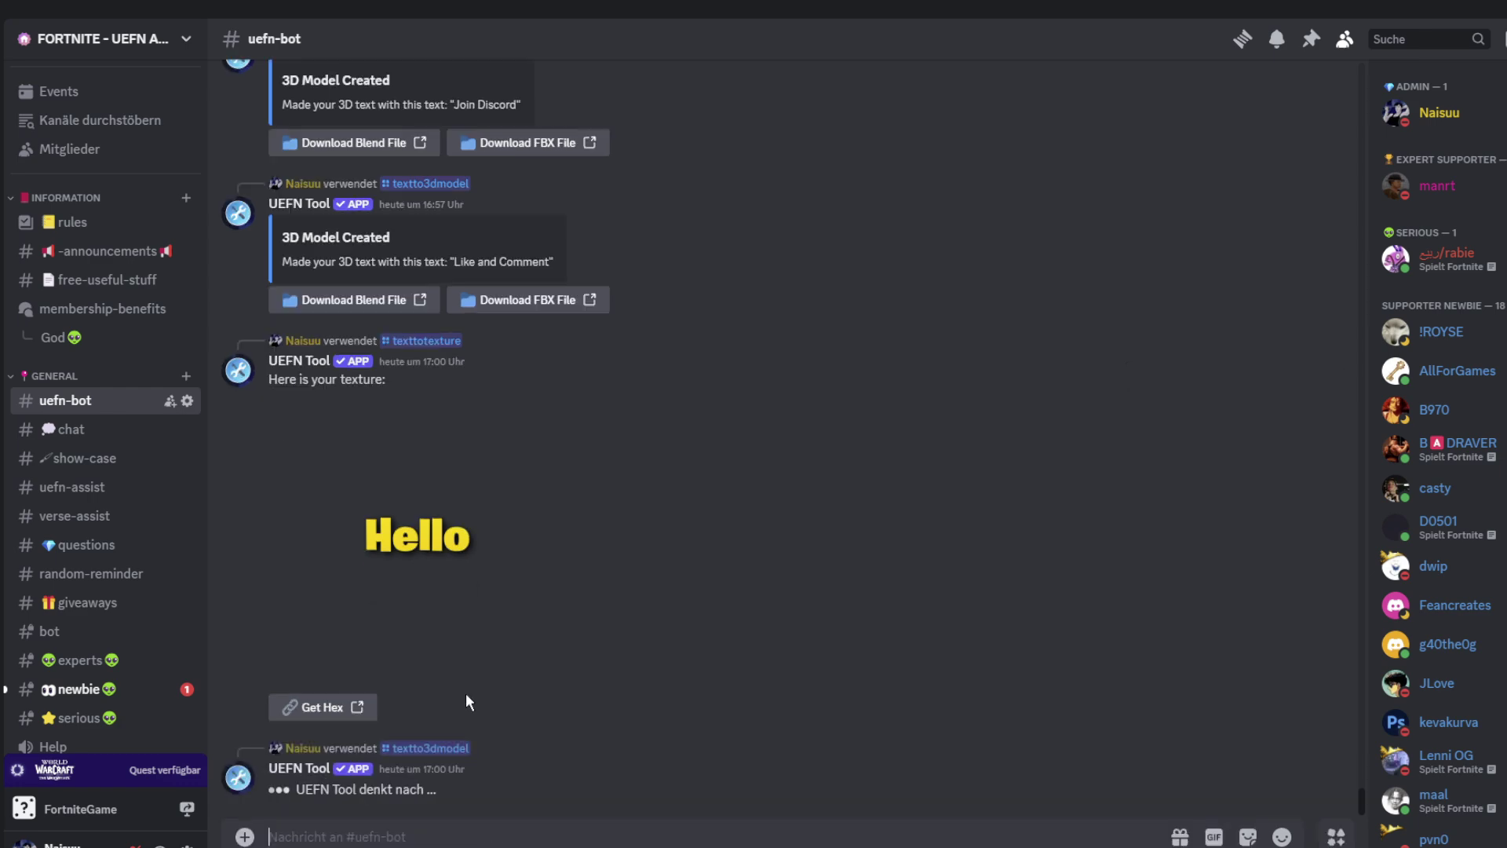
pyautogui.click(526, 785)
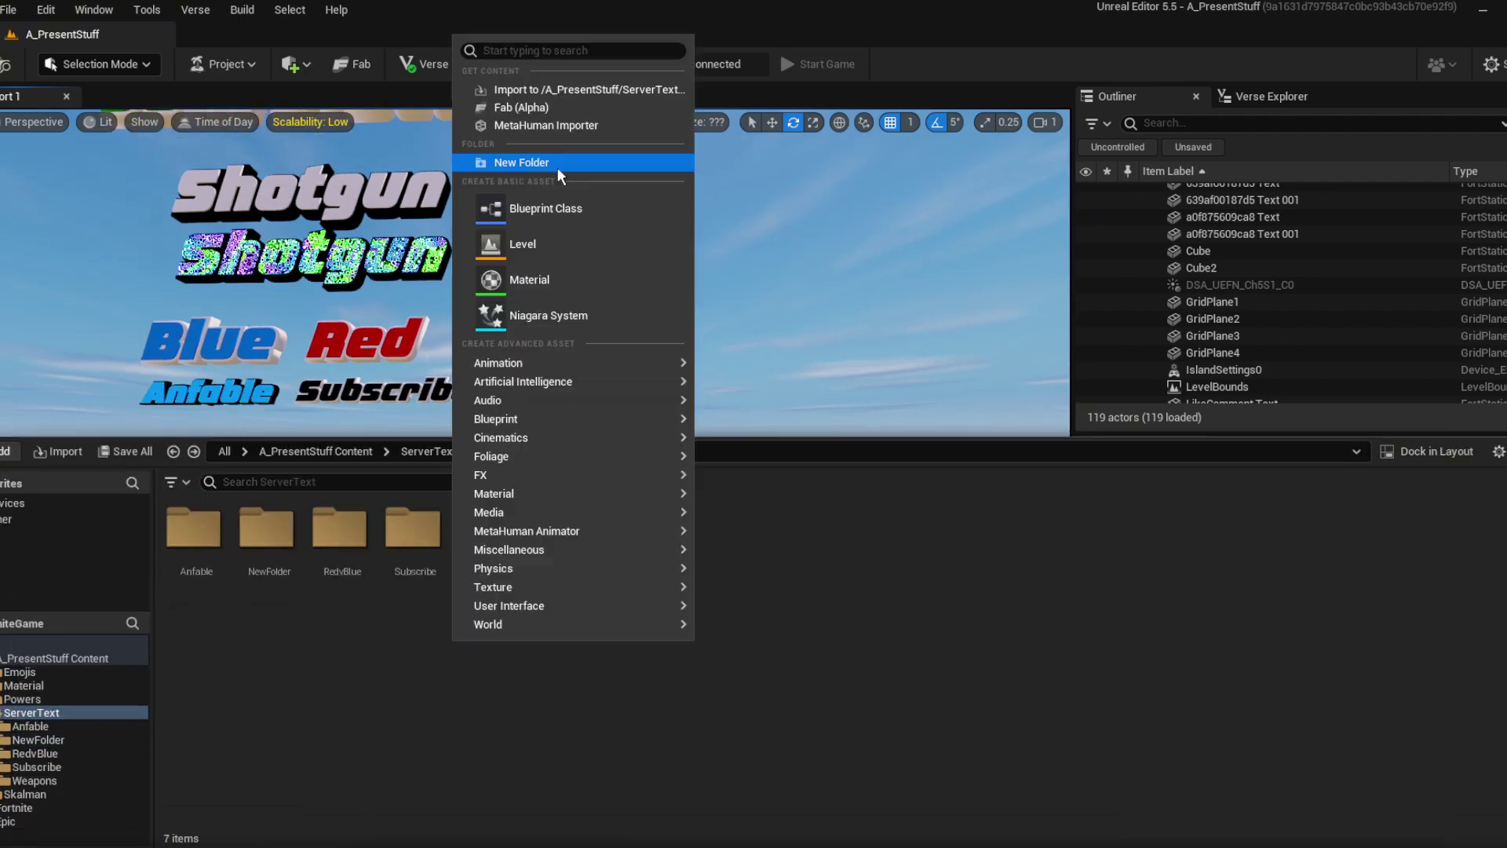
# In the Unreal editor, create a folder named ANFABLEBIG inside ServerText and import the downloaded ANFABLE text meshes into it.
pyautogui.click(557, 168)
pyautogui.write('ANFABLEBIG')
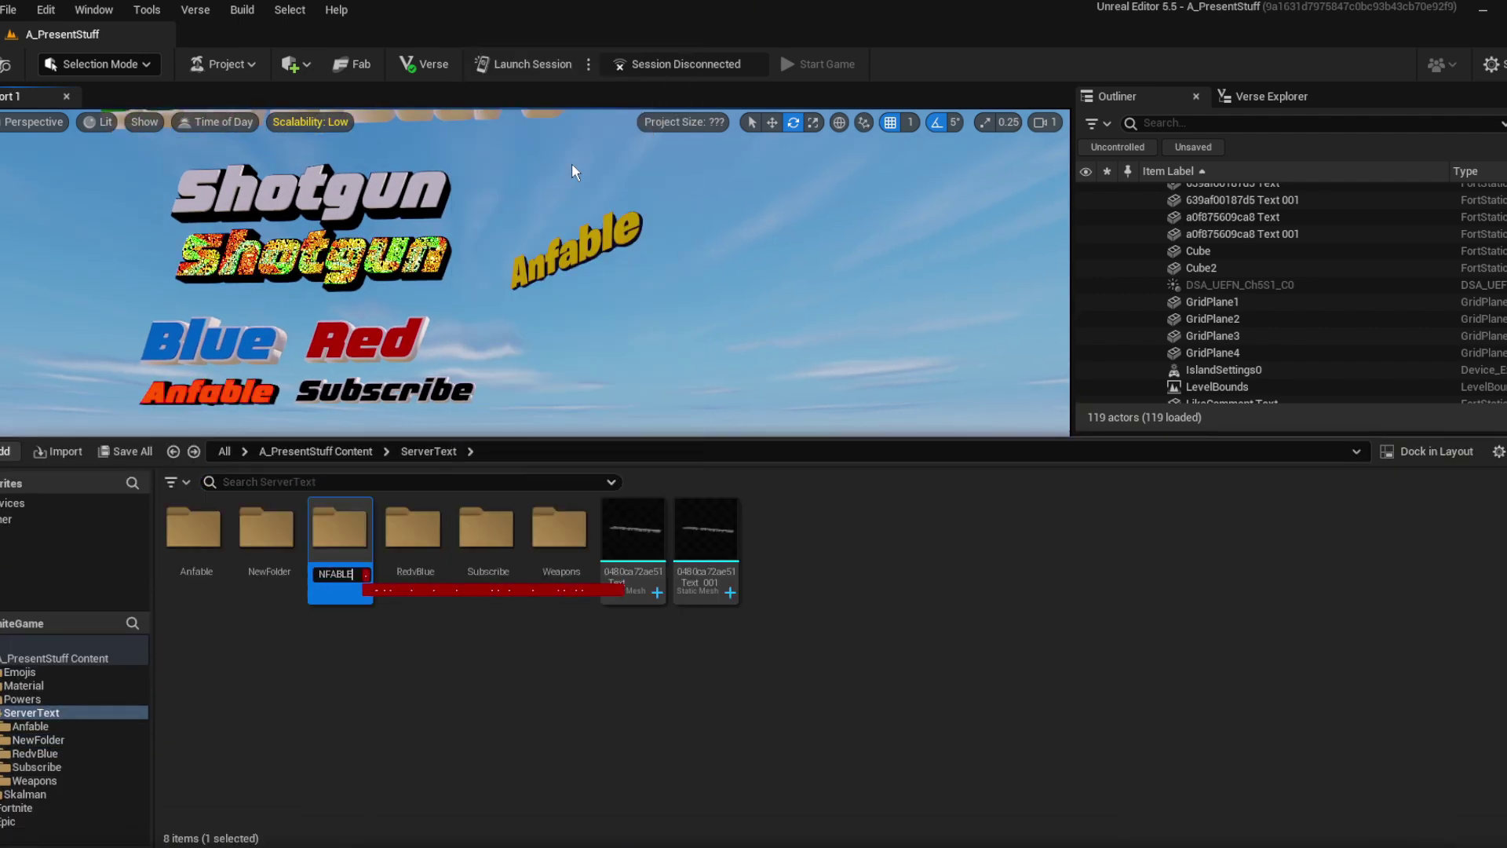
pyautogui.press('Return')
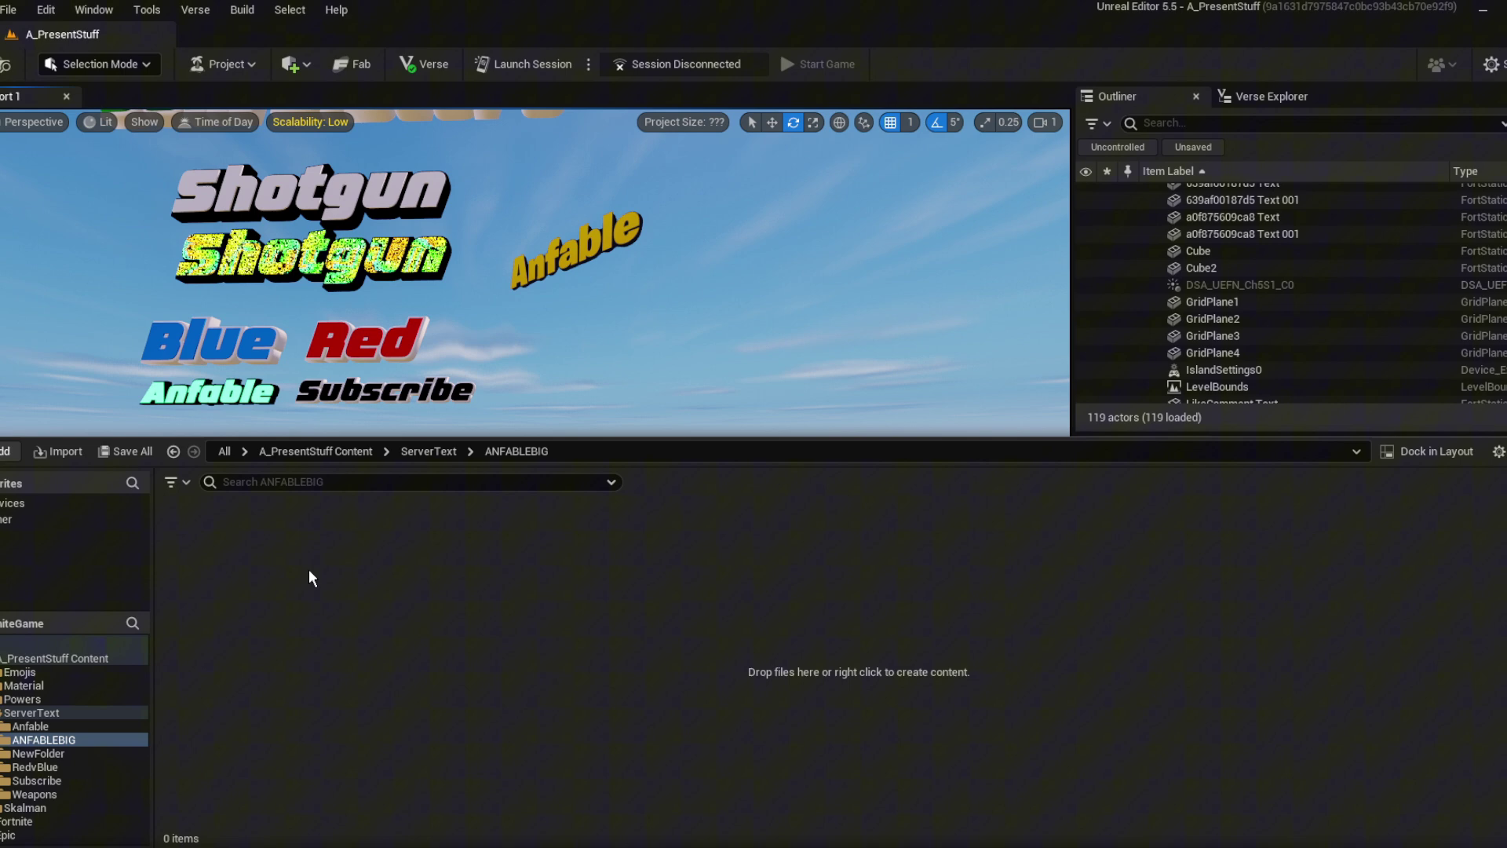
pyautogui.press('Return')
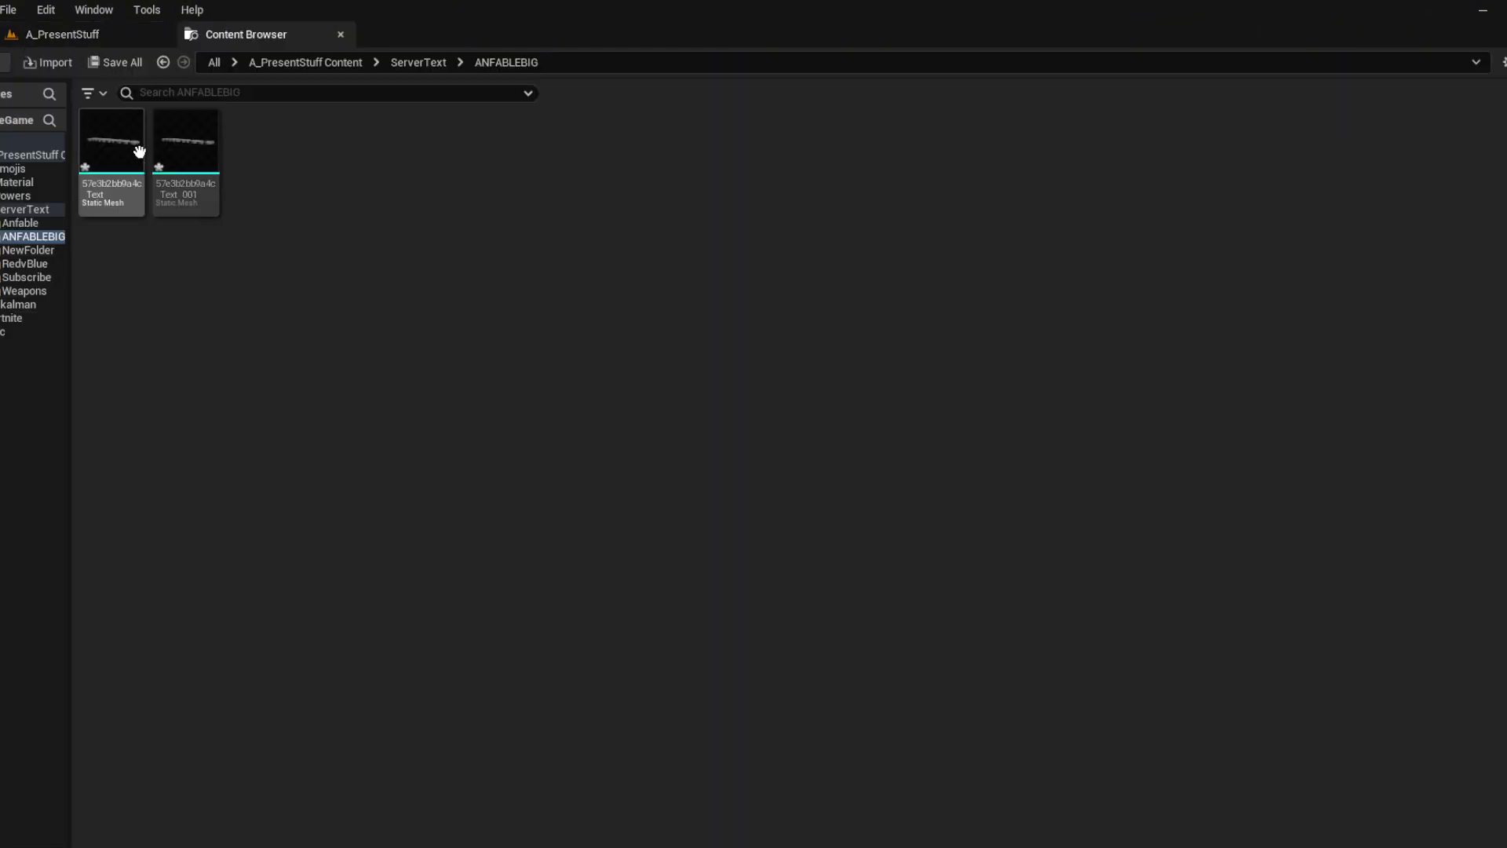
pyautogui.click(337, 33)
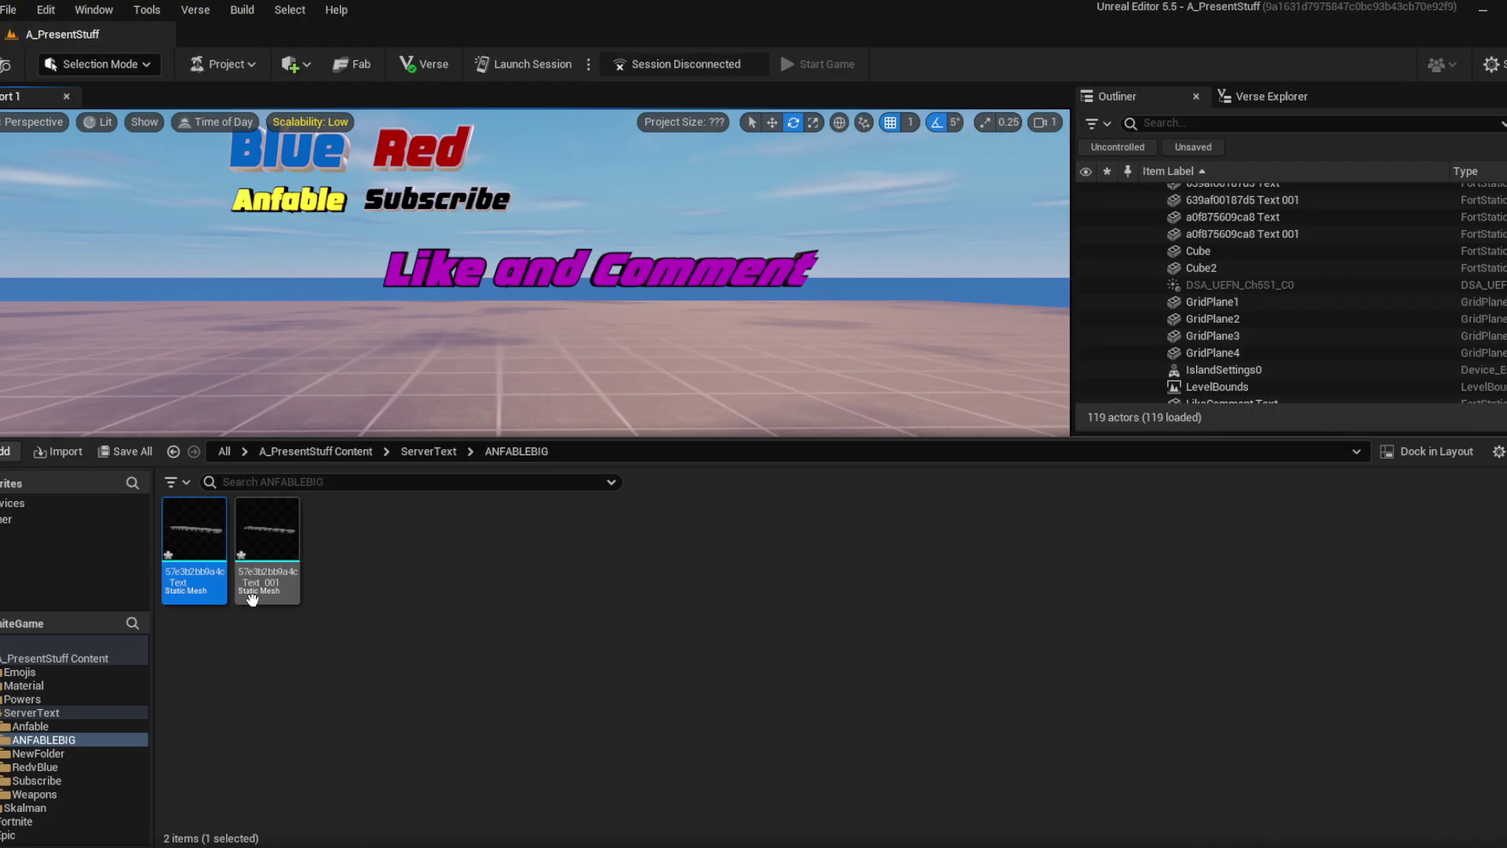
# Place both ANFABLE meshes together in the level, rotated upright by 90° and scaled to about 3.46.
pyautogui.keyDown('ctrl'); pyautogui.click(257, 594); pyautogui.keyUp('ctrl')
pyautogui.moveTo(266, 592); pyautogui.dragTo(561, 573)
pyautogui.press('r')
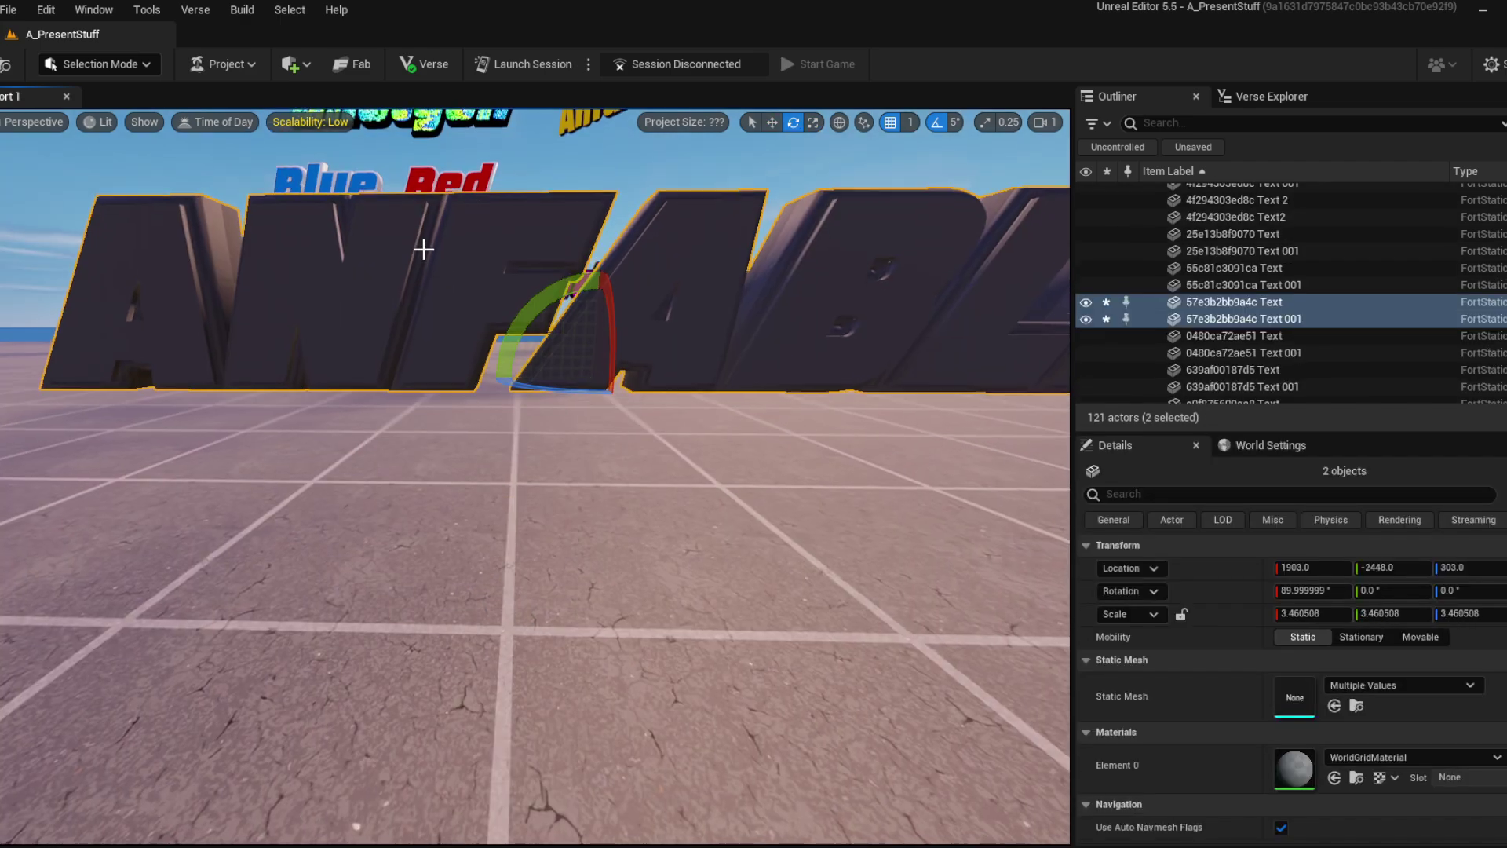
pyautogui.click(464, 232)
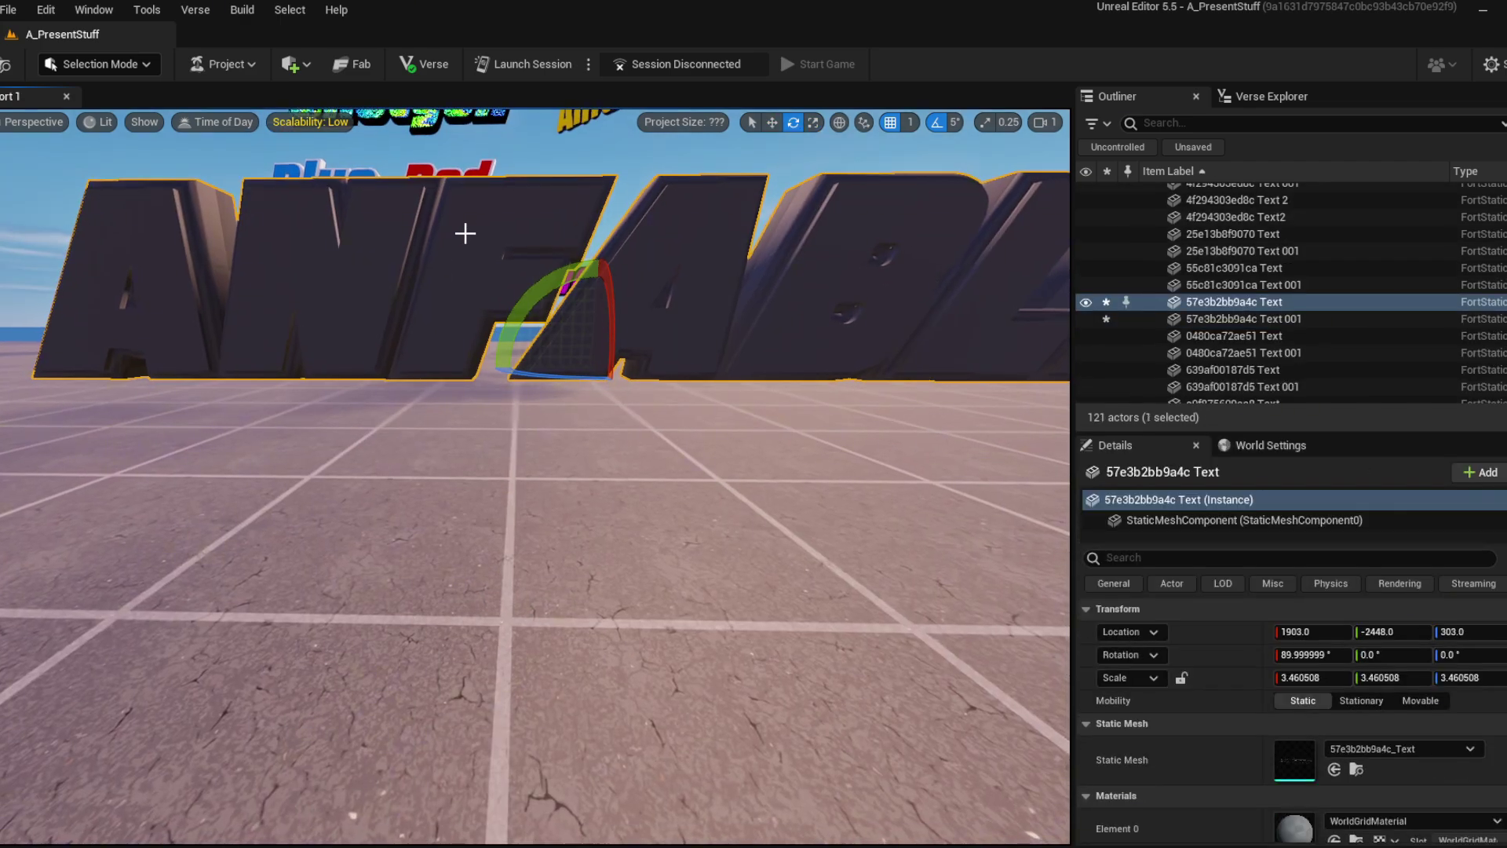
pyautogui.click(1244, 319)
# Examine the emojis, coloured panels, patterned sphere and RANKED text samples elsewhere in the map for material ideas.
pyautogui.scroll(-2, 1450, 729)
pyautogui.press('w')
pyautogui.moveTo(785, 533); pyautogui.dragTo(926, 557, button='right')
pyautogui.scroll(3, 667, 534)
pyautogui.press('w')
pyautogui.scroll(-3, 533, 534)
pyautogui.press('w')
pyautogui.press('w')
pyautogui.scroll(2, 644, 597)
pyautogui.press('w')
pyautogui.press('Escape')
pyautogui.scroll(-1, 644, 557)
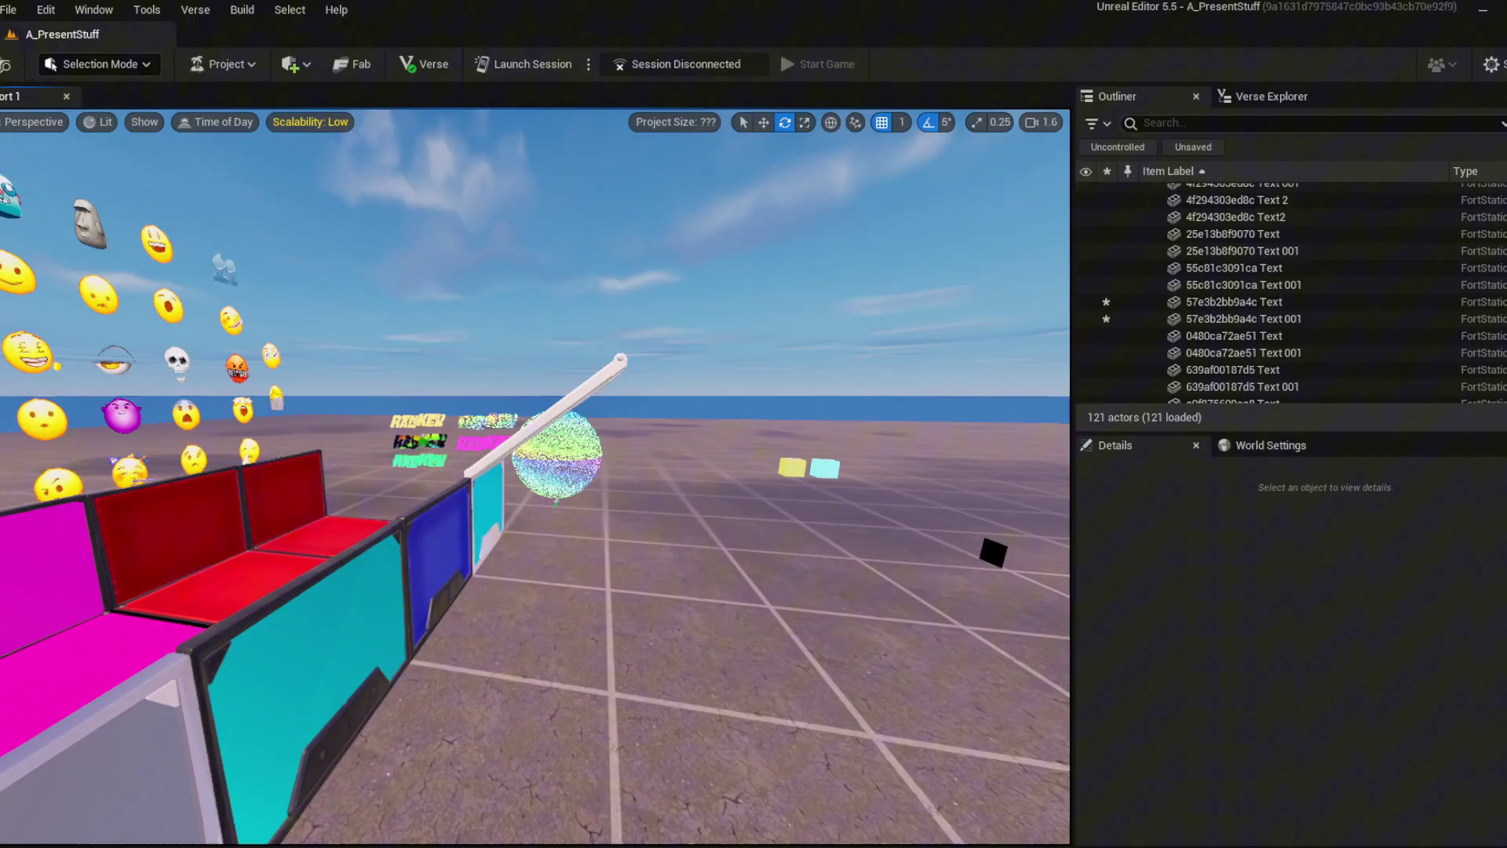
pyautogui.press('w')
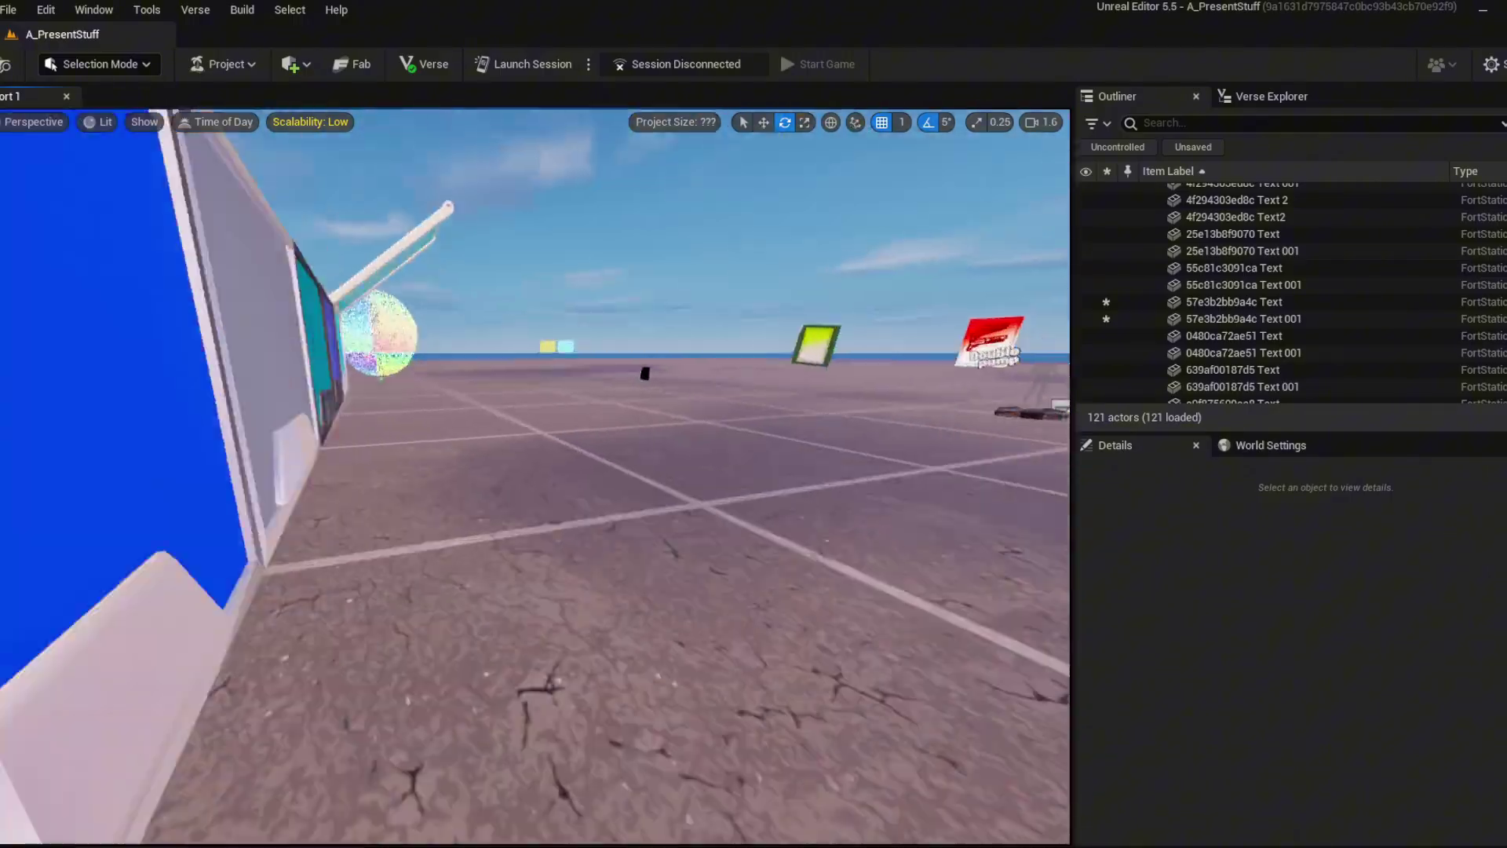
pyautogui.press('w')
pyautogui.press('s')
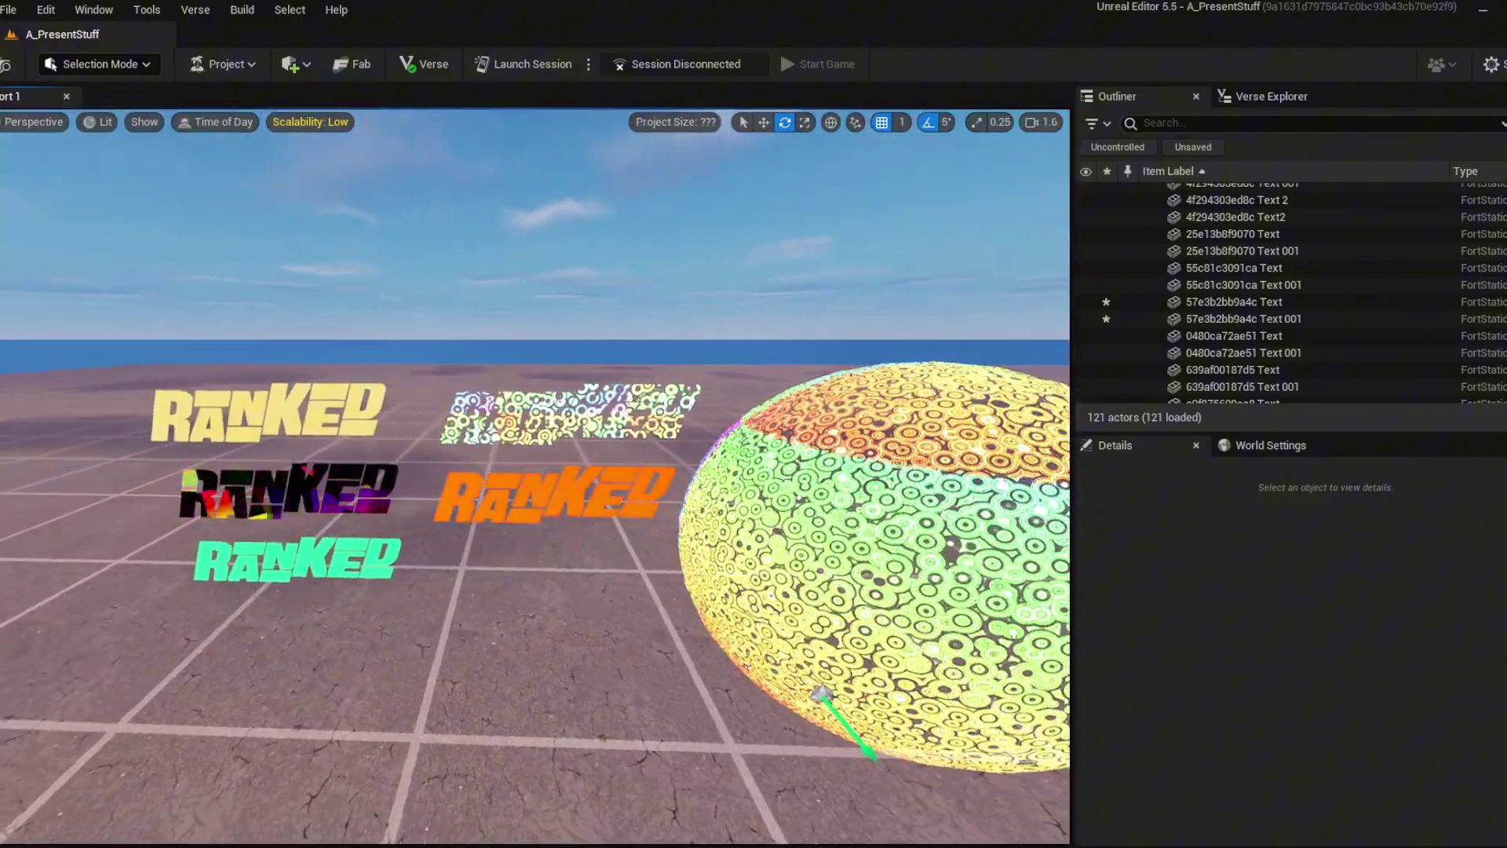
pyautogui.moveTo(471, 479)
pyautogui.mouseDown(button='right')
pyautogui.moveTo(486, 475)
pyautogui.moveTo(440, 471)
pyautogui.moveTo(463, 495)
pyautogui.mouseUp(button='right')
# Search the materials for "glow" and assign a matching one to the front ANFABLE lettering mesh, Text 001.
pyautogui.click(442, 438)
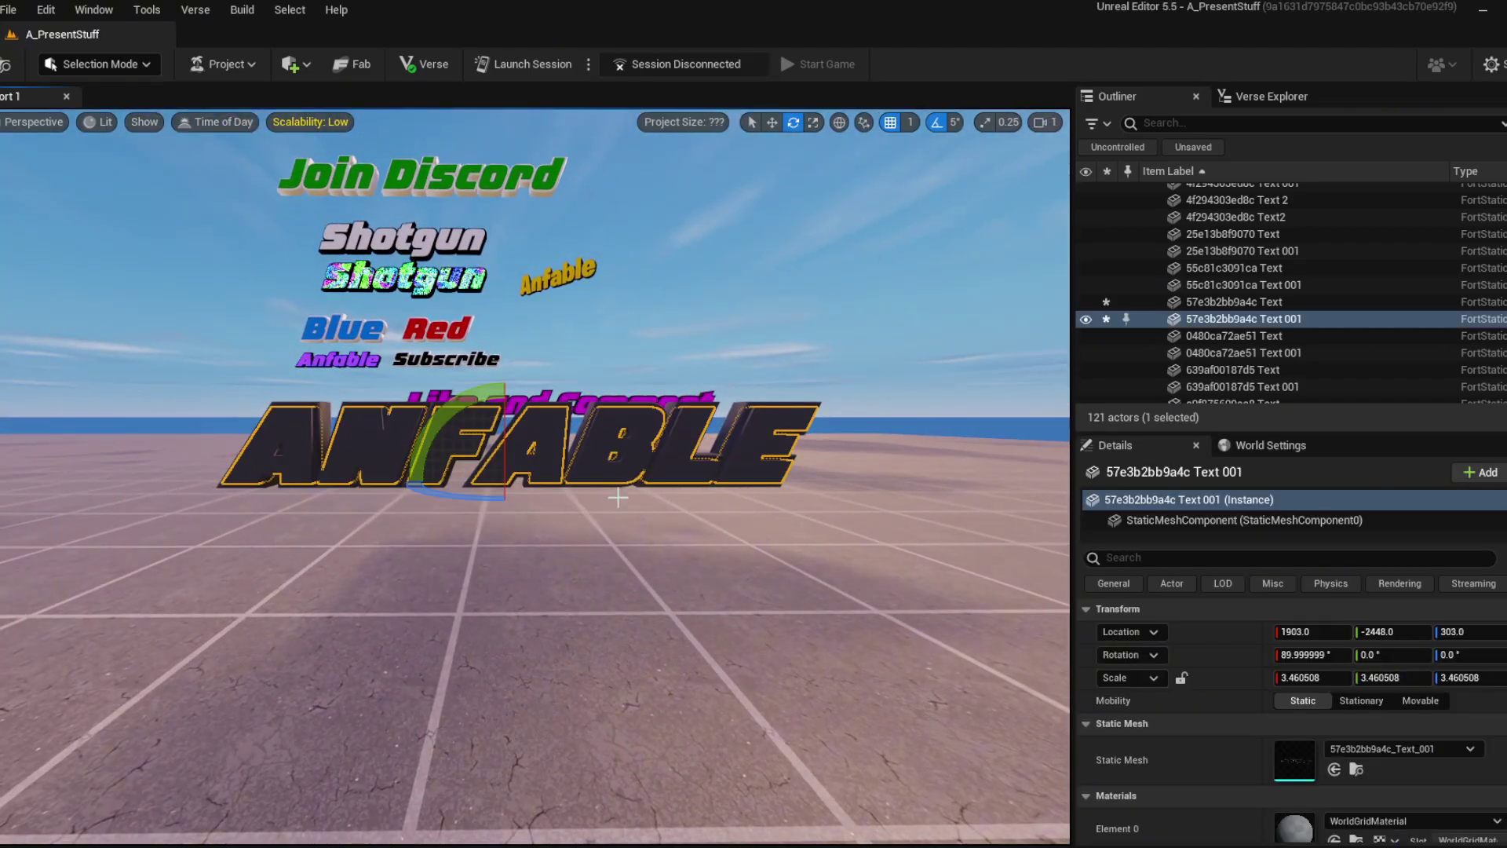
pyautogui.scroll(-4, 1345, 707)
pyautogui.click(1354, 656)
pyautogui.write('glow')
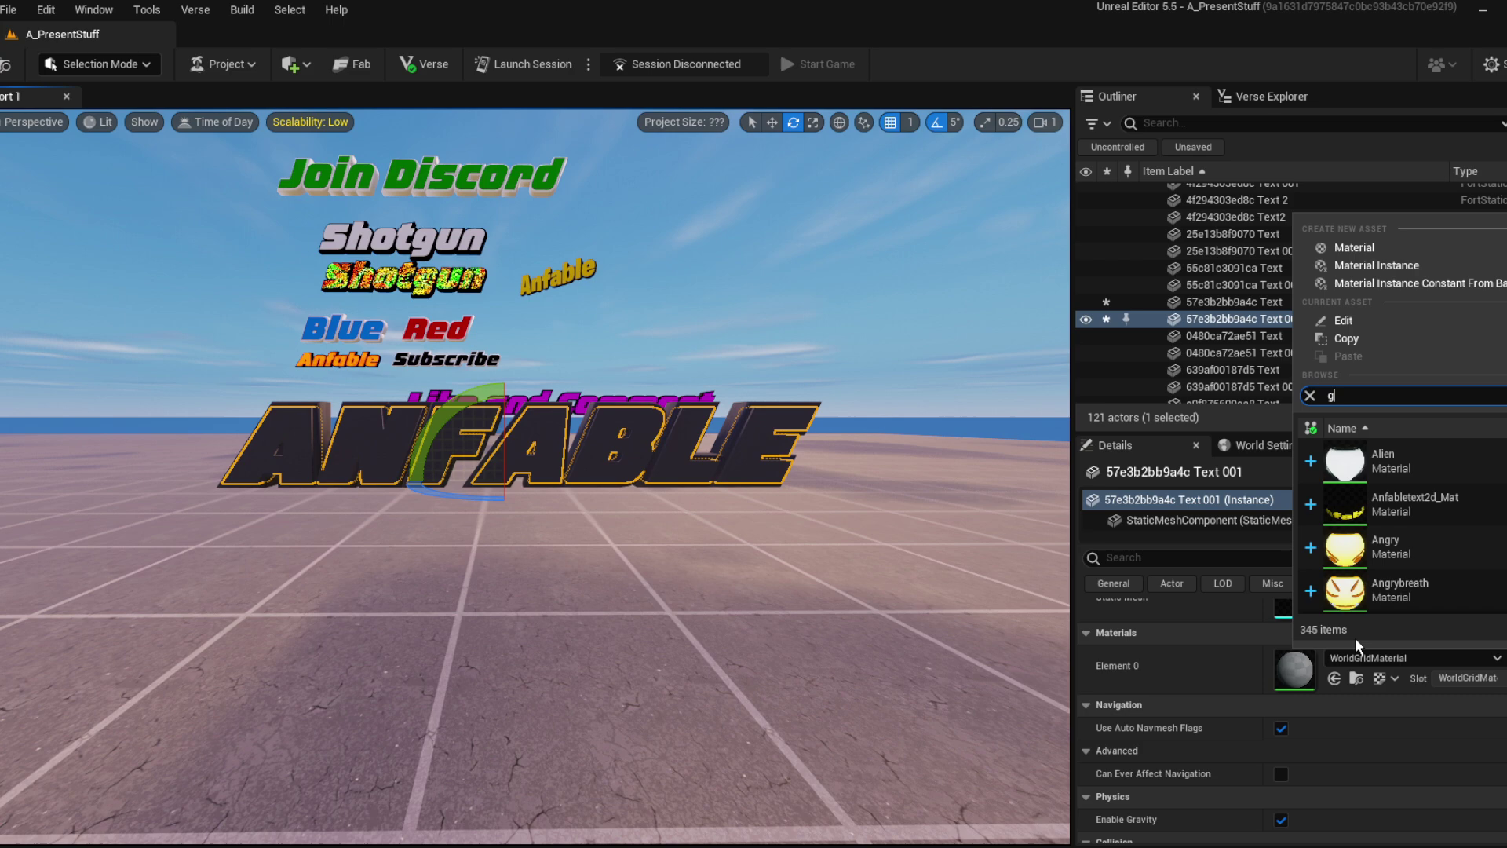
pyautogui.click(1418, 544)
# Inspect the ANFABLE lettering and the other 3D text signs from the front, sides and different distances.
pyautogui.moveTo(719, 435); pyautogui.dragTo(733, 399, button='right')
pyautogui.click(719, 436)
pyautogui.press('w')
pyautogui.press('s')
pyautogui.scroll(3, 719, 436)
pyautogui.press('a')
pyautogui.press('d')
pyautogui.scroll(1, 733, 399)
pyautogui.press('w')
pyautogui.press('s')
pyautogui.press('w')
pyautogui.press('s')
pyautogui.press('w')
pyautogui.press('w')
pyautogui.press('s')
pyautogui.scroll(-3, 733, 399)
pyautogui.press('w')
pyautogui.press('s')
pyautogui.press('a')
pyautogui.press('w')
pyautogui.press('s')
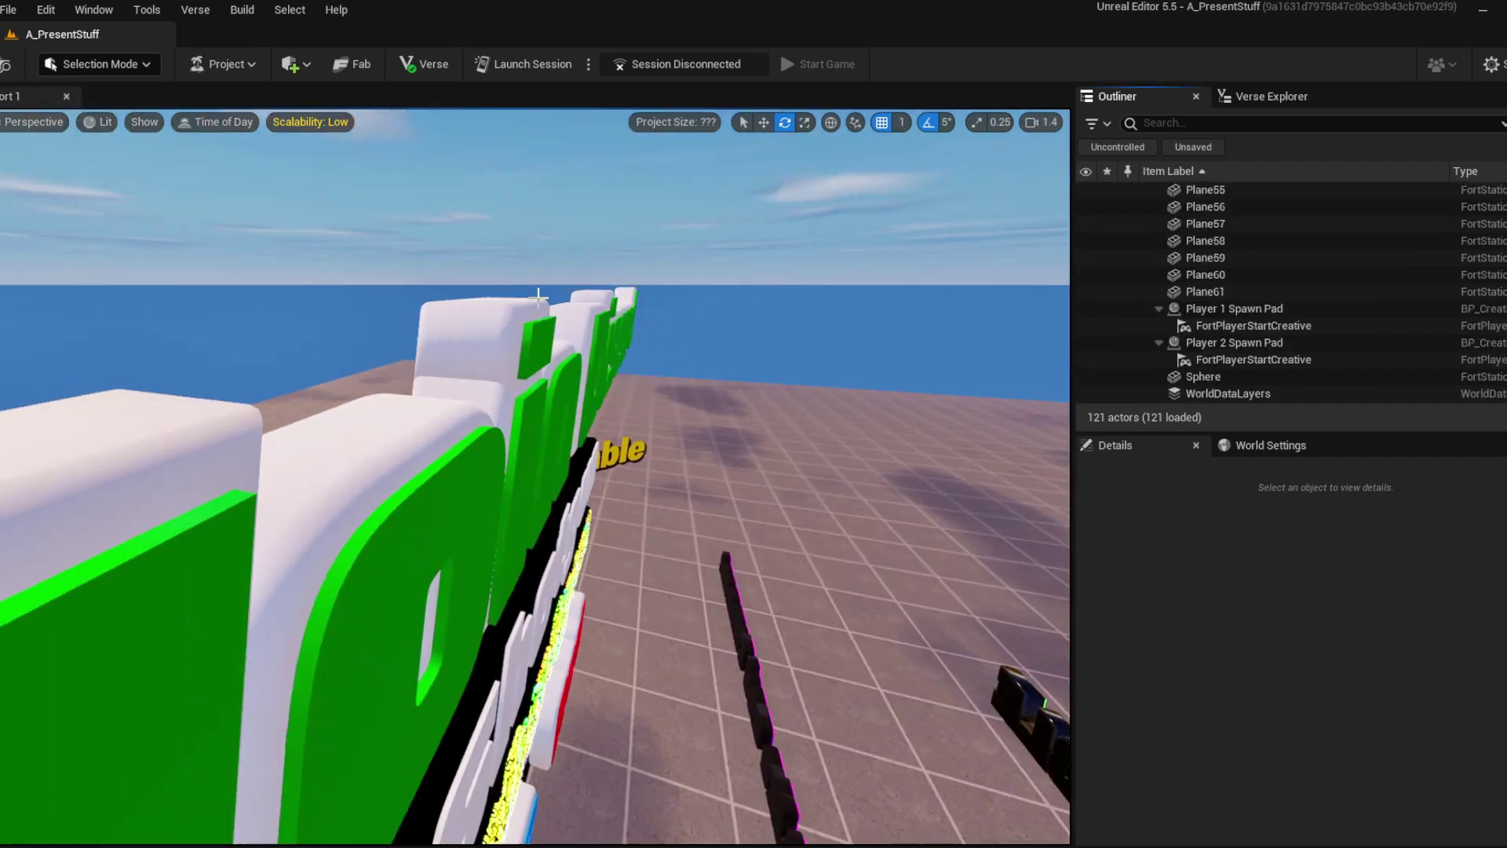
# Scale the white backing mesh of the Join Discord sign in depth to a Z scale of about 2.41.
pyautogui.click(538, 303)
pyautogui.moveTo(538, 303); pyautogui.dragTo(577, 307, button='right')
pyautogui.press('s')
pyautogui.scroll(-2, 538, 302)
pyautogui.press('r')
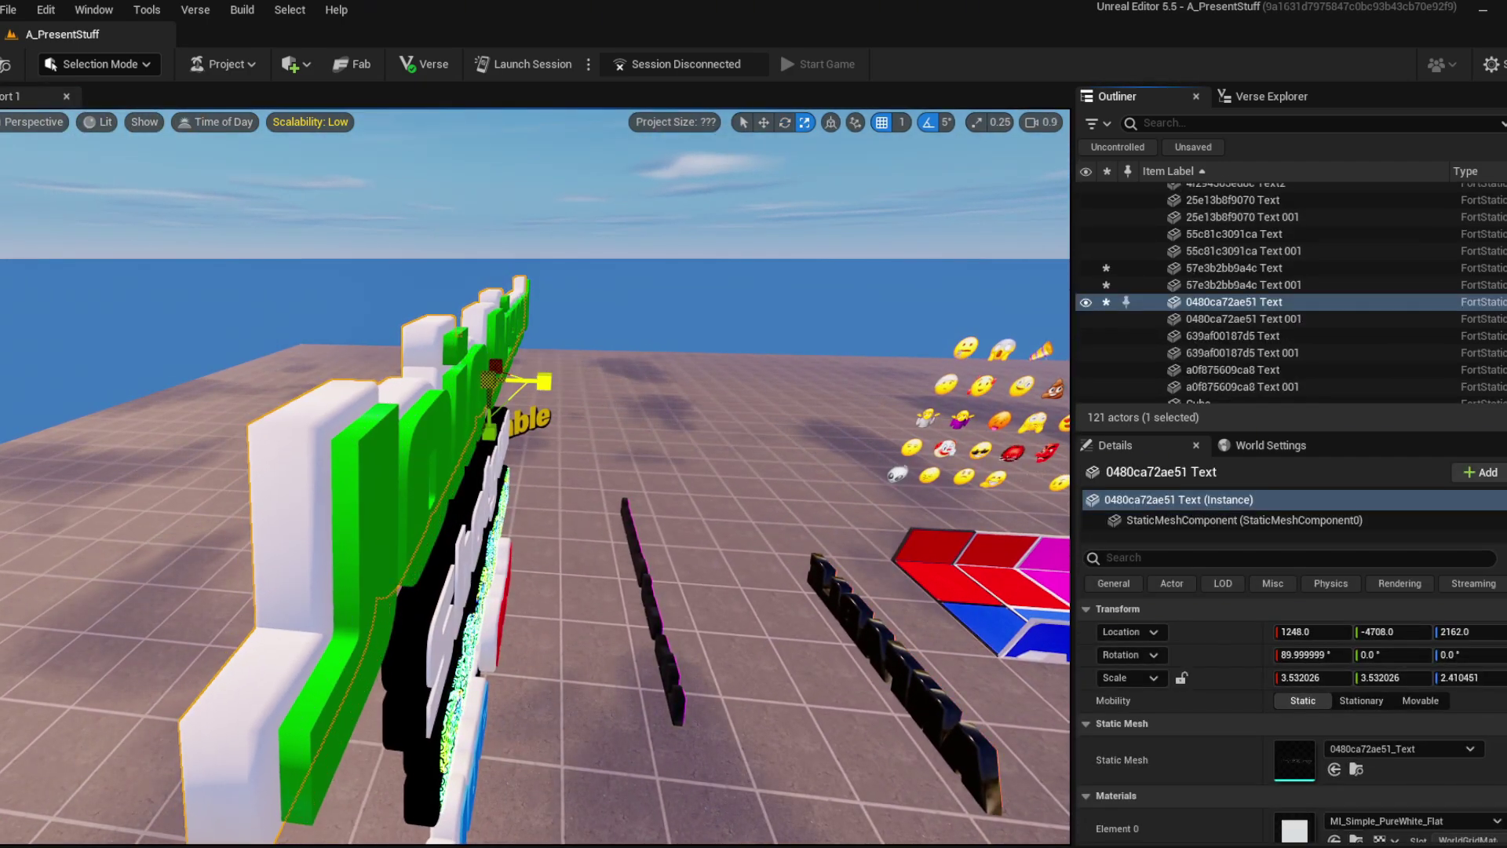
pyautogui.press('Escape')
pyautogui.moveTo(545, 381); pyautogui.dragTo(581, 393, button='right')
pyautogui.press('a')
# Move the green Join Discord front lettering forward off its white backing, to a Y location of -4543.
pyautogui.click(507, 391)
pyautogui.press('w')
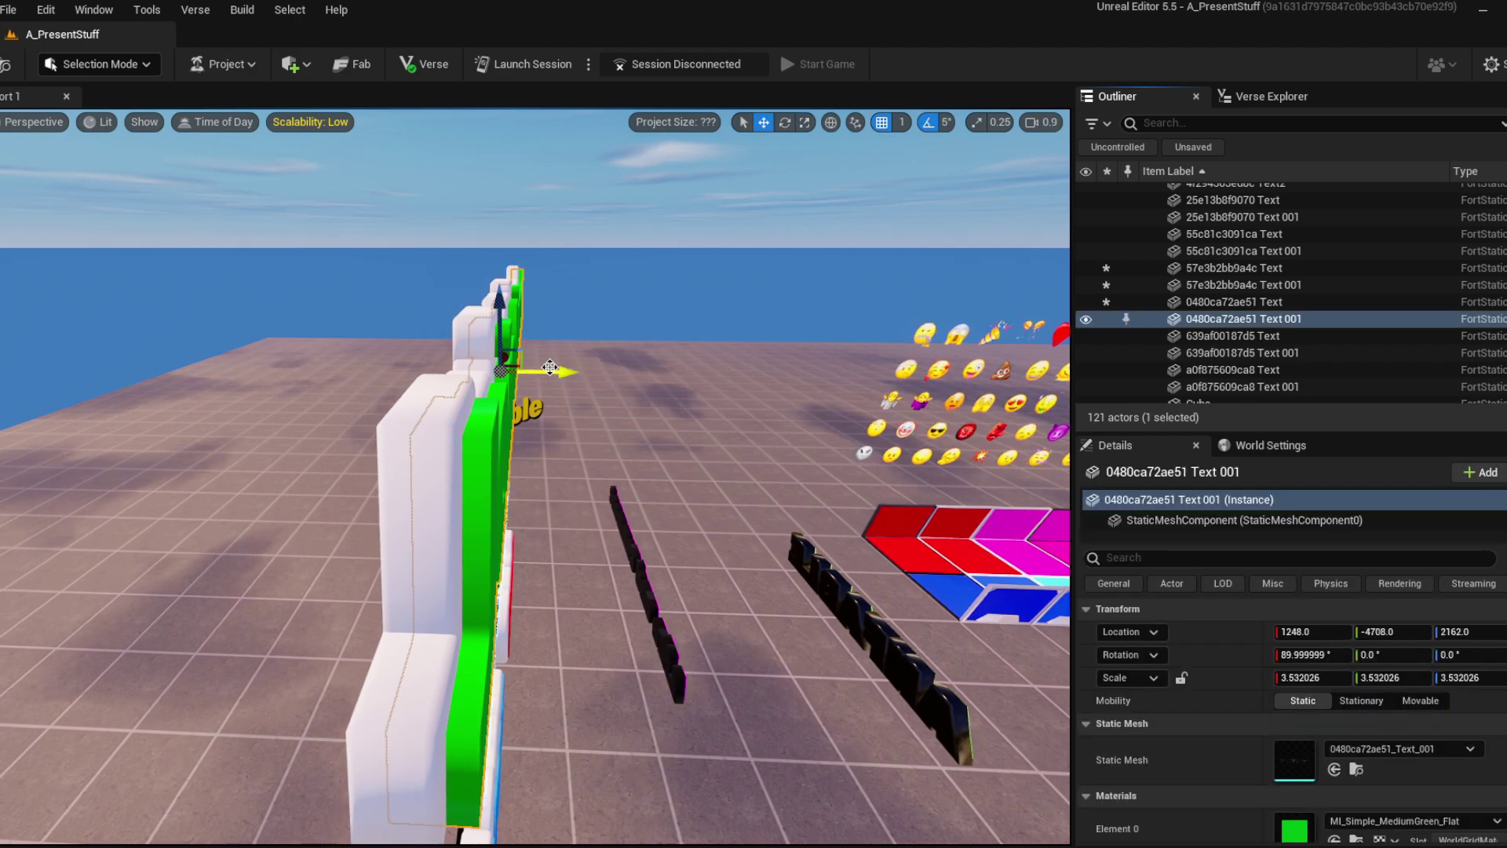
pyautogui.moveTo(550, 367); pyautogui.dragTo(614, 374)
pyautogui.press('d')
pyautogui.scroll(2, 613, 389)
pyautogui.moveTo(614, 373); pyautogui.dragTo(612, 417, button='right')
pyautogui.press('w')
pyautogui.moveTo(581, 532); pyautogui.dragTo(697, 592)
pyautogui.press('s')
pyautogui.moveTo(696, 592); pyautogui.dragTo(634, 566, button='right')
pyautogui.press('Escape')
pyautogui.hotkey('ctrl', 'z')
pyautogui.hotkey('ctrl', 'z')
pyautogui.press('Escape')
pyautogui.hotkey('ctrl', 'z')
pyautogui.moveTo(589, 488); pyautogui.dragTo(589, 488, button='right')
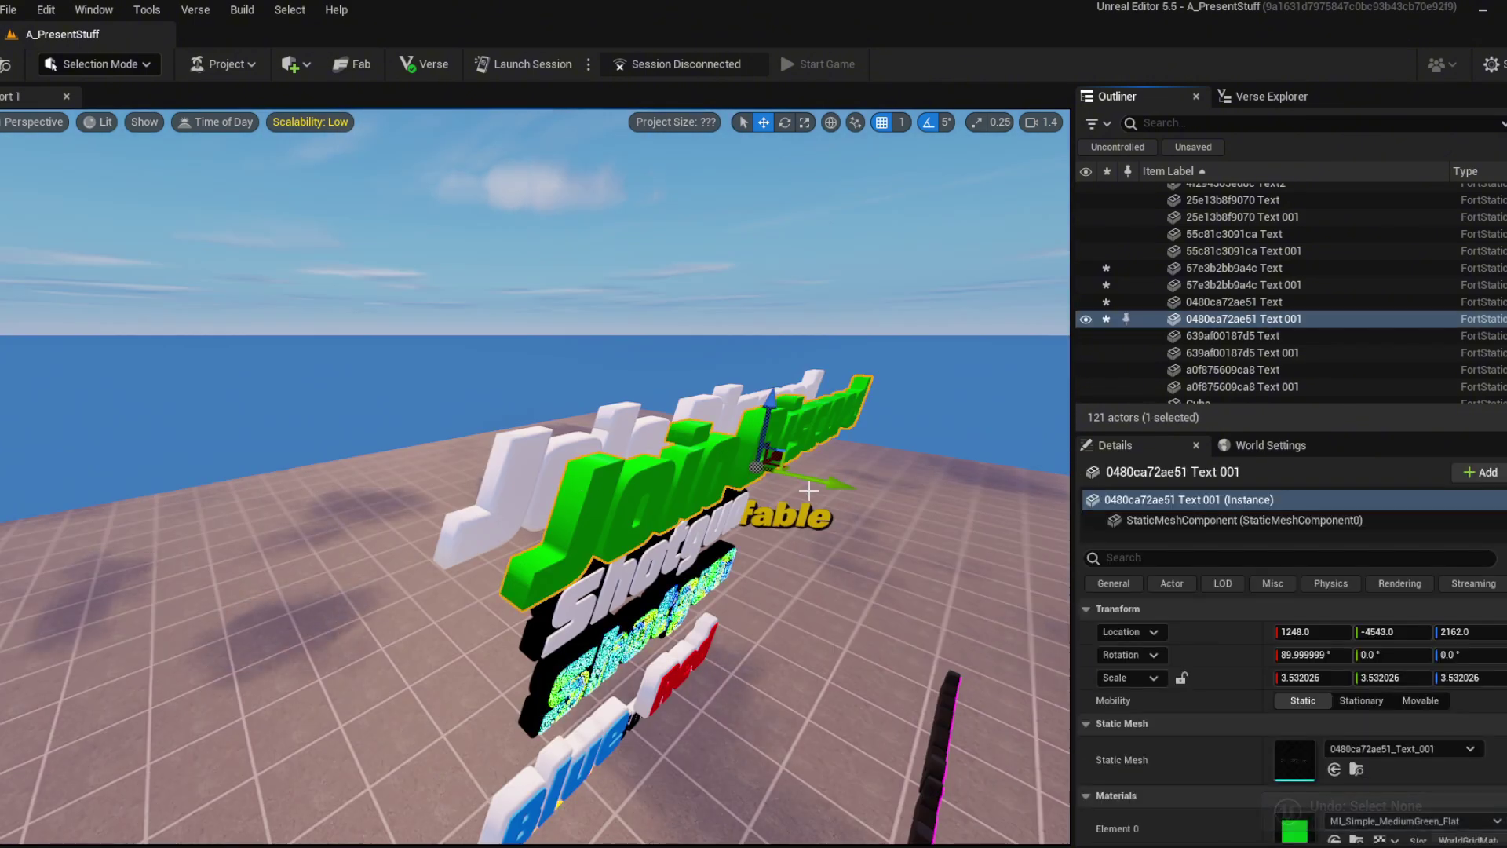
# Move the green Join Discord lettering back toward its white backing and check the sign from several angles.
pyautogui.moveTo(843, 479); pyautogui.dragTo(795, 471)
pyautogui.press('Escape')
pyautogui.press('d')
pyautogui.moveTo(794, 471); pyautogui.dragTo(652, 455, button='right')
pyautogui.scroll(1, 778, 491)
pyautogui.press('s')
pyautogui.press('w')
pyautogui.press('w')
pyautogui.press('a')
pyautogui.press('s')
pyautogui.scroll(-2, 652, 456)
pyautogui.moveTo(842, 479); pyautogui.dragTo(842, 480, button='right')
# Select both static meshes in the ANFABLEBIG folder and open them for joint editing in the property matrix.
pyautogui.hotkey('ctrl', 'space')
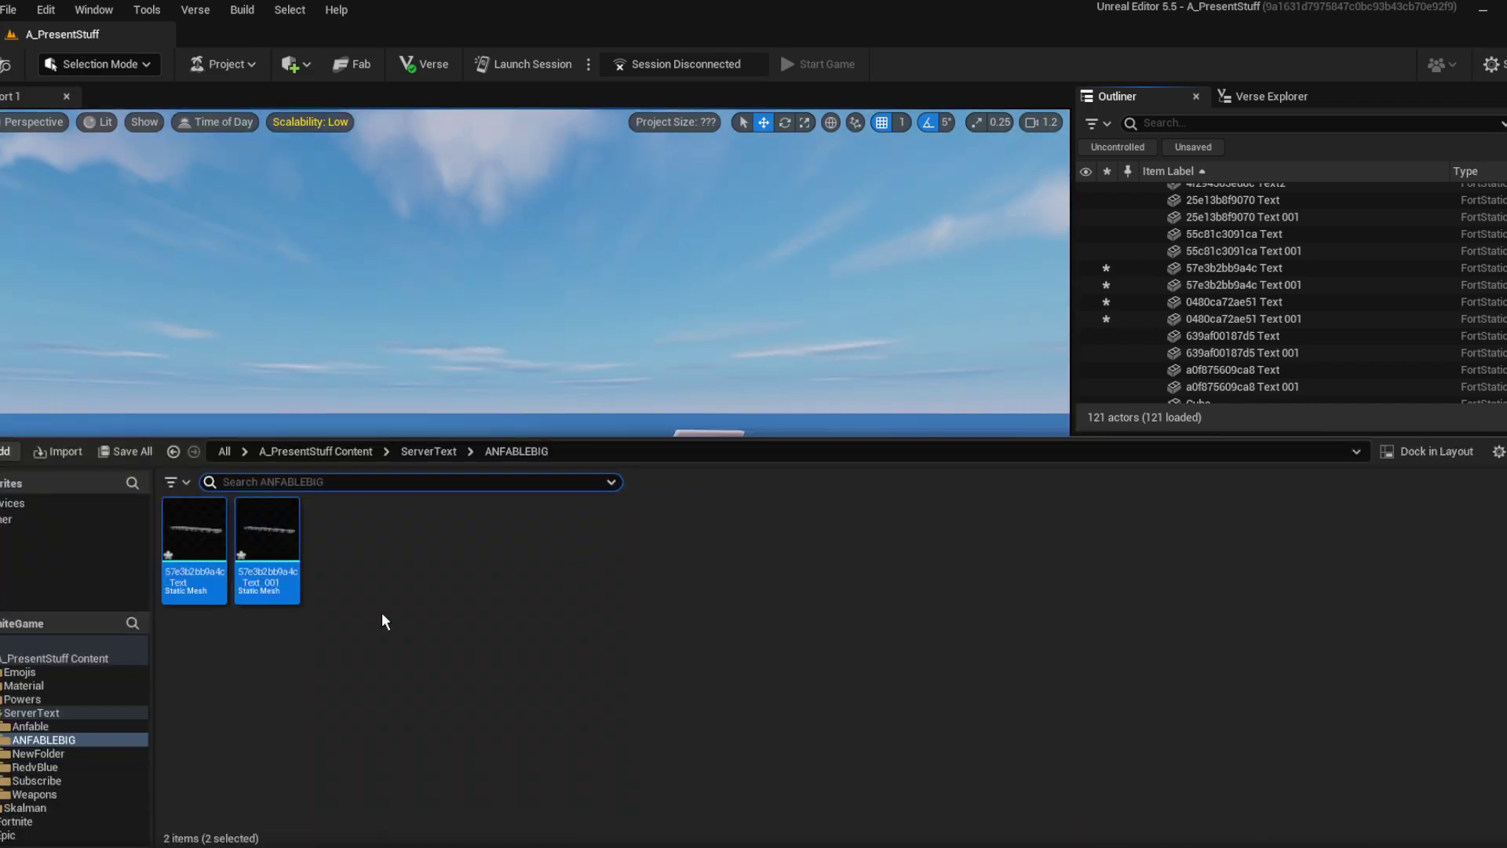
pyautogui.click(193, 582)
pyautogui.keyDown('ctrl'); pyautogui.click(274, 584); pyautogui.keyUp('ctrl')
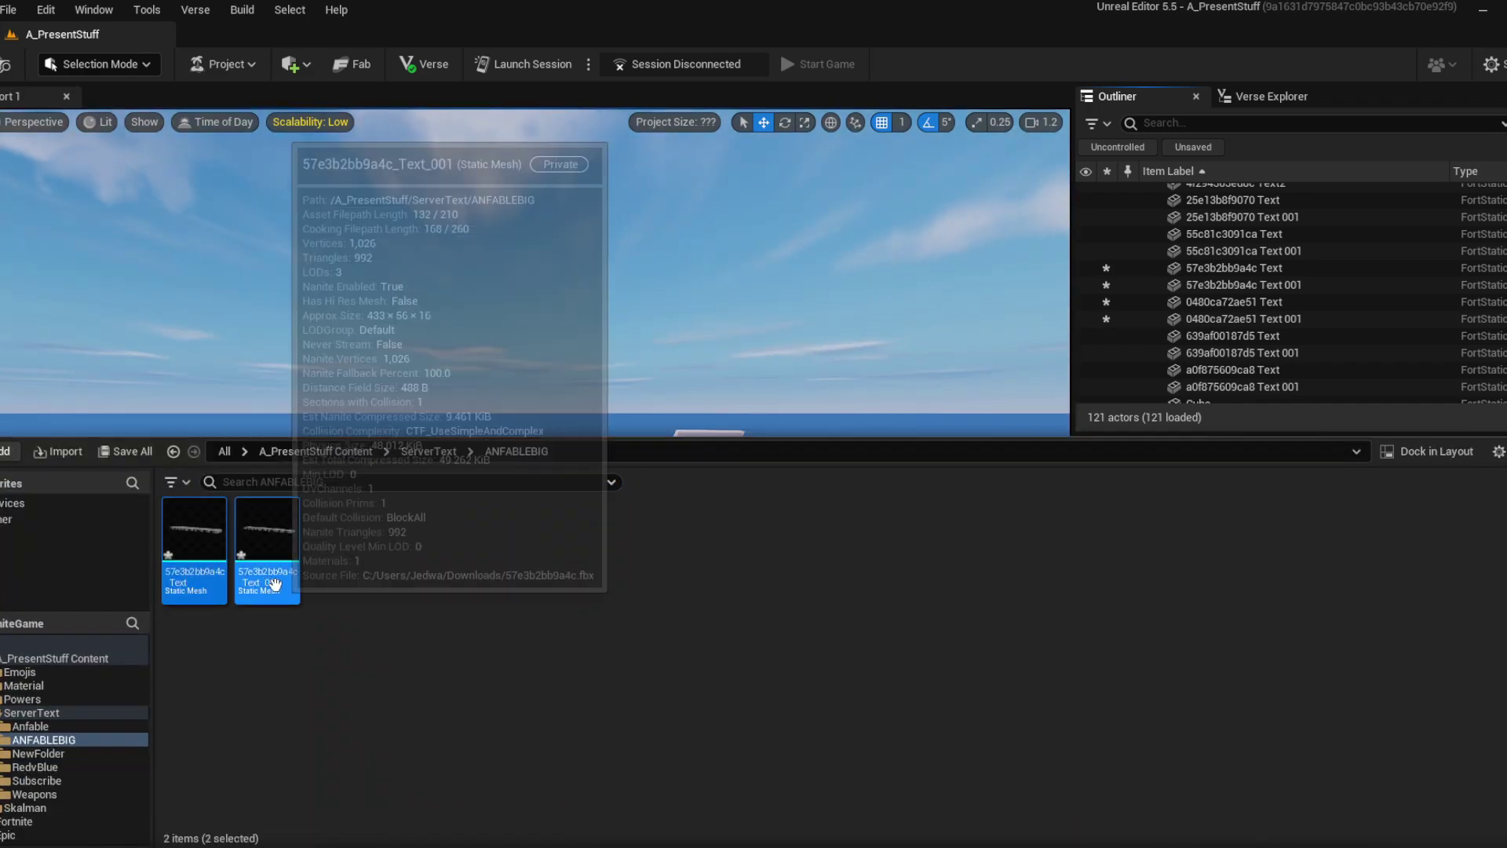
pyautogui.rightClick(274, 581)
pyautogui.moveTo(478, 347)
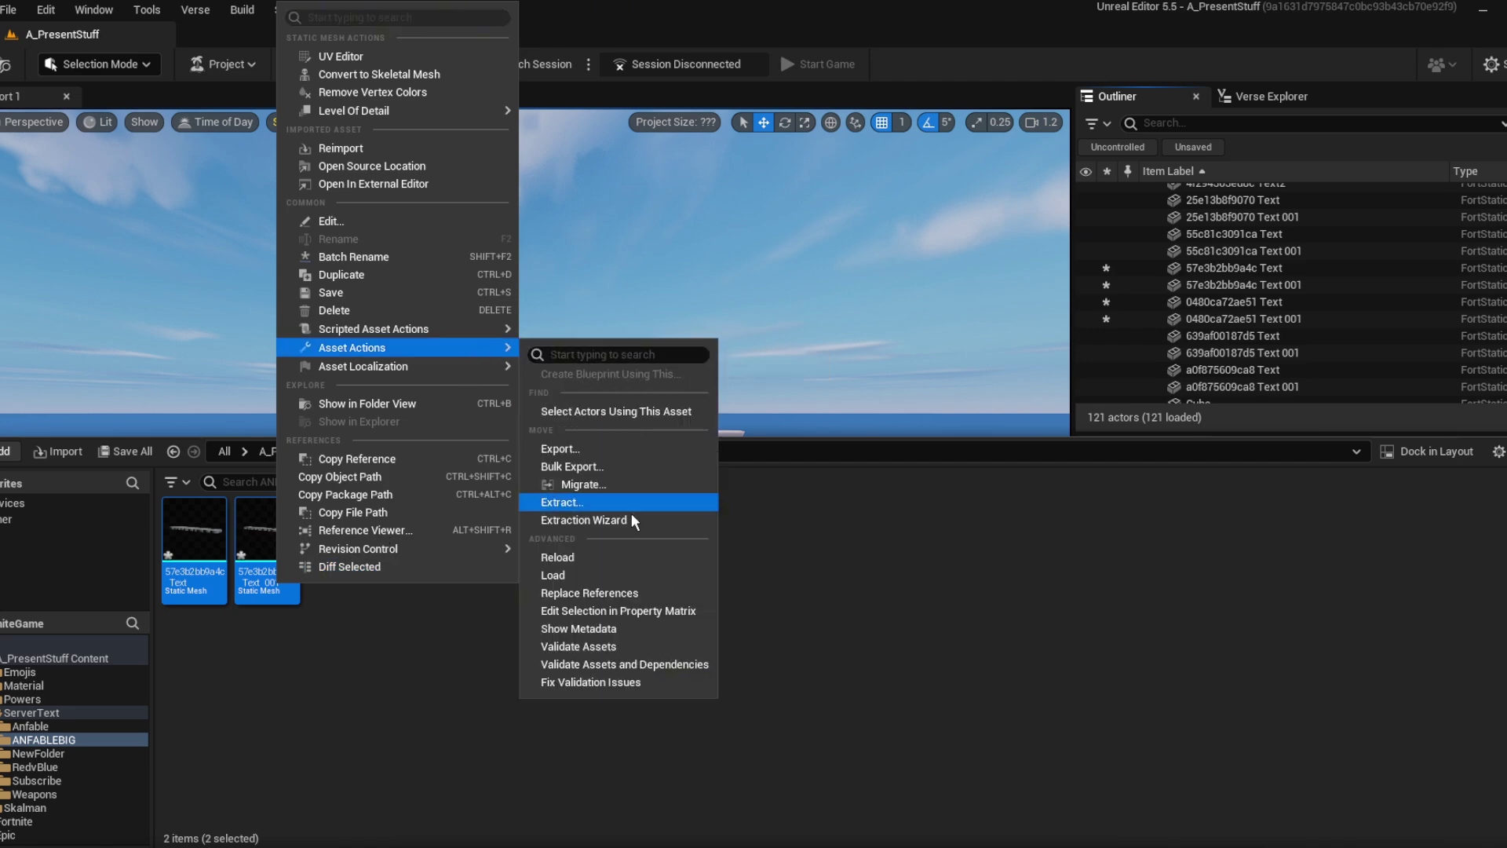
pyautogui.click(625, 610)
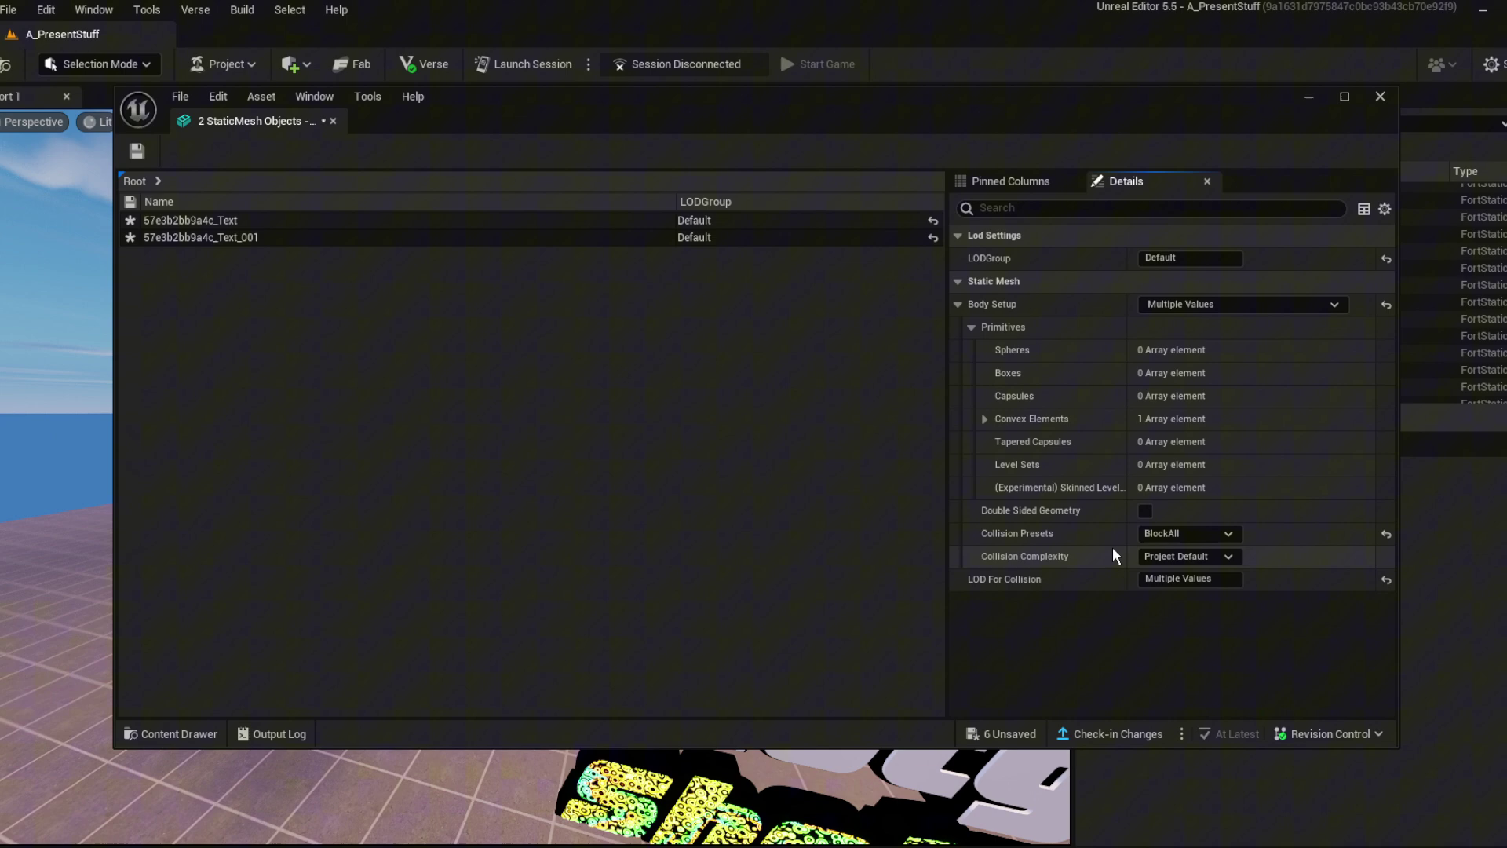
# Set the collision complexity of both meshes to Use Complex Collision As Simple and save them.
pyautogui.click(1178, 556)
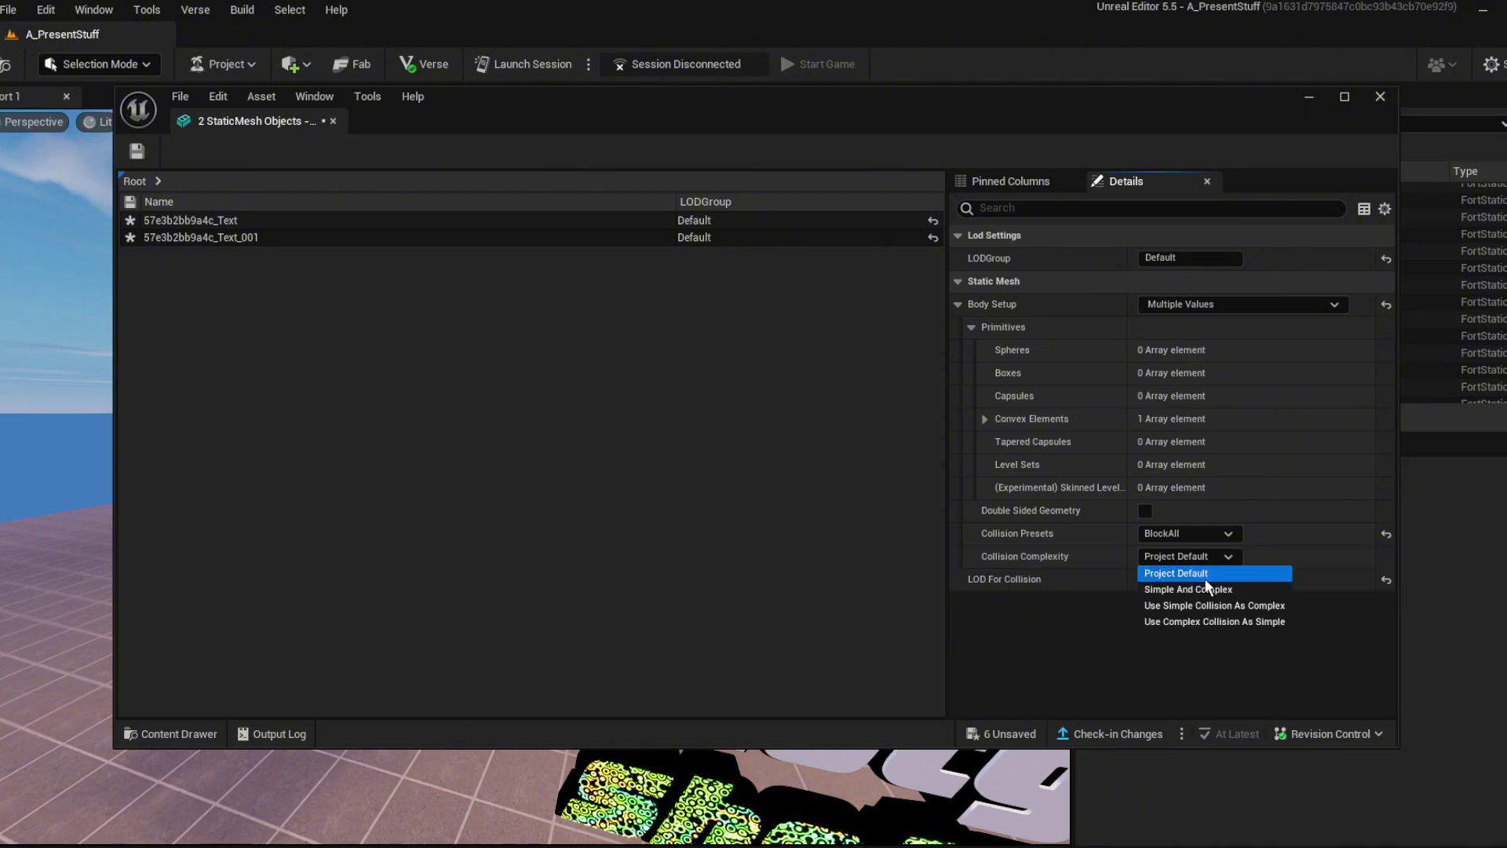
pyautogui.click(1225, 622)
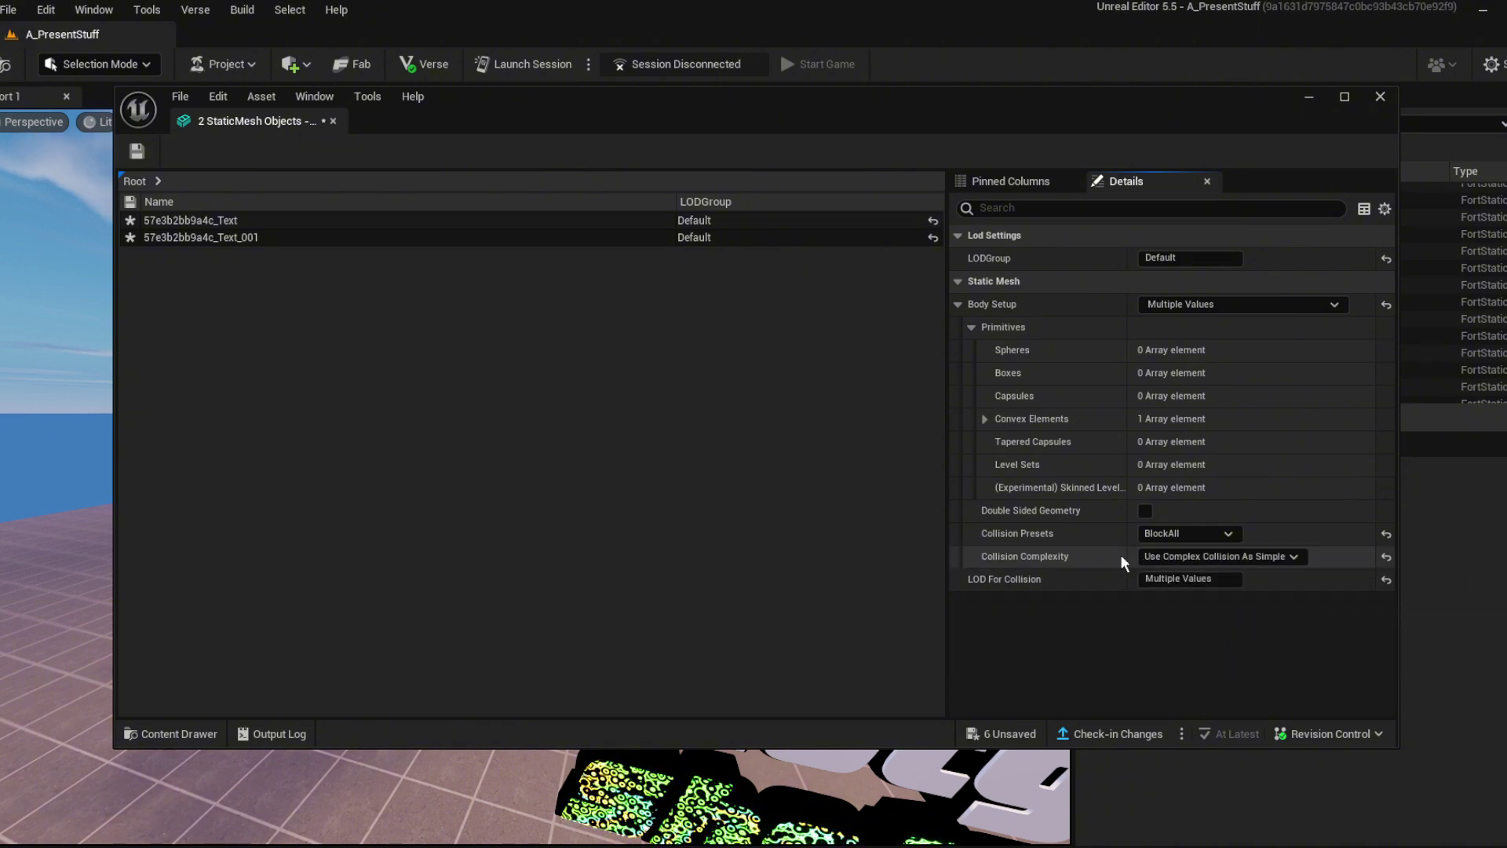
pyautogui.click(148, 159)
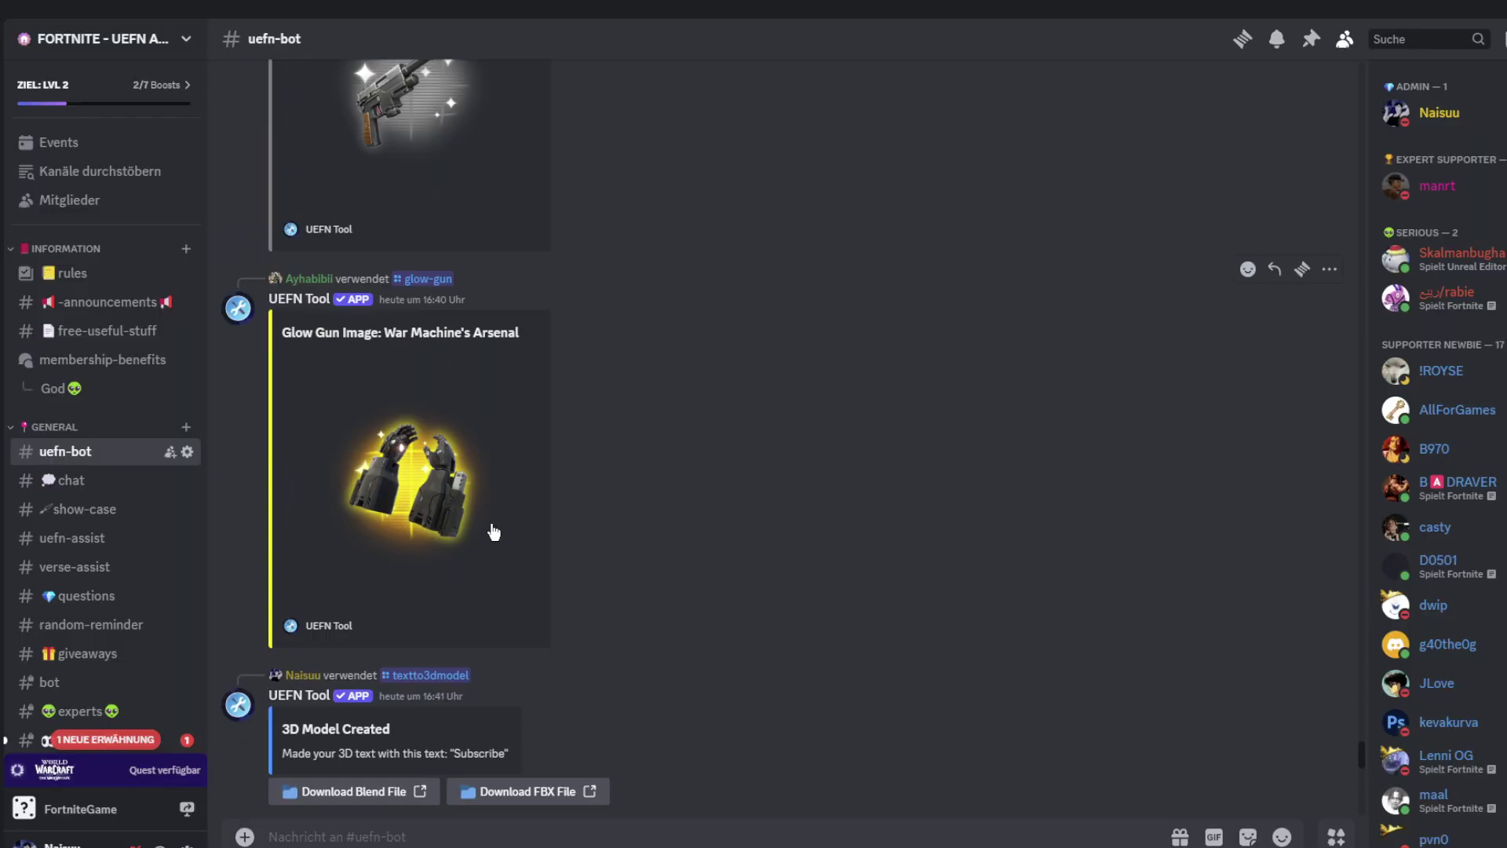
# Switch to Discord's uefn-bot channel and look through the earlier glow-gun weapon images.
pyautogui.scroll(20, 494, 532)
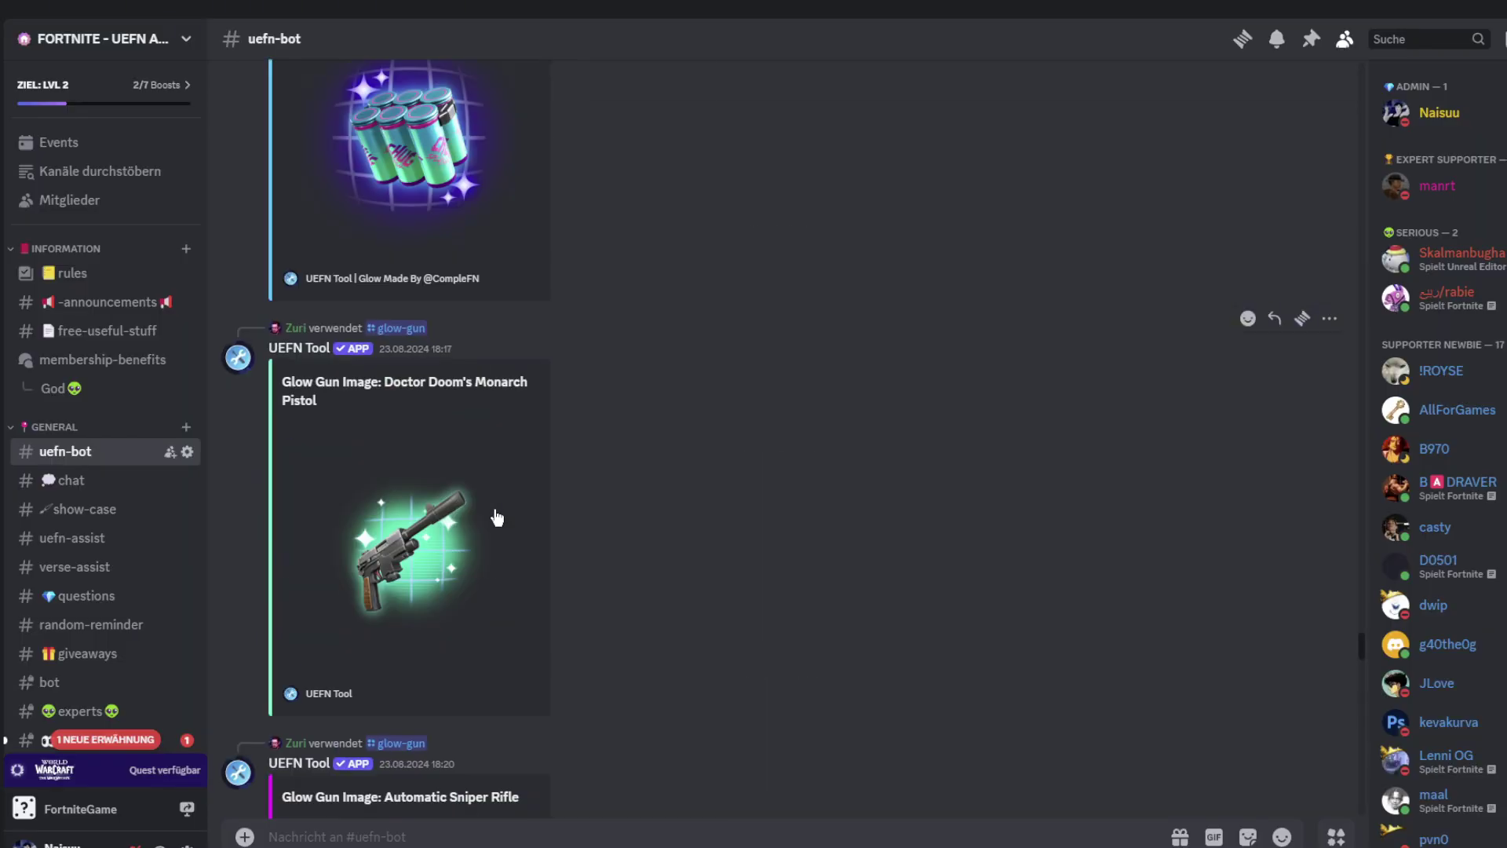
pyautogui.scroll(15, 497, 517)
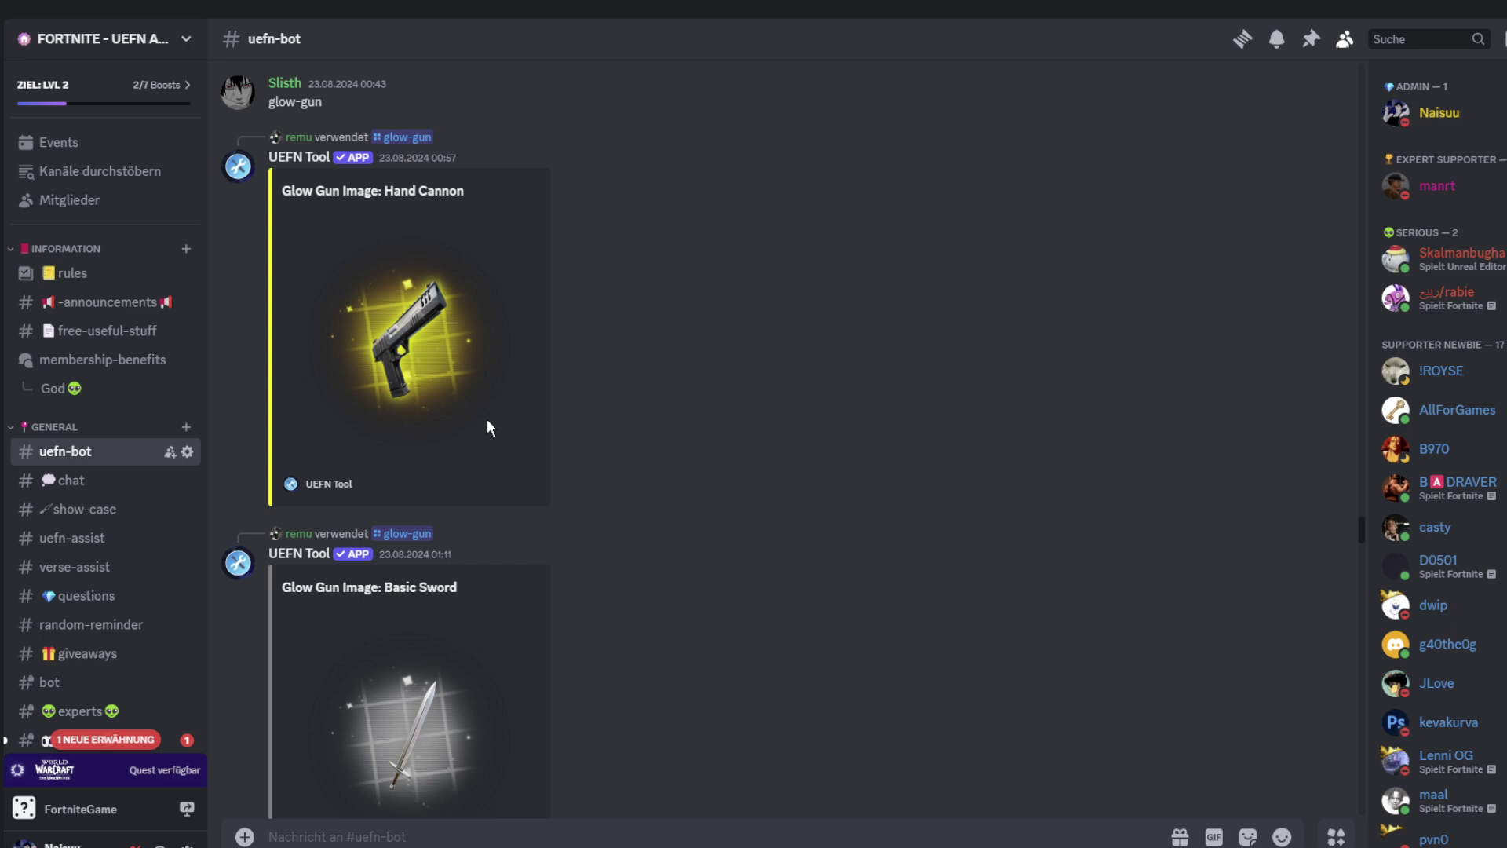
pyautogui.scroll(15, 487, 426)
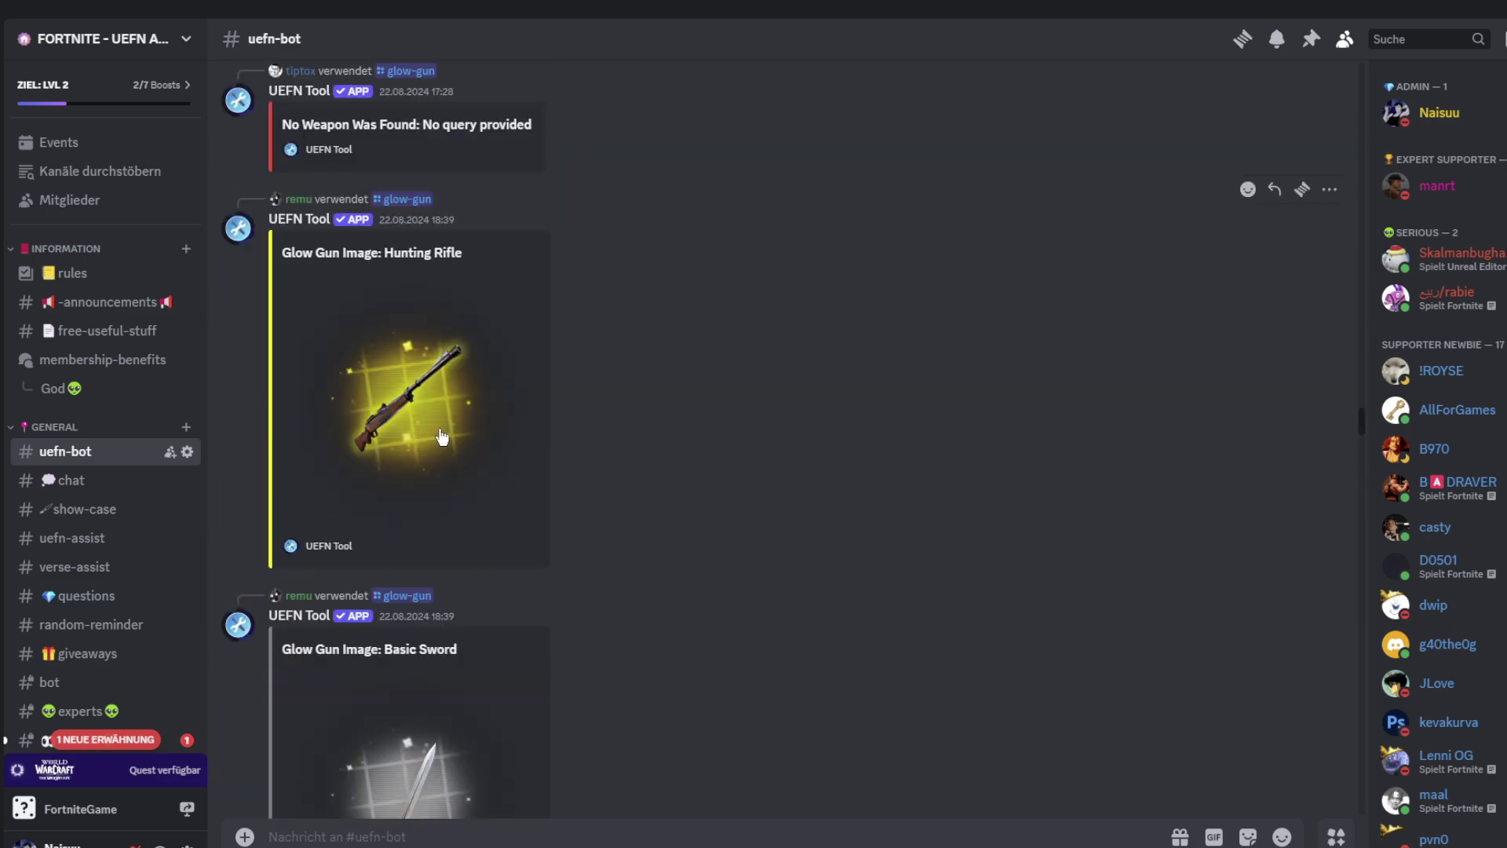
pyautogui.scroll(-6, 442, 437)
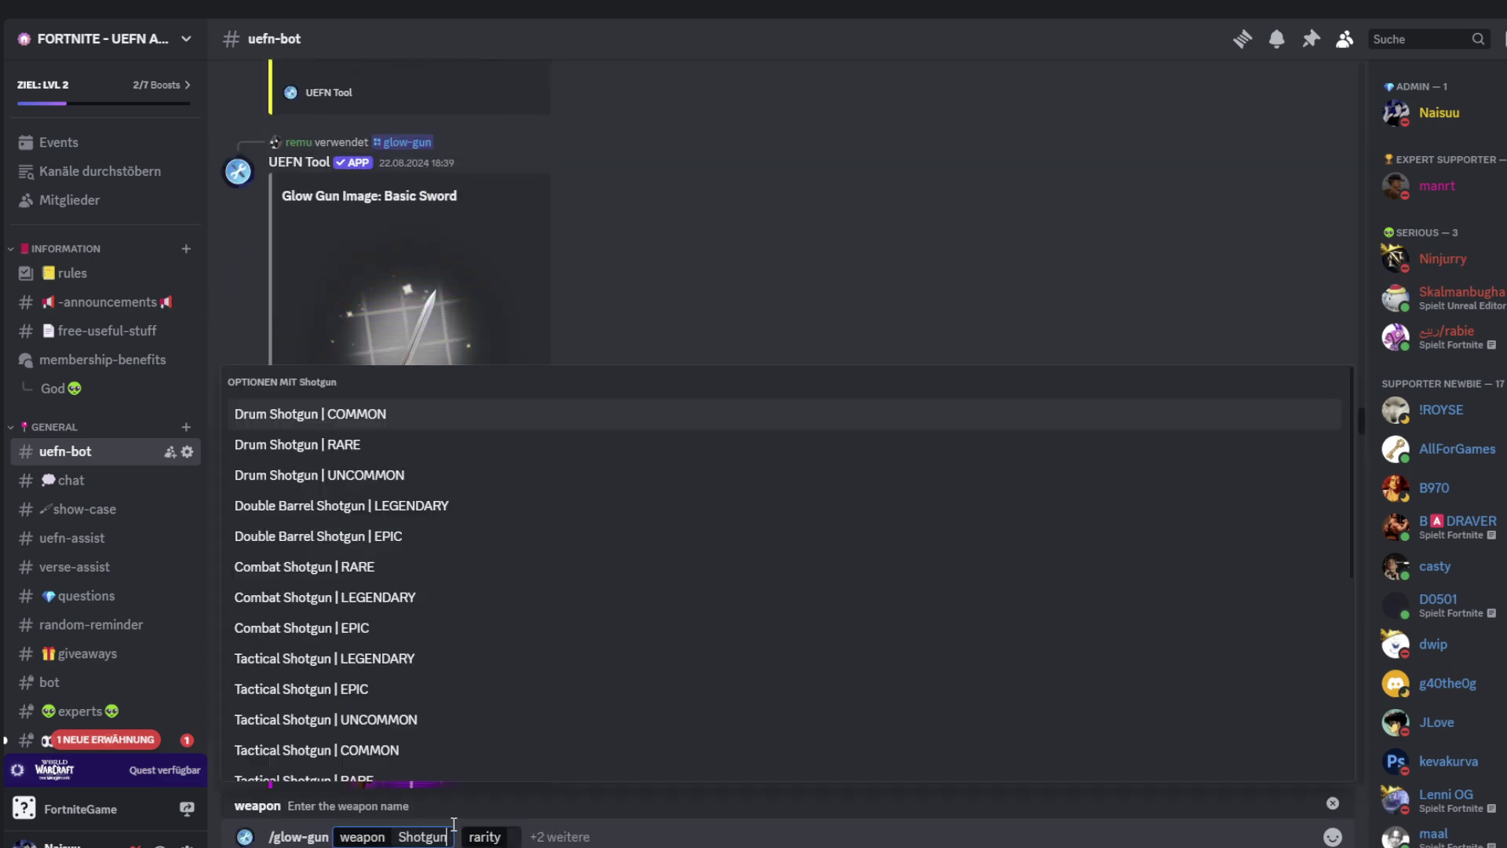
# Generate a glow-gun image of the Drum Shotgun | UNCOMMON with rarity Mythic, glow set to True and design V3.
pyautogui.scroll(-5, 434, 440)
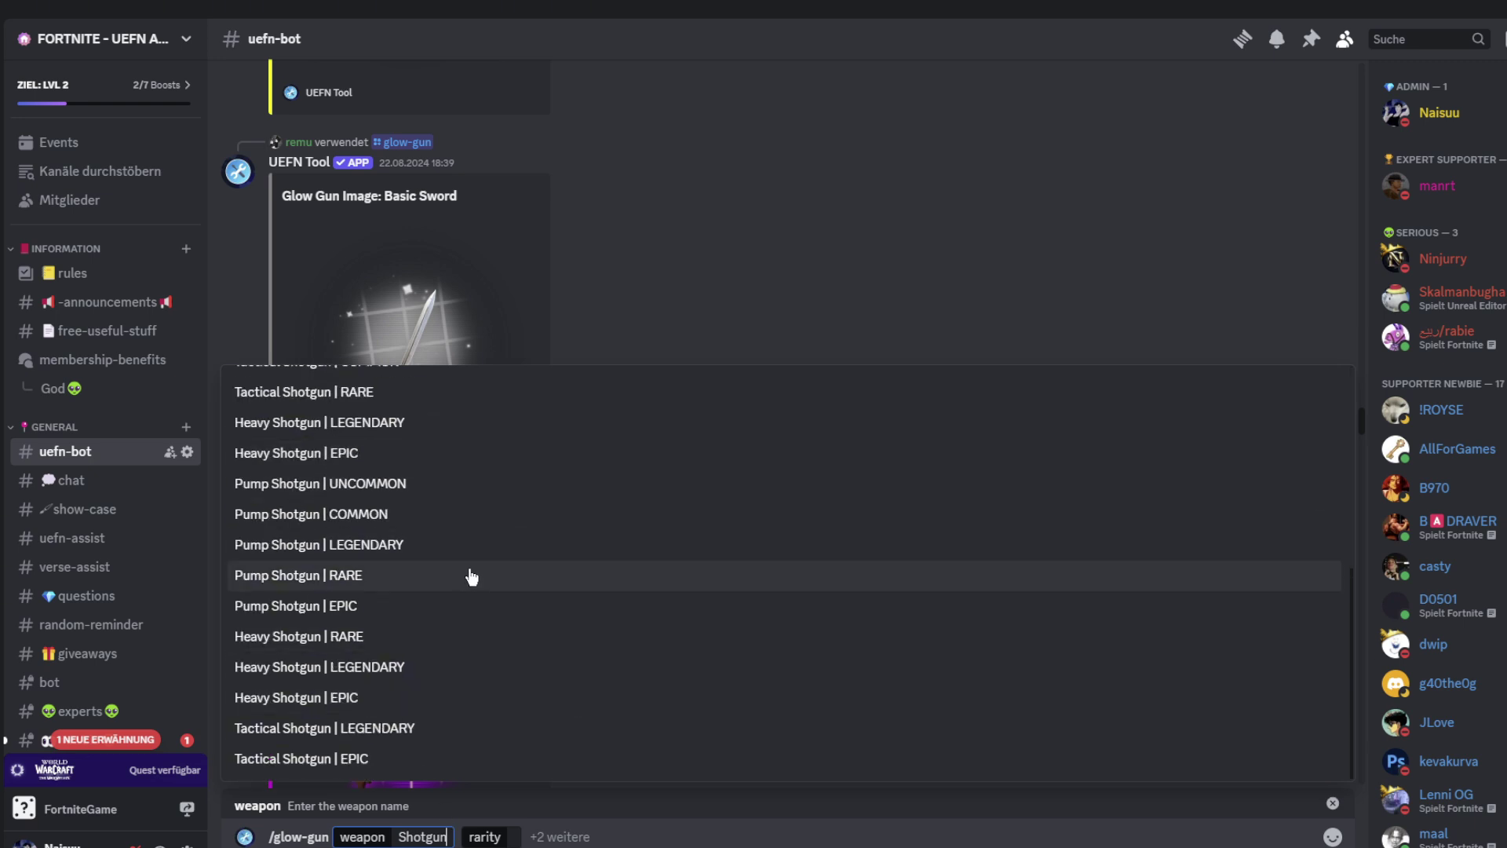
pyautogui.scroll(5, 463, 557)
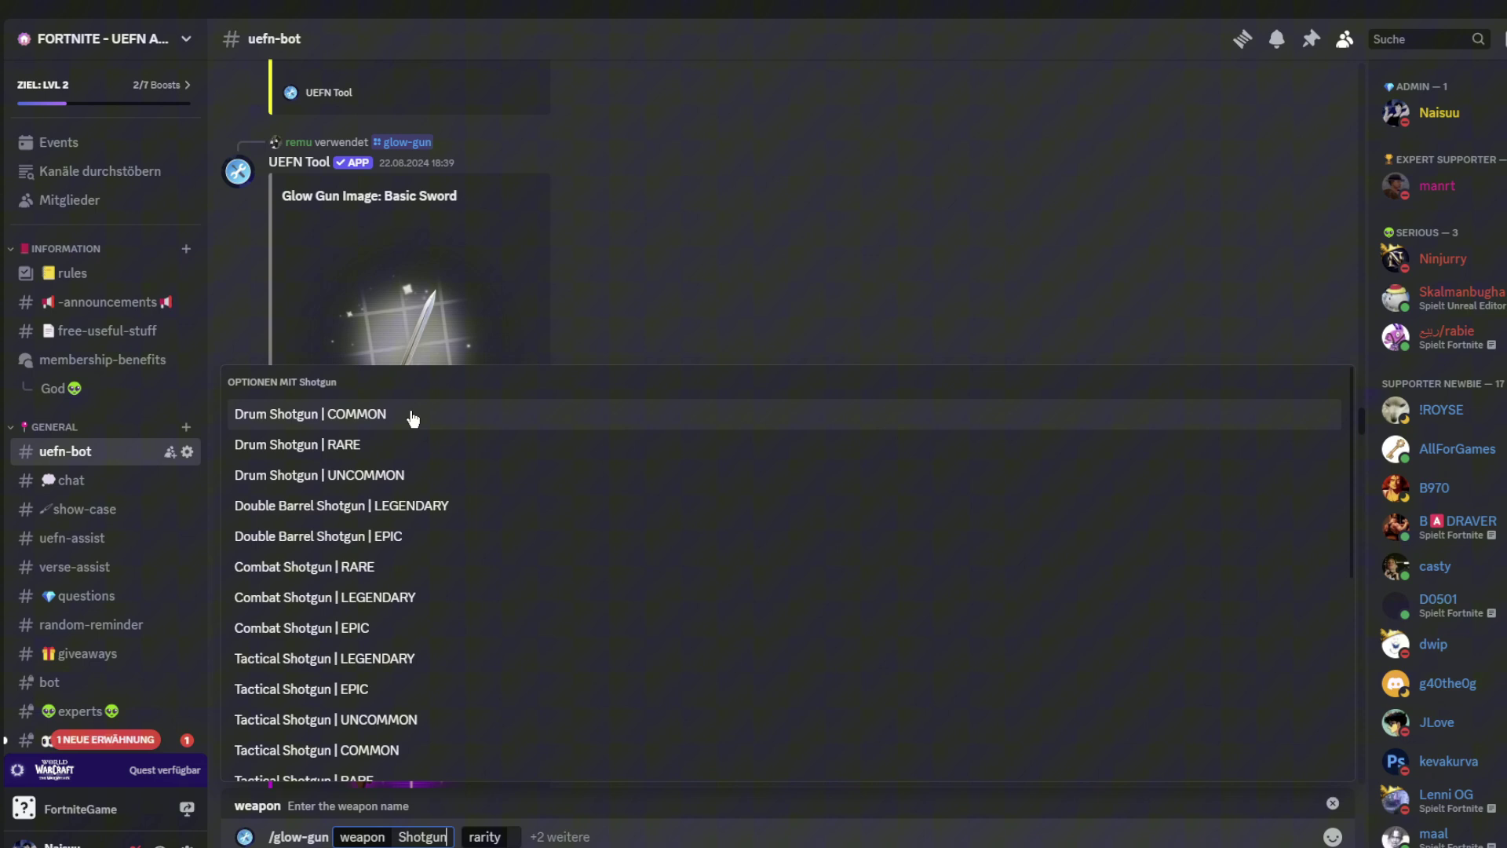
pyautogui.click(385, 479)
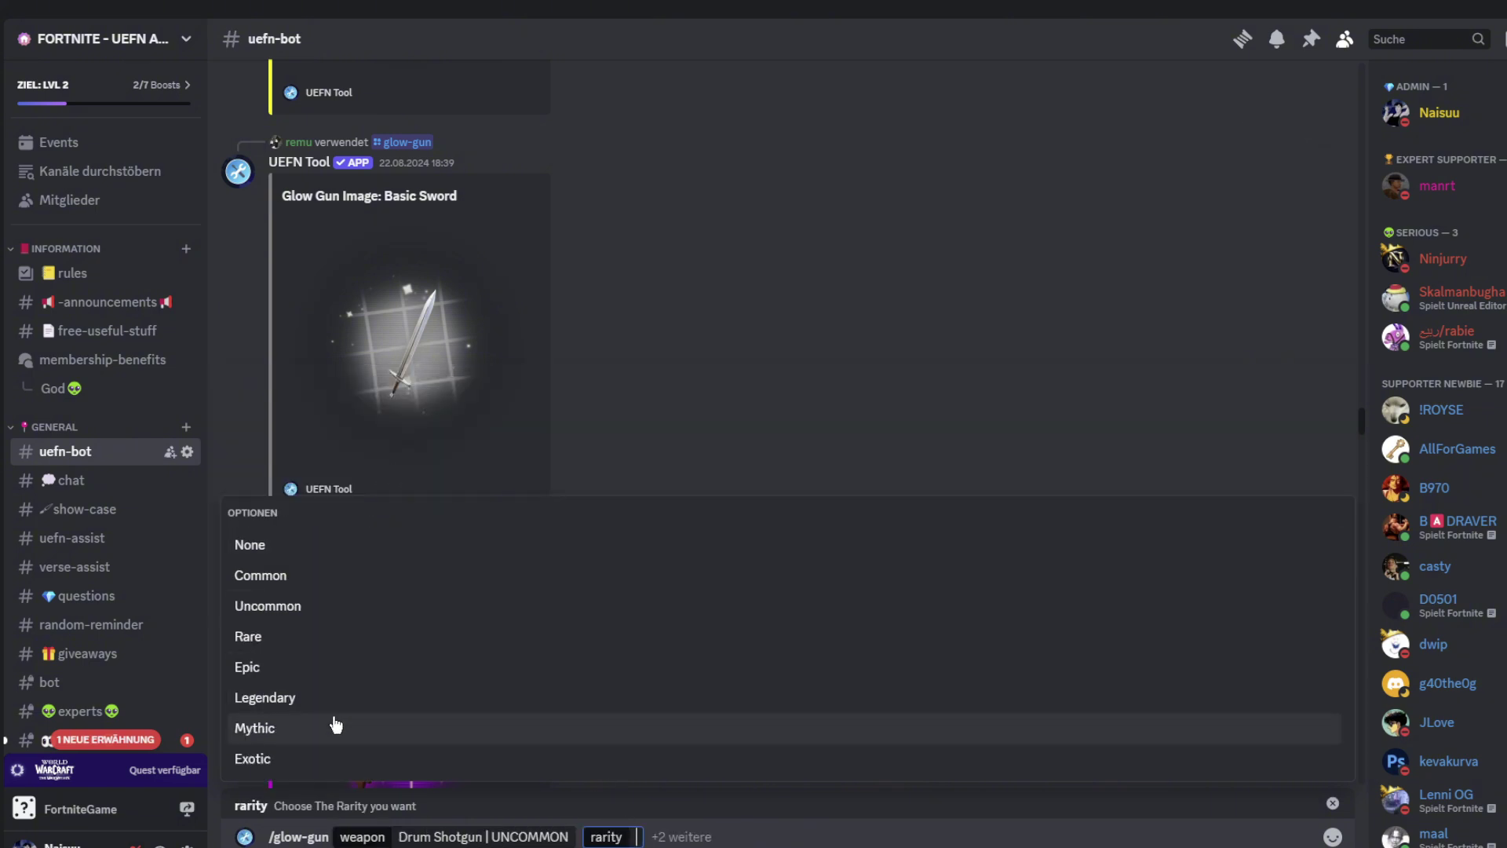
pyautogui.click(343, 734)
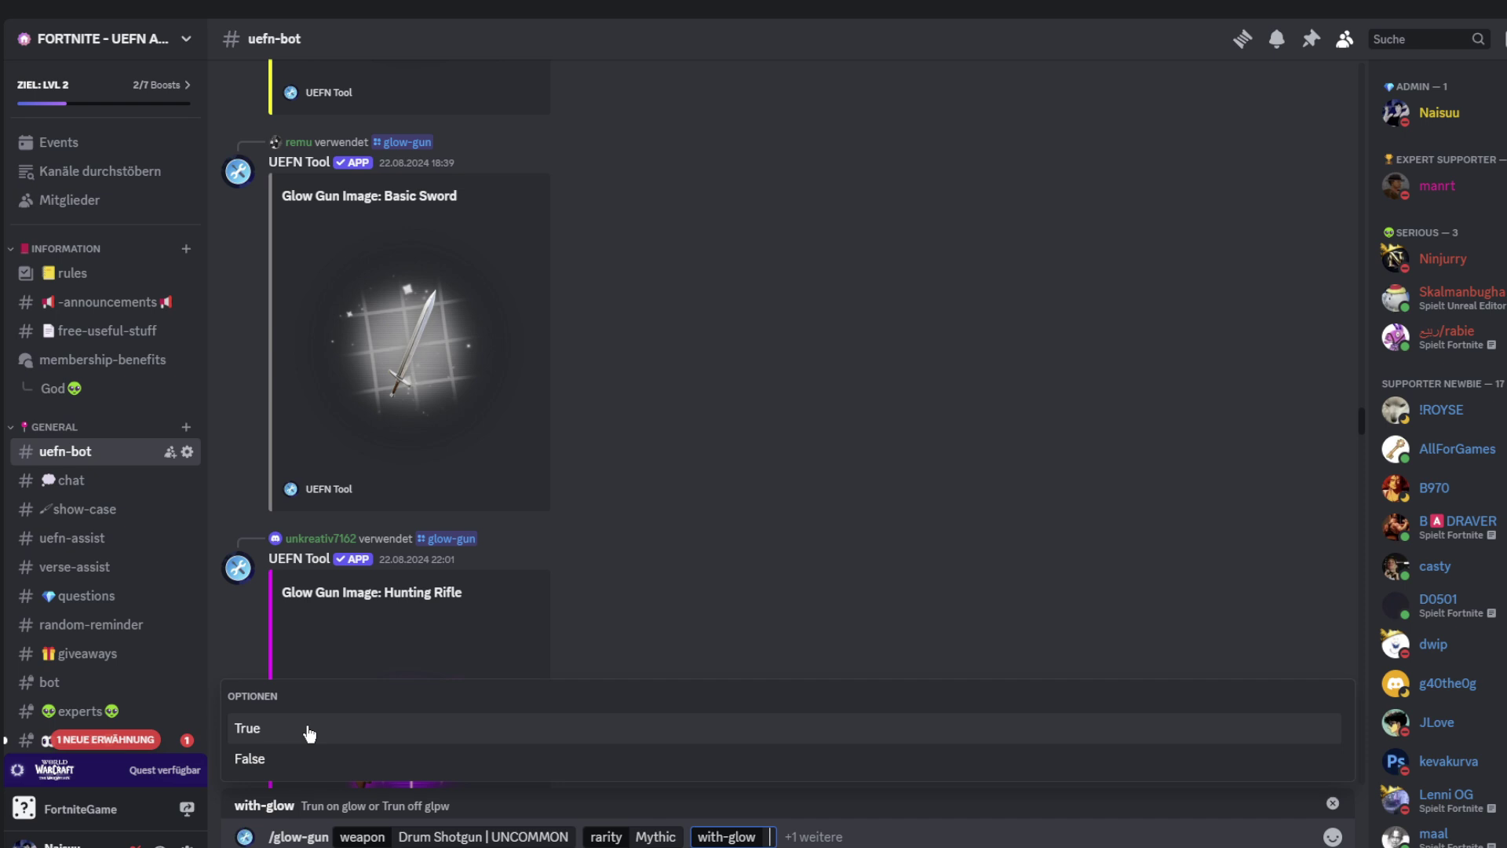
pyautogui.click(346, 730)
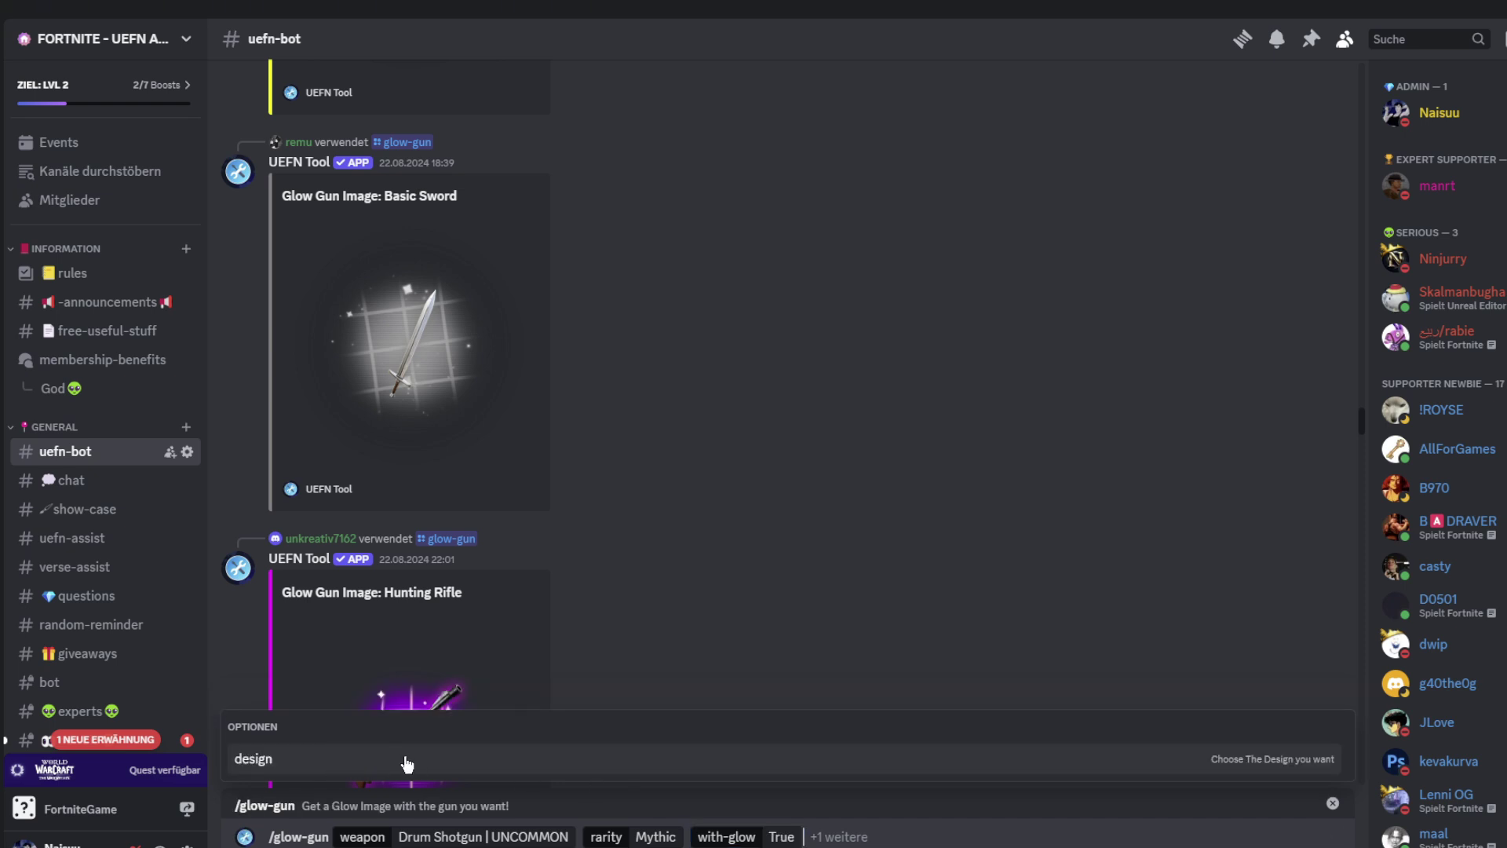
pyautogui.click(408, 760)
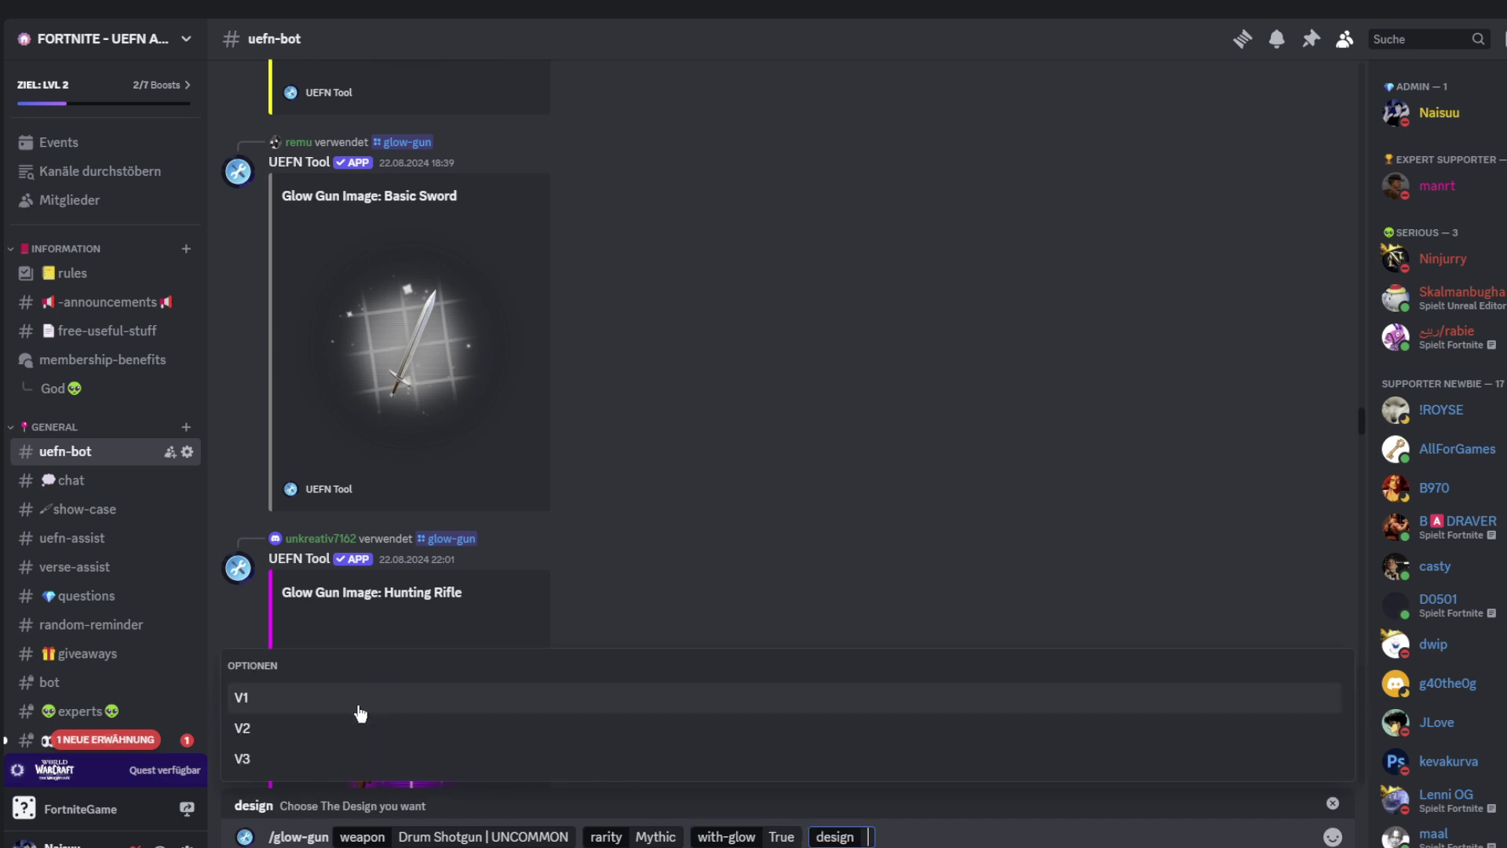
pyautogui.click(301, 759)
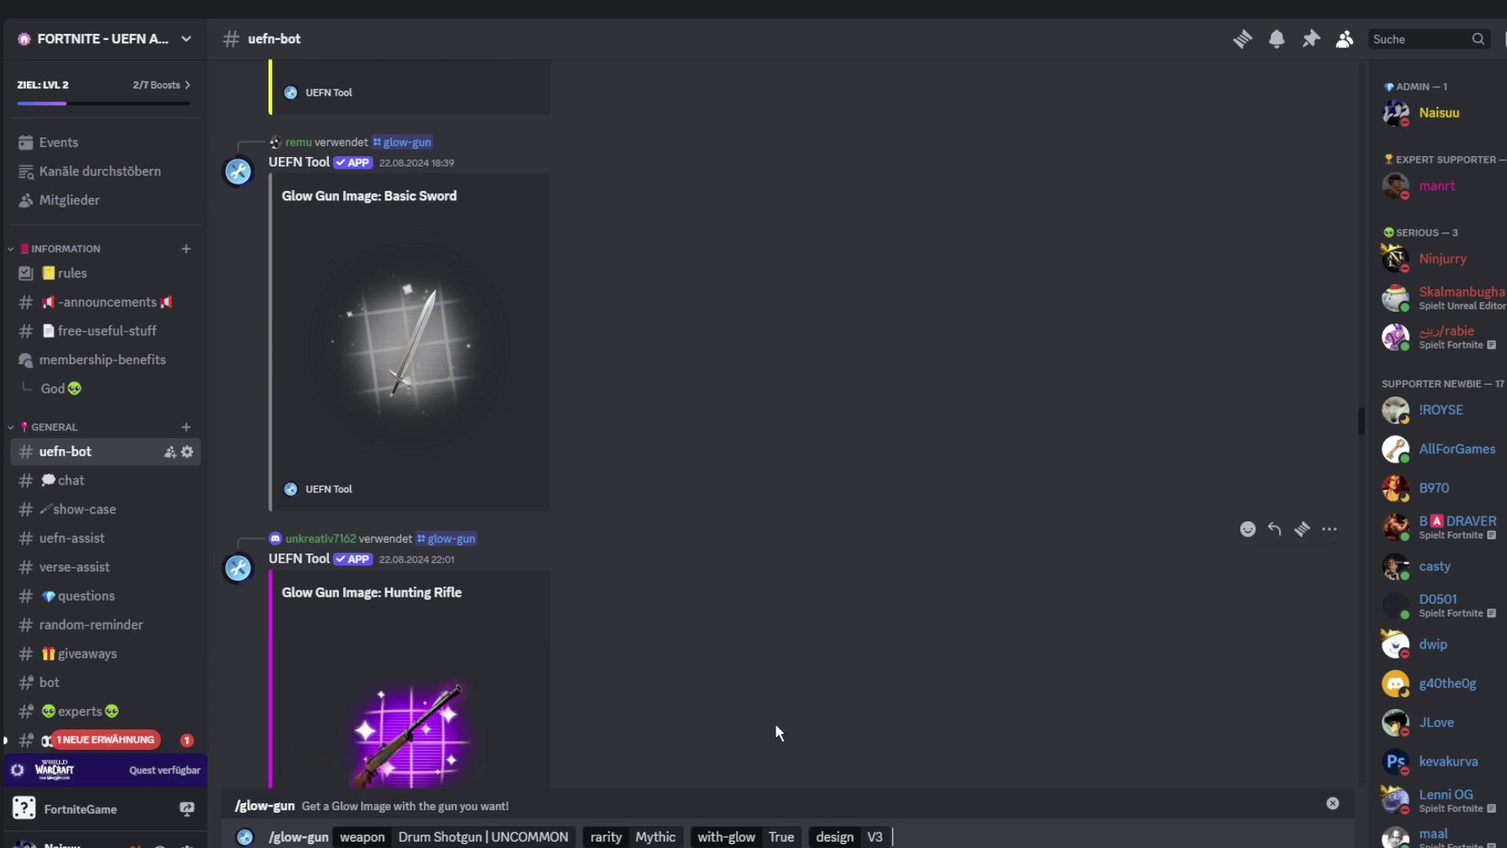
pyautogui.press('Return')
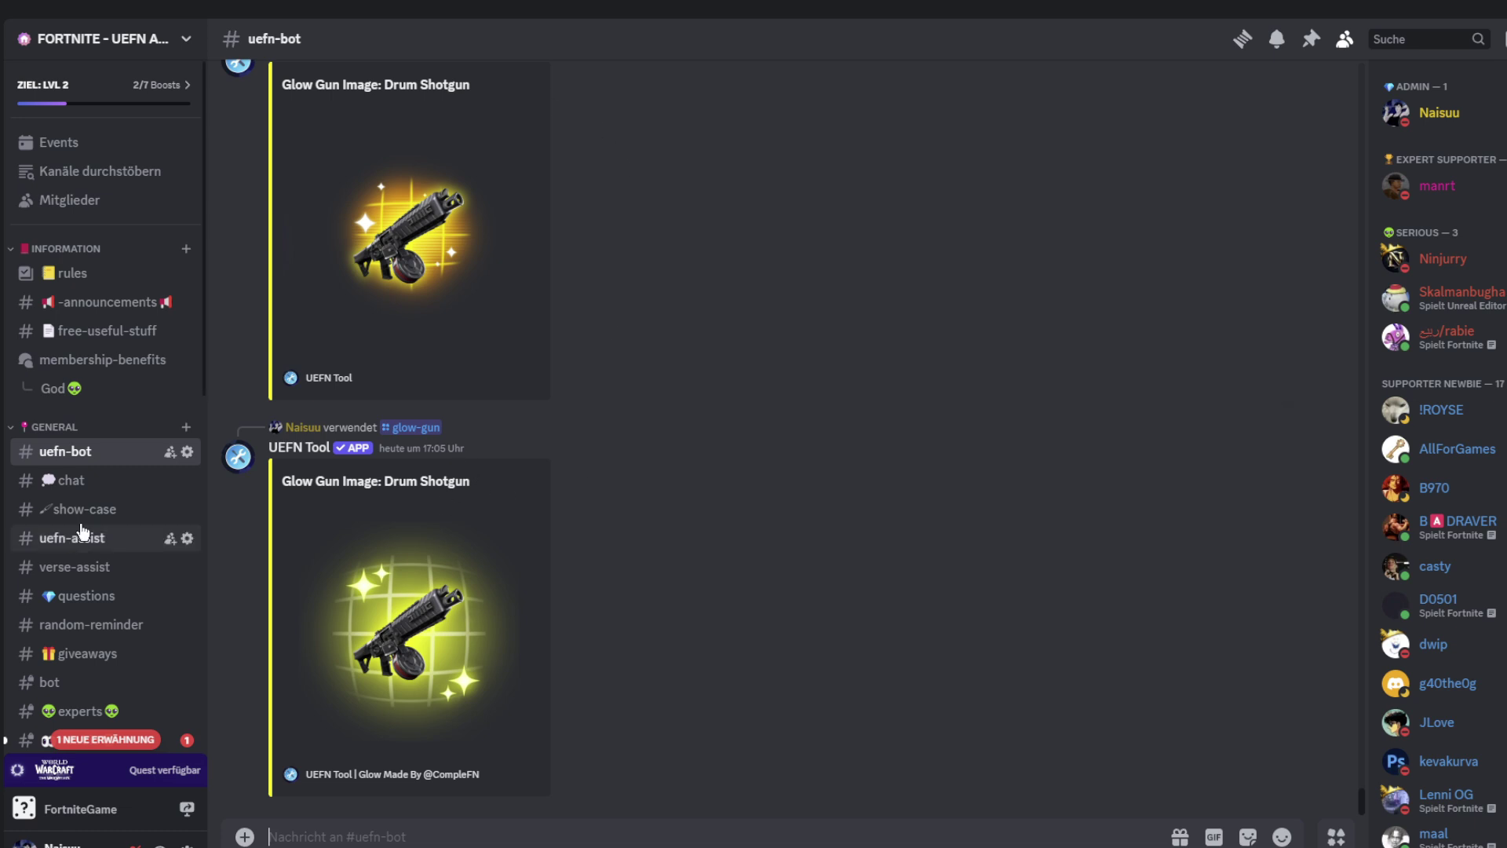
# Look through the server's channels, member list and the bot's earlier 3D model and glow-gun results.
pyautogui.scroll(-3, 138, 456)
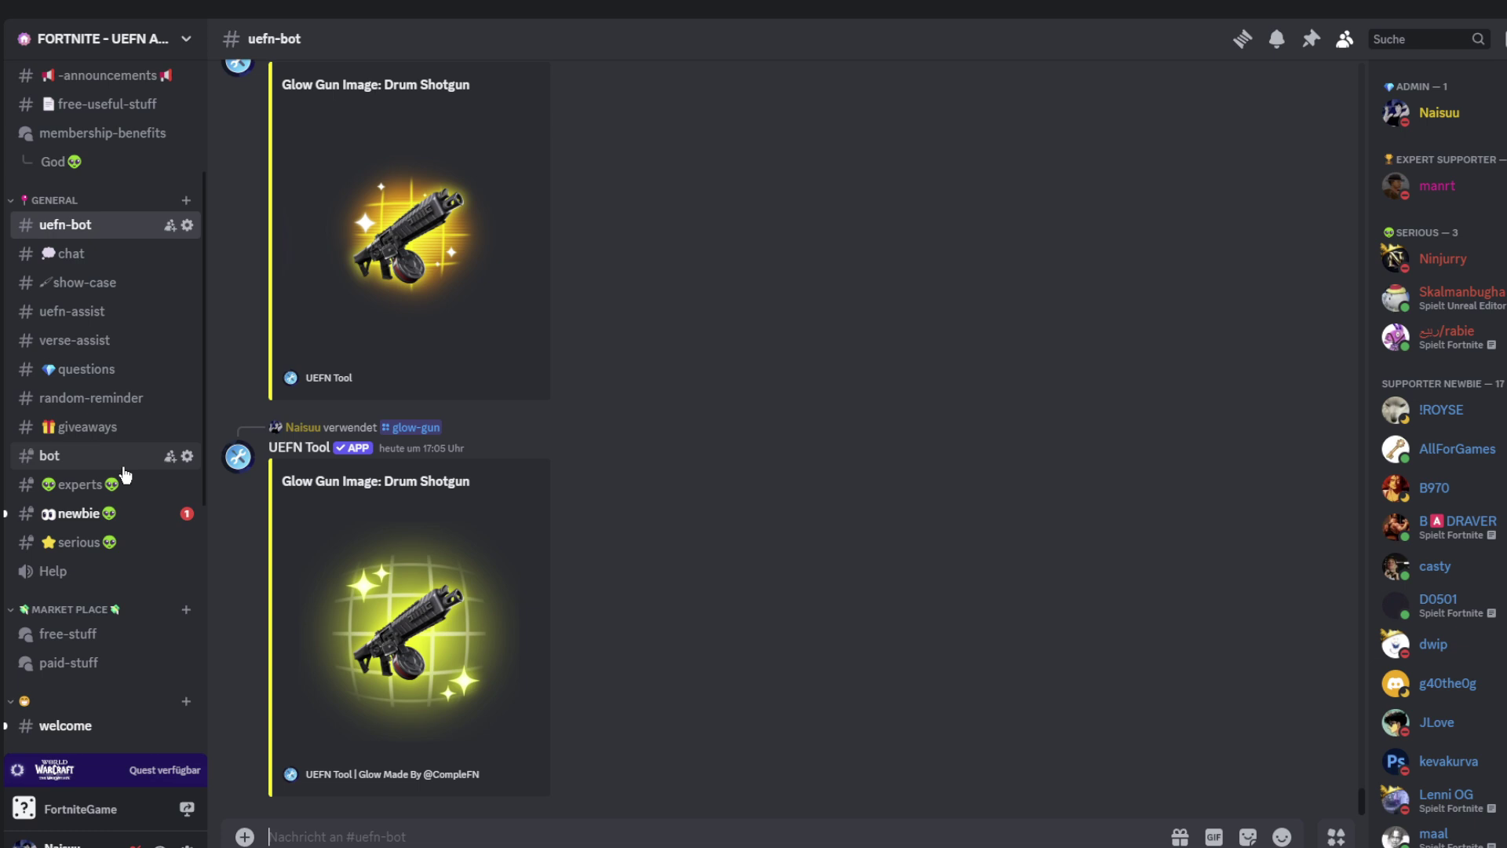
pyautogui.scroll(3, 179, 500)
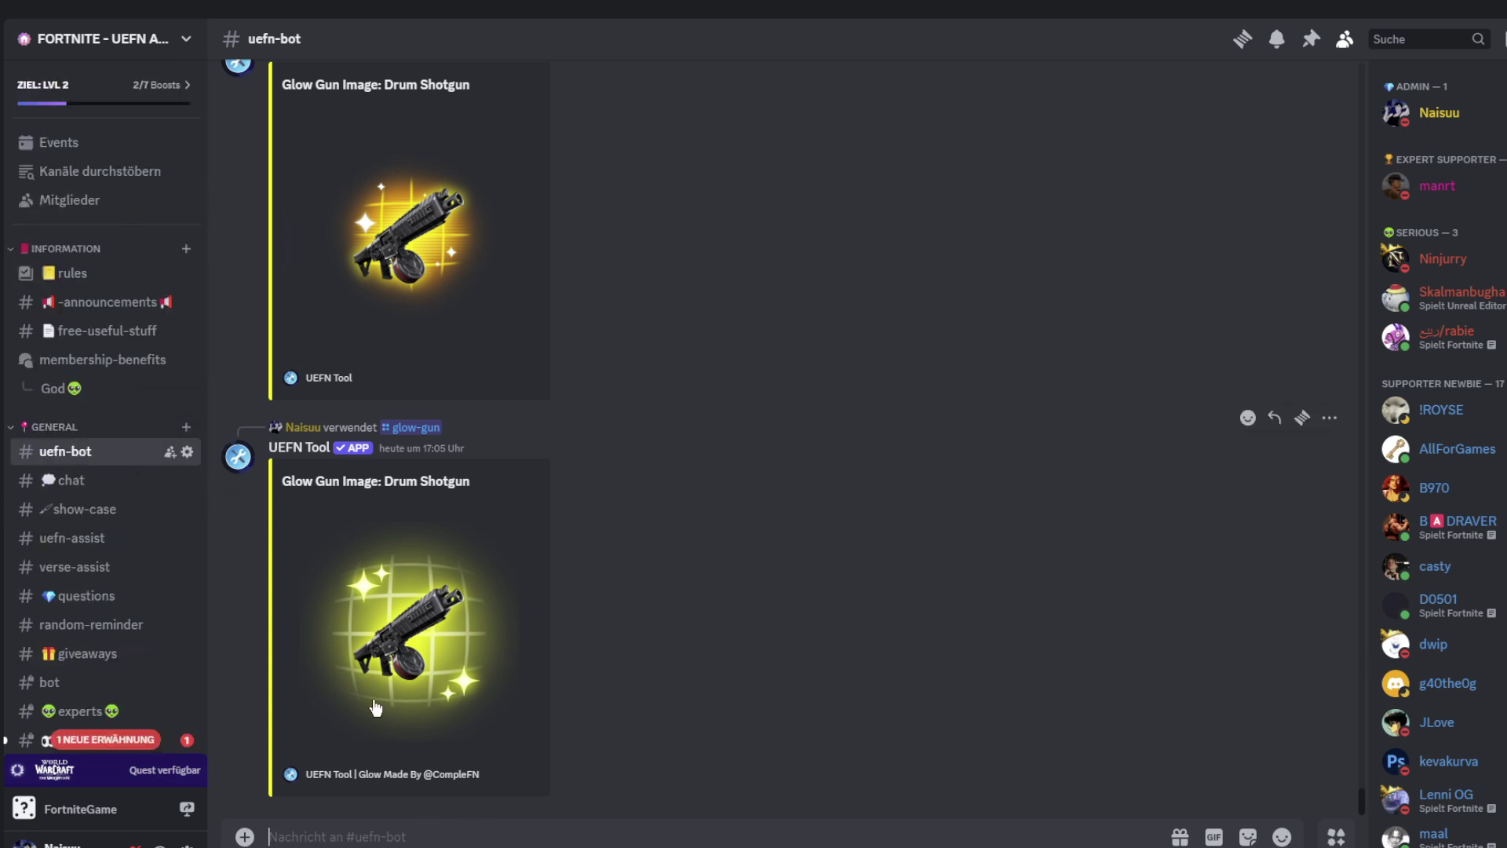
pyautogui.scroll(-9, 1450, 389)
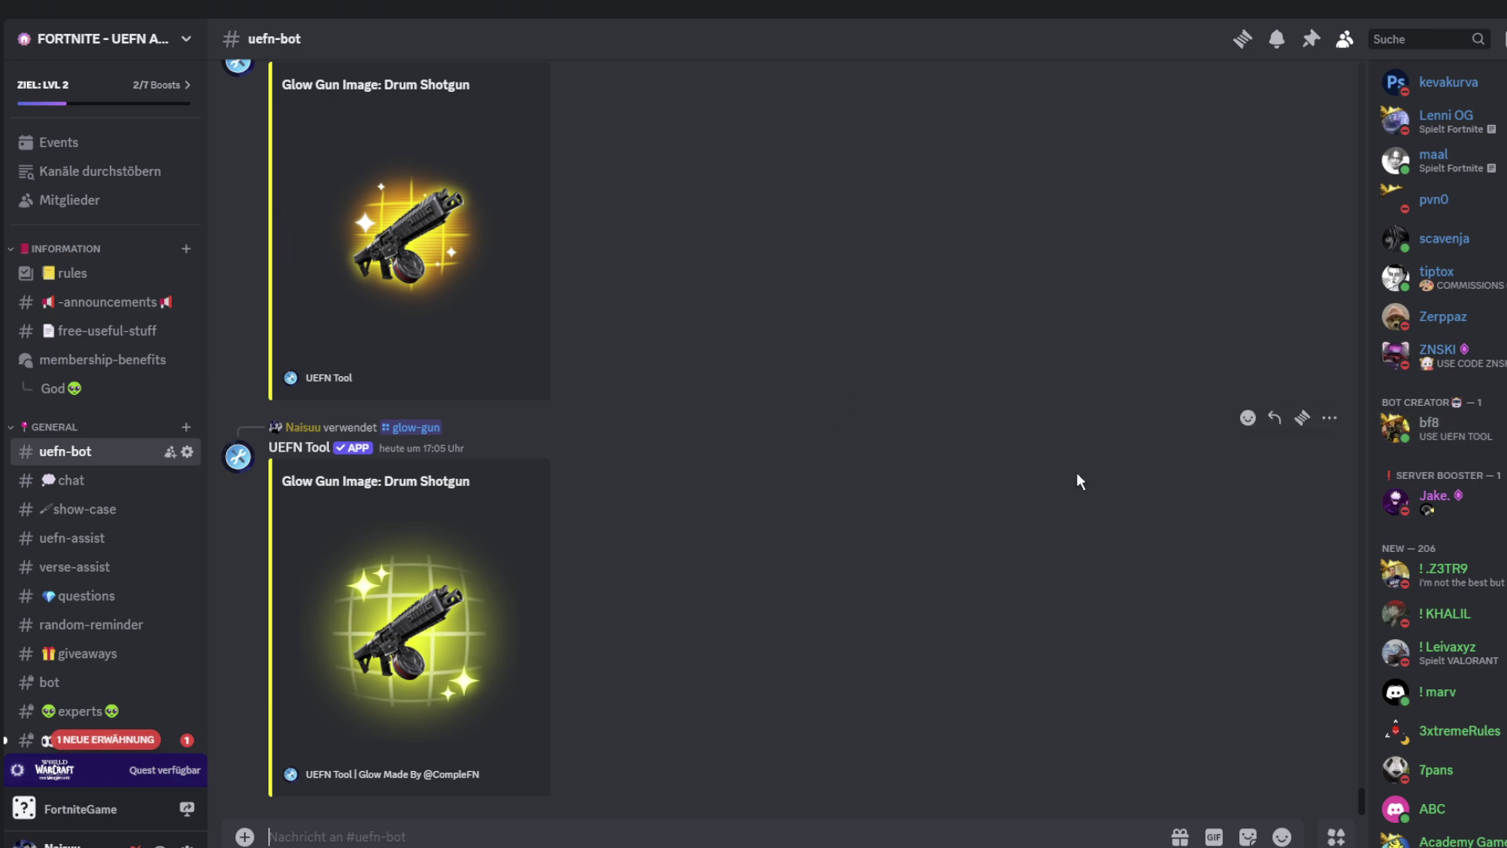
pyautogui.scroll(5, 601, 502)
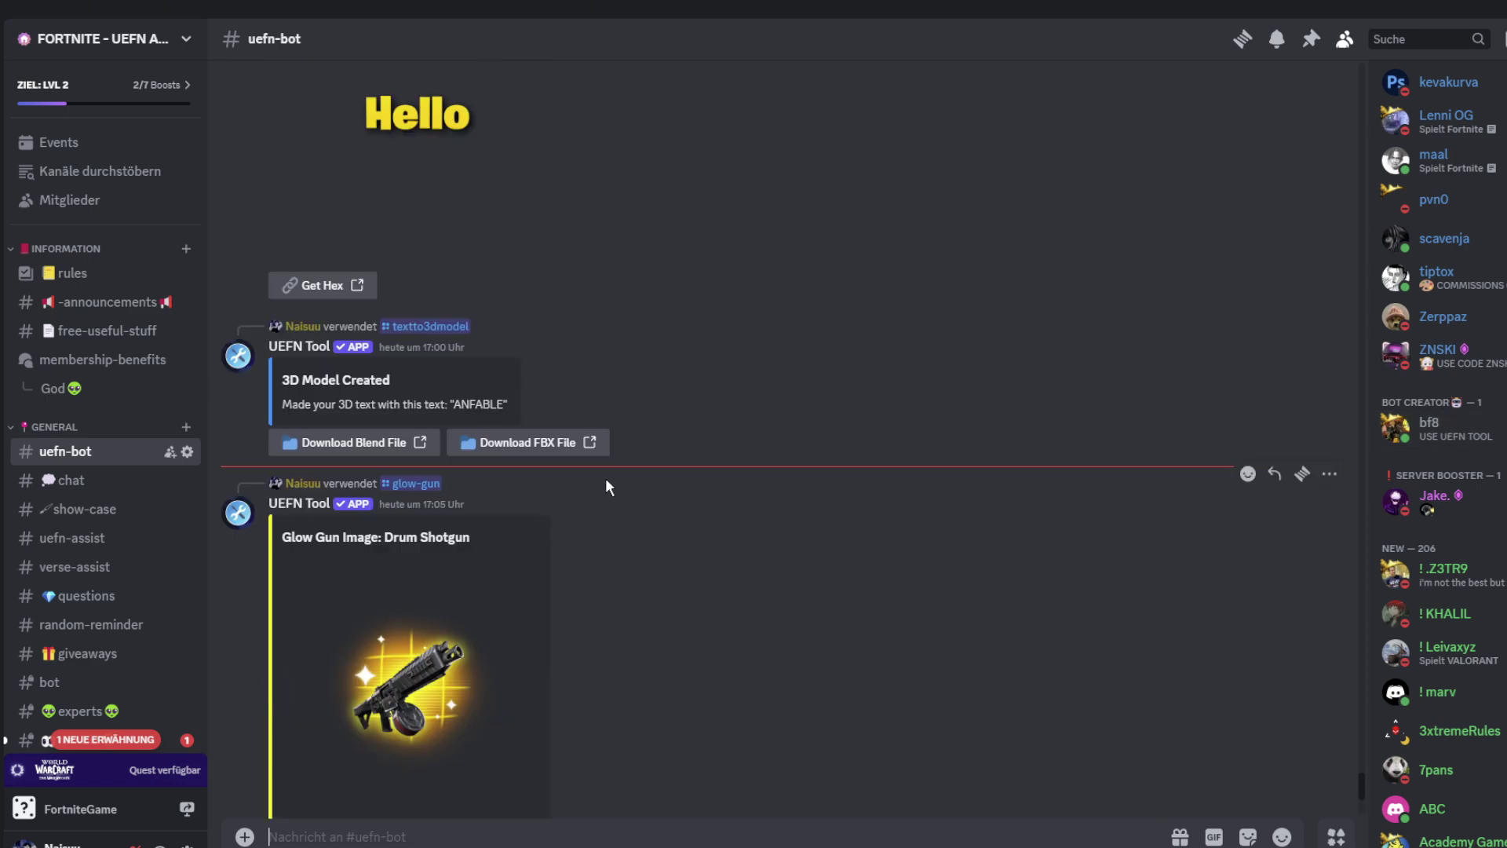
pyautogui.scroll(3, 605, 477)
pyautogui.scroll(15, 652, 479)
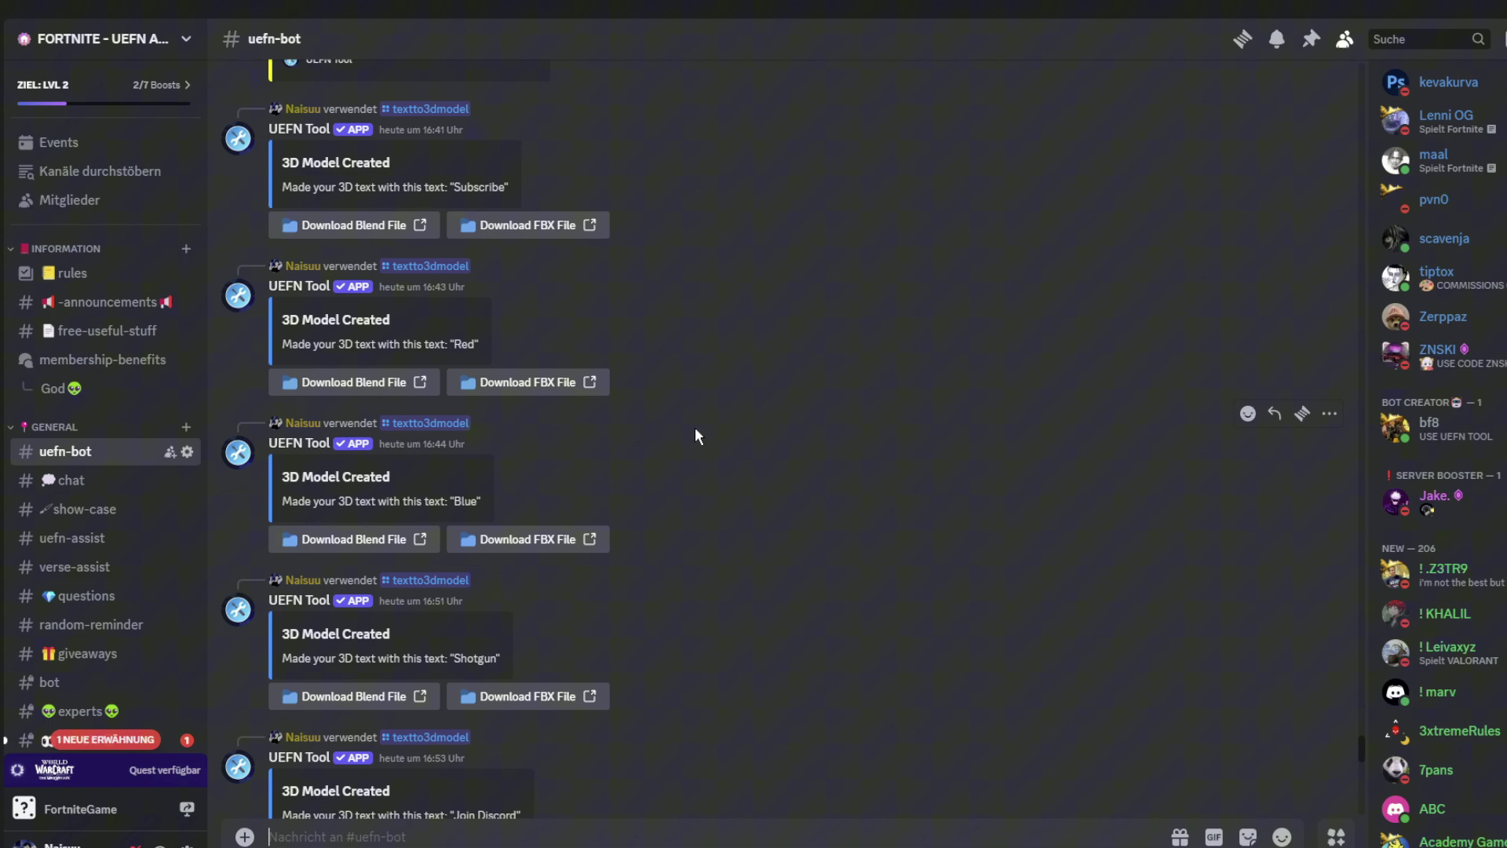
pyautogui.scroll(-20, 569, 416)
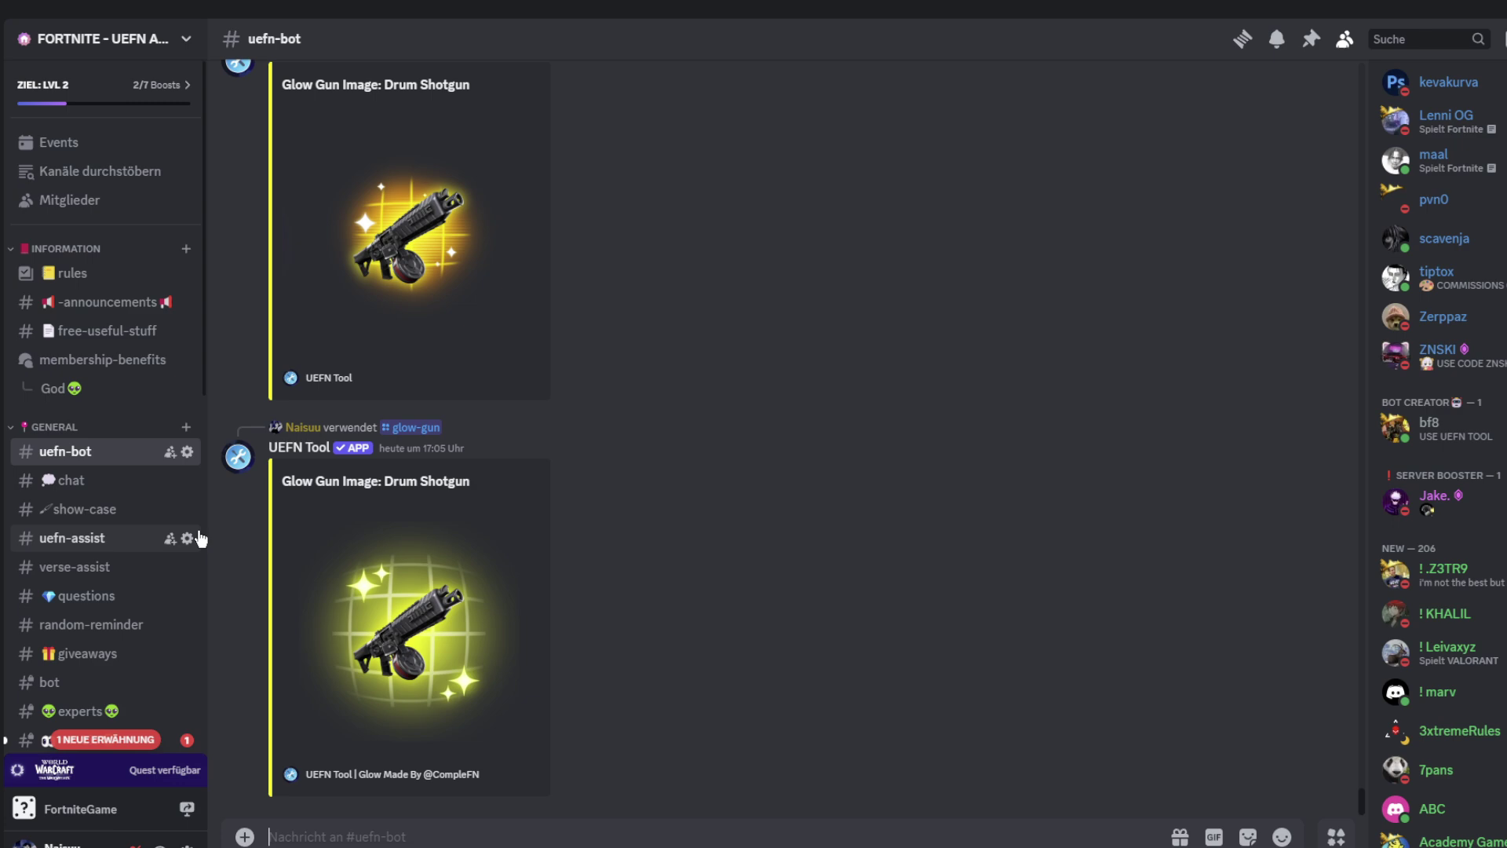
# Open the free-stuff channel in the server's Market Place section.
pyautogui.scroll(-3, 94, 565)
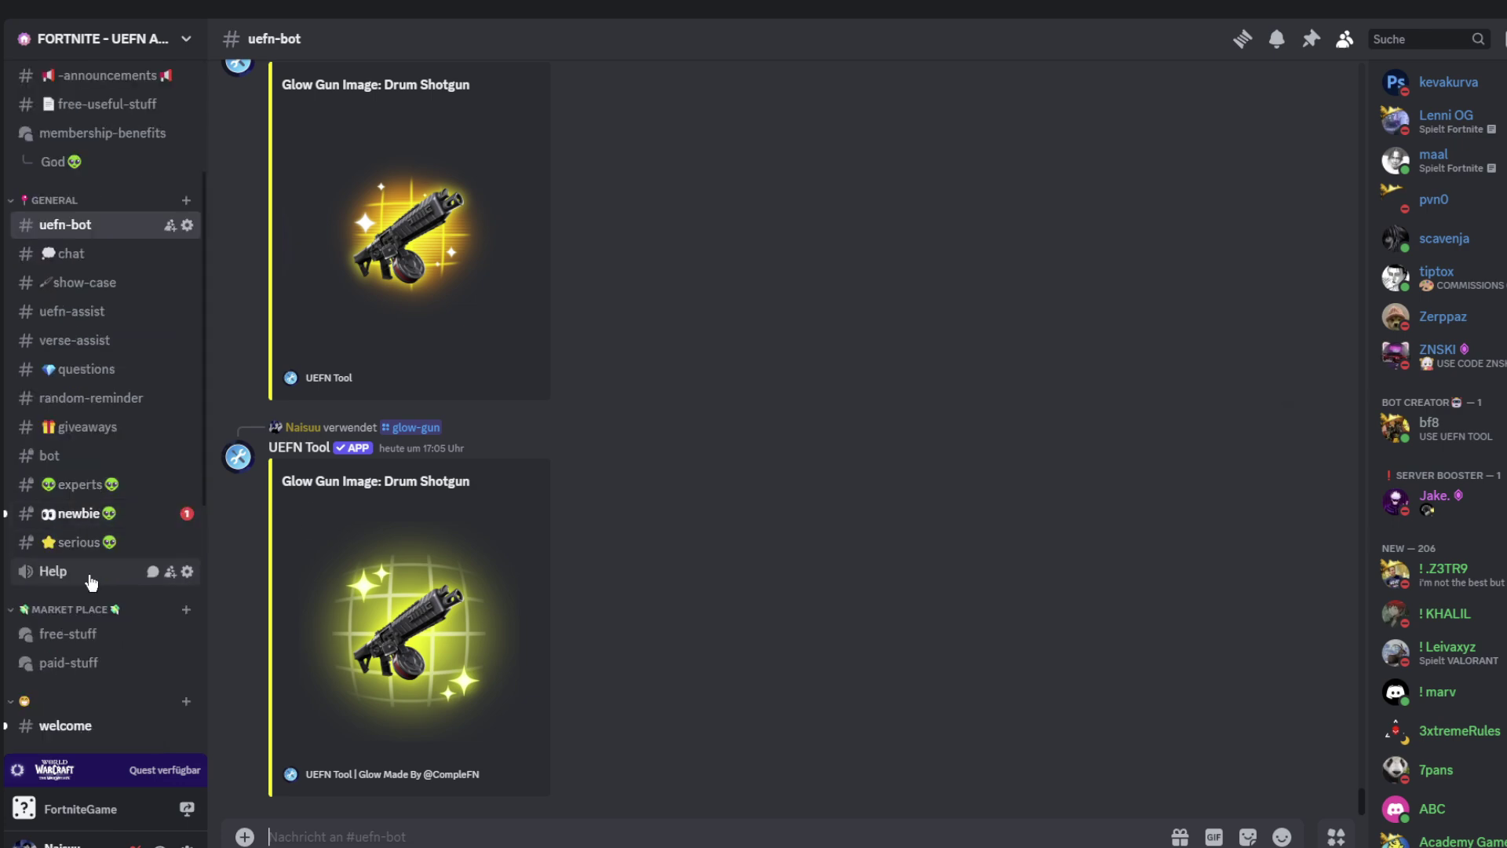
pyautogui.click(69, 634)
pyautogui.click(558, 217)
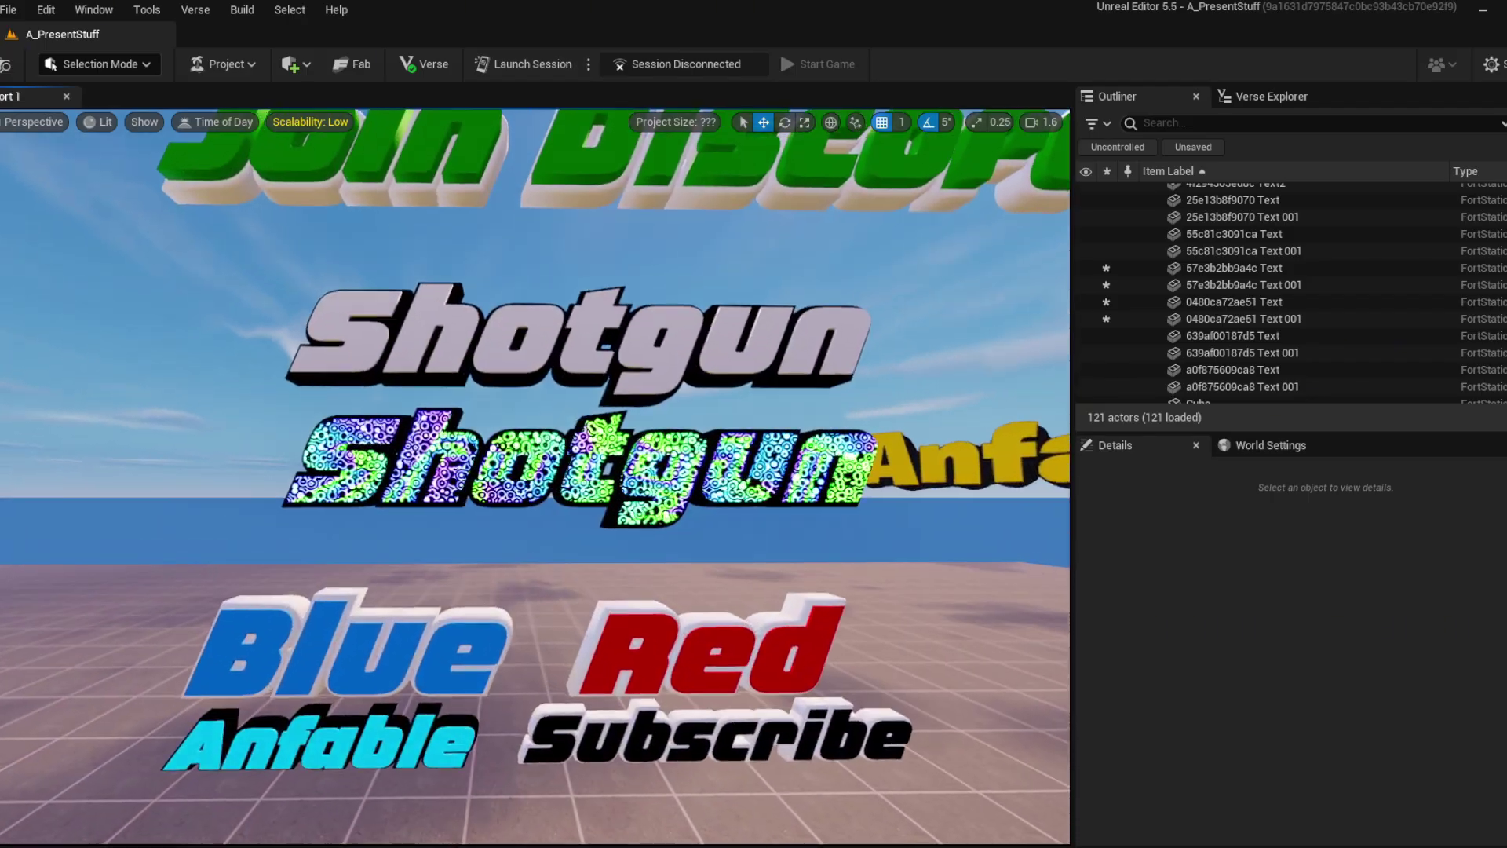
# Switch to Unreal Editor and examine the Shotgun, Blue, Red, Anfable and Subscribe lettering in the viewport.
pyautogui.moveTo(753, 471); pyautogui.dragTo(753, 495, button='right')
pyautogui.scroll(-1, 753, 495)
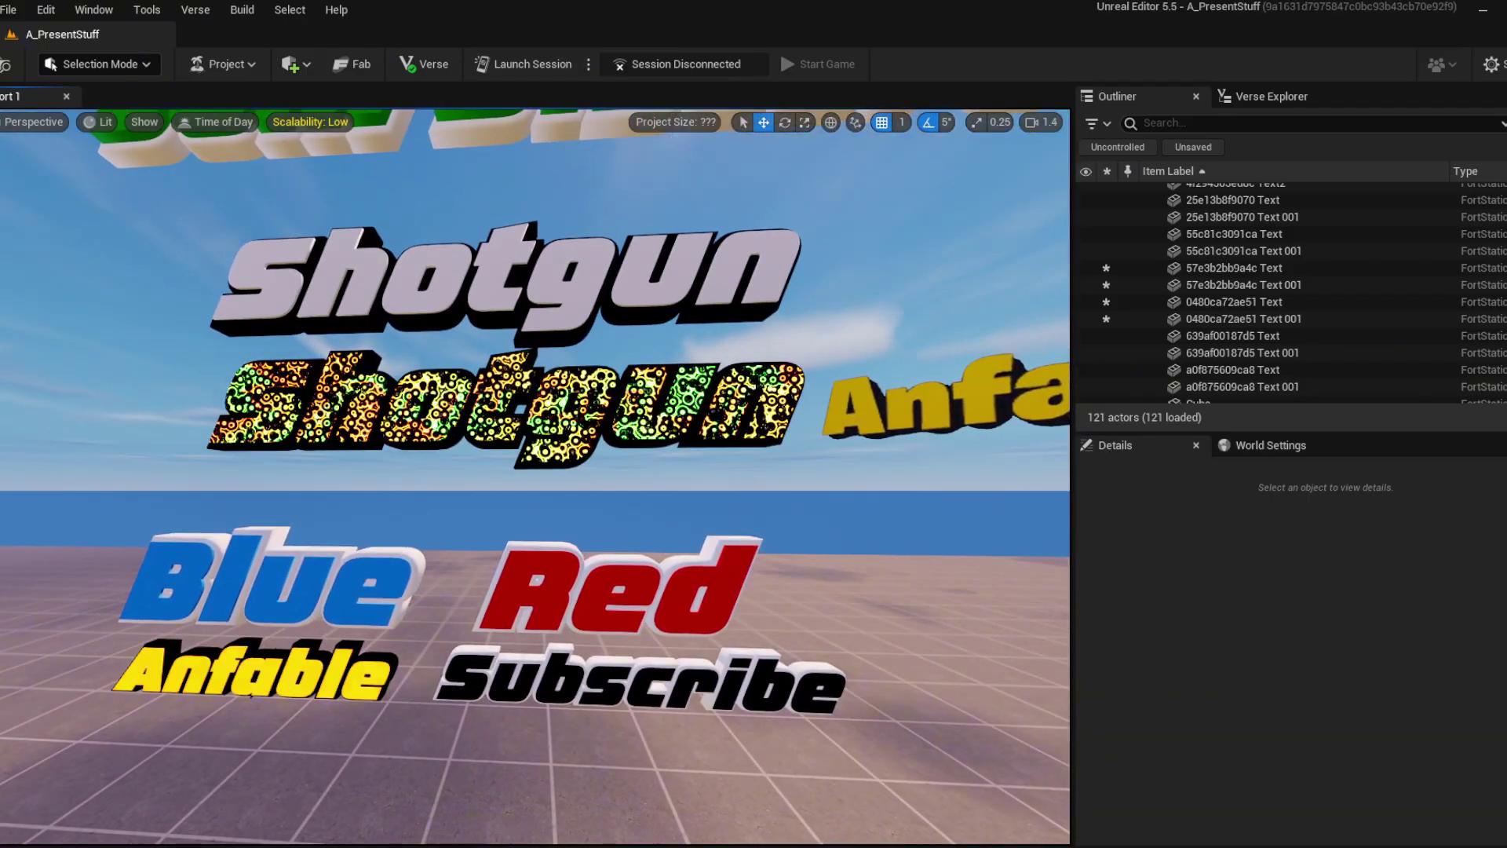